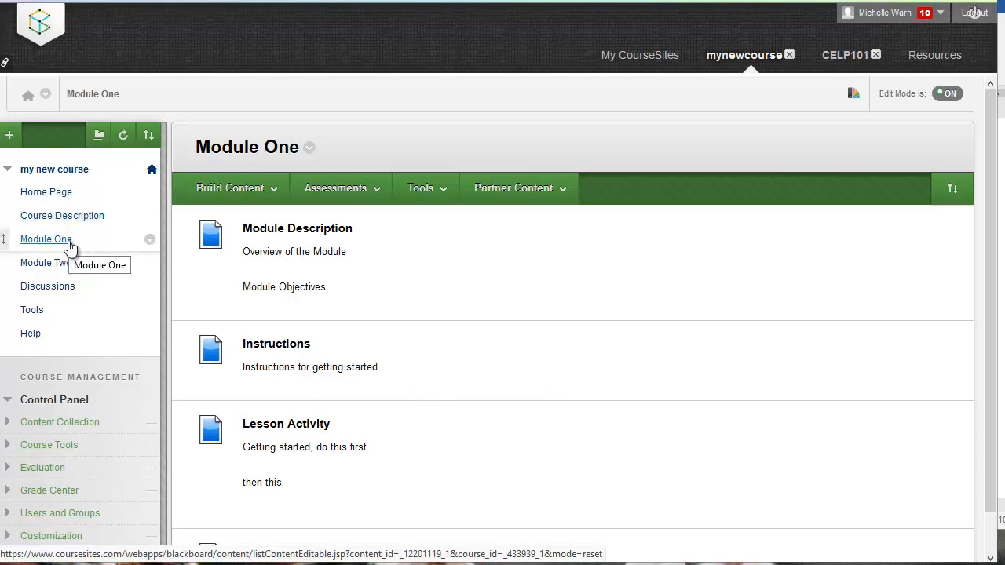
Step: Open Module One in the course and look over its content items and the tools that can be added
left_click(70, 243)
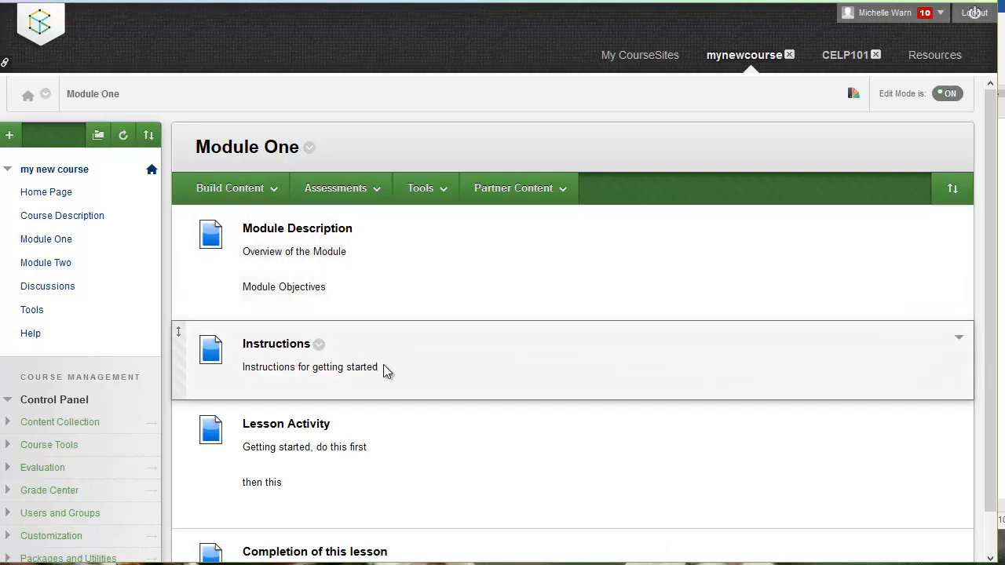
scroll(433, 350, "down", 1)
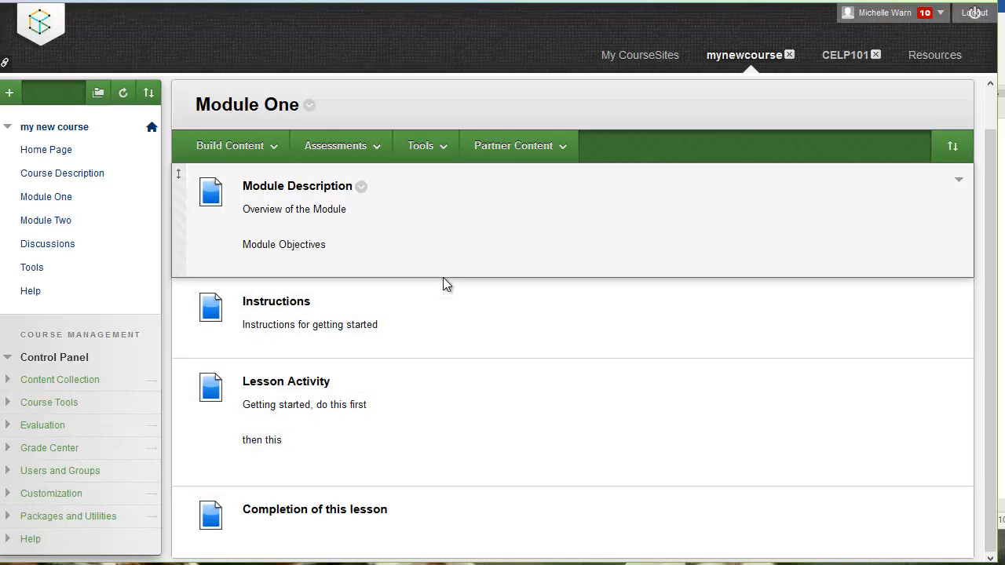
key("alt+Tab")
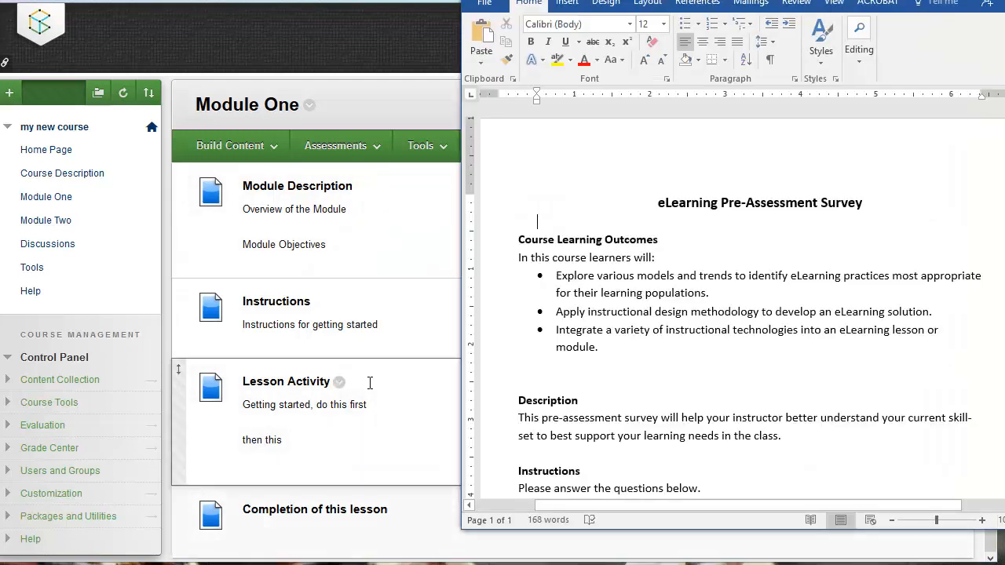
left_click_drag(654, 0, 567, 10)
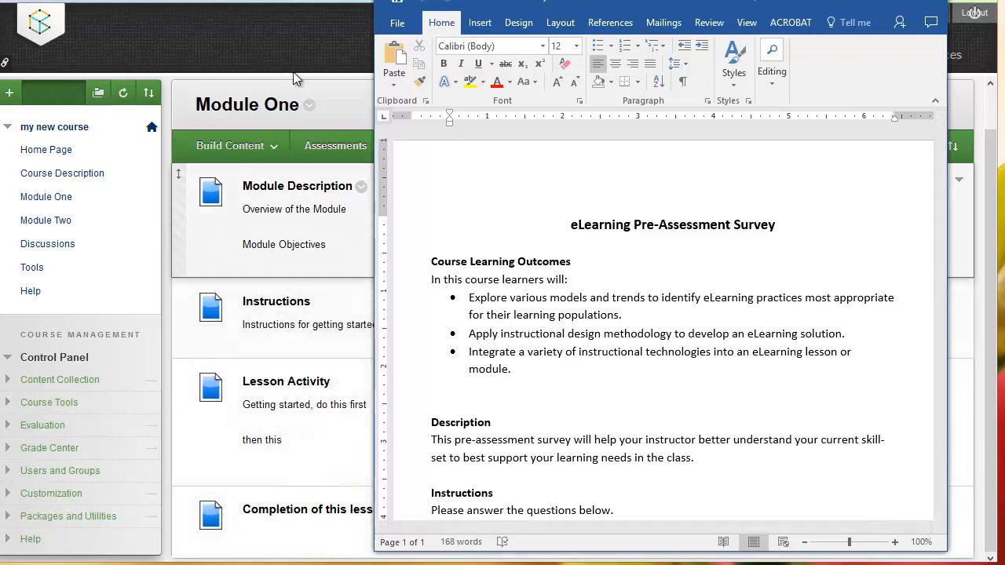
left_click(317, 85)
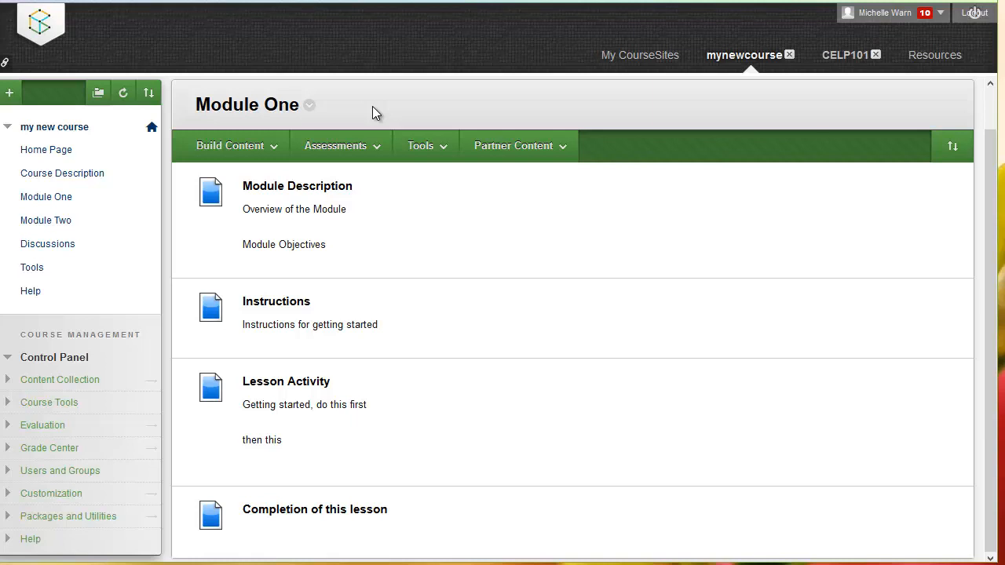
left_click(421, 145)
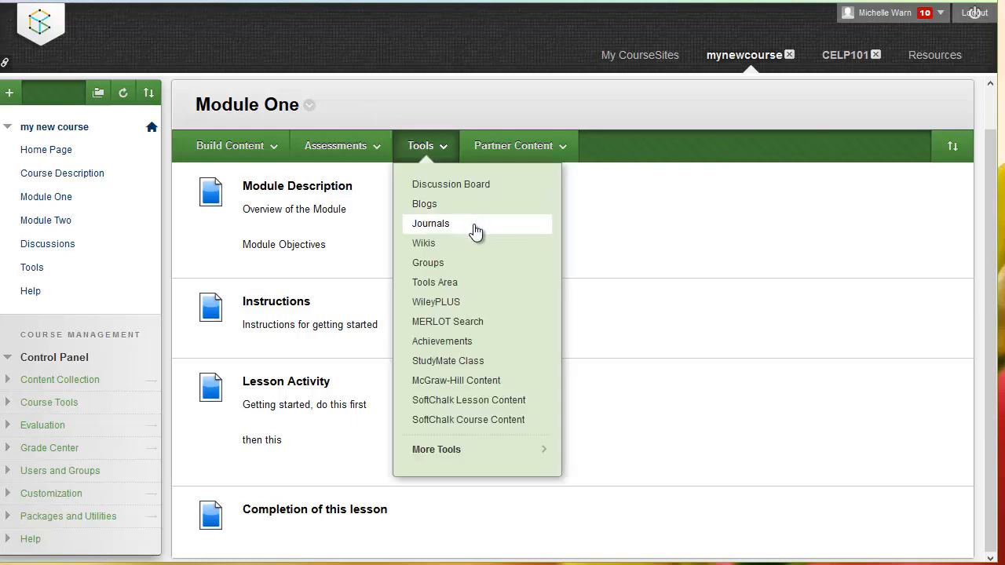
Step: Switch to the Word survey document and read through its learning outcomes, description, instructions and four questions
key("alt+Tab")
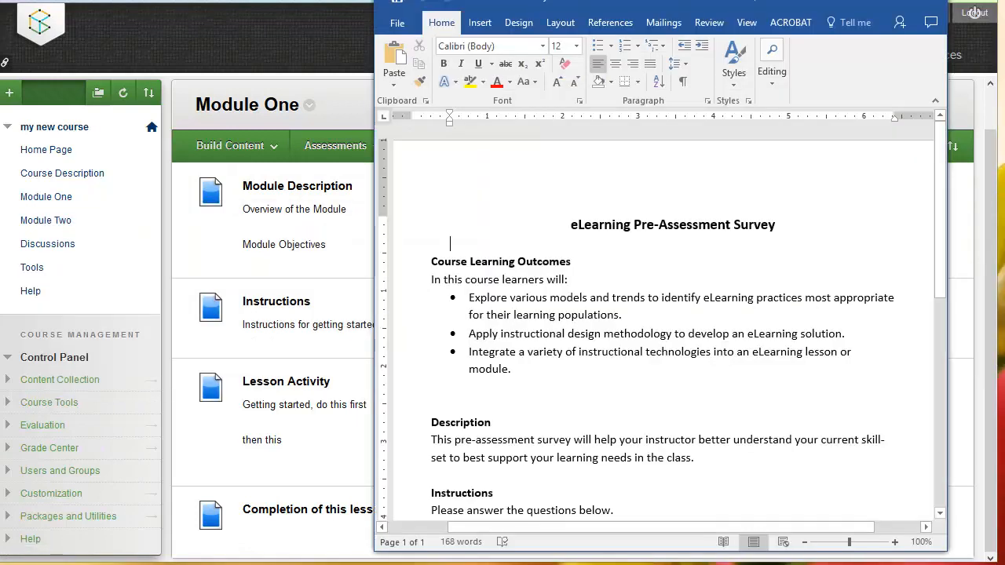
left_click_drag(537, 1, 502, 0)
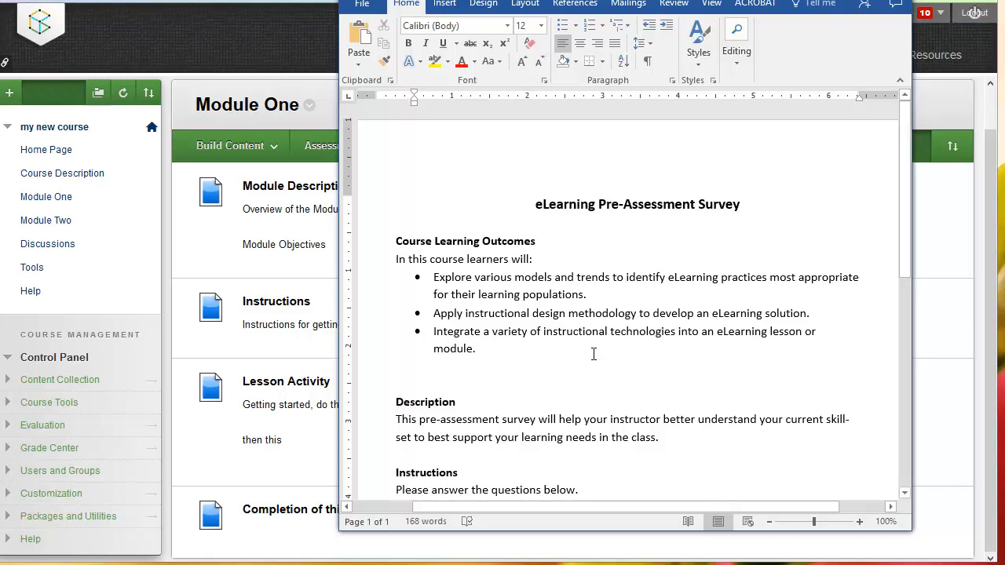
left_click(543, 295)
scroll(546, 304, "down", 1)
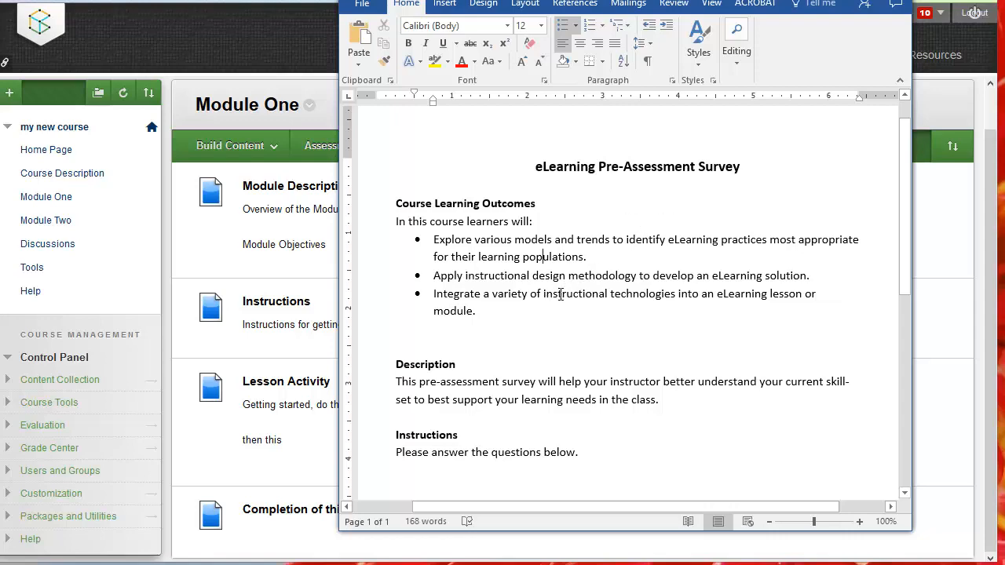
scroll(503, 330, "down", 1)
scroll(502, 330, "down", 5)
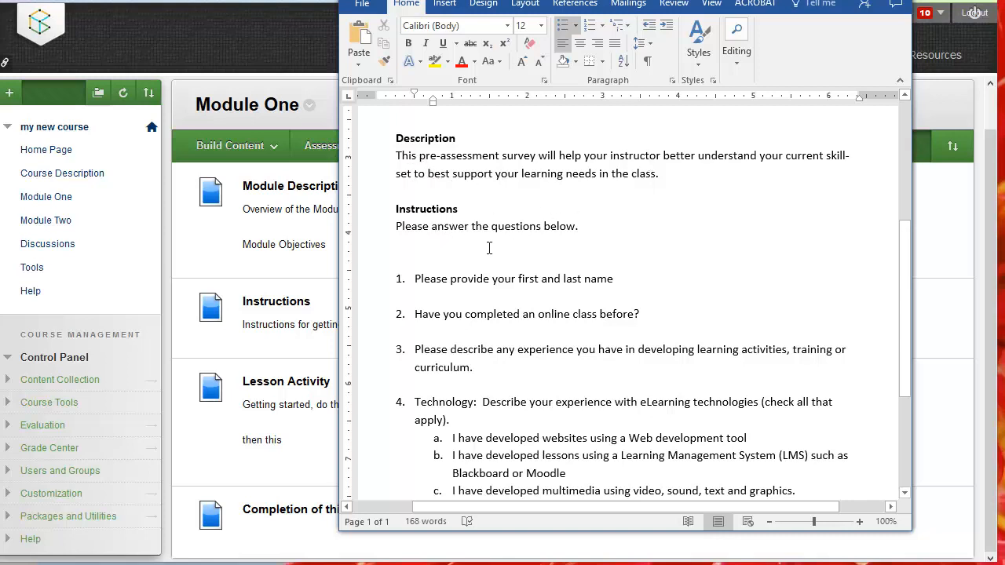
scroll(489, 248, "down", 1)
scroll(468, 245, "down", 1)
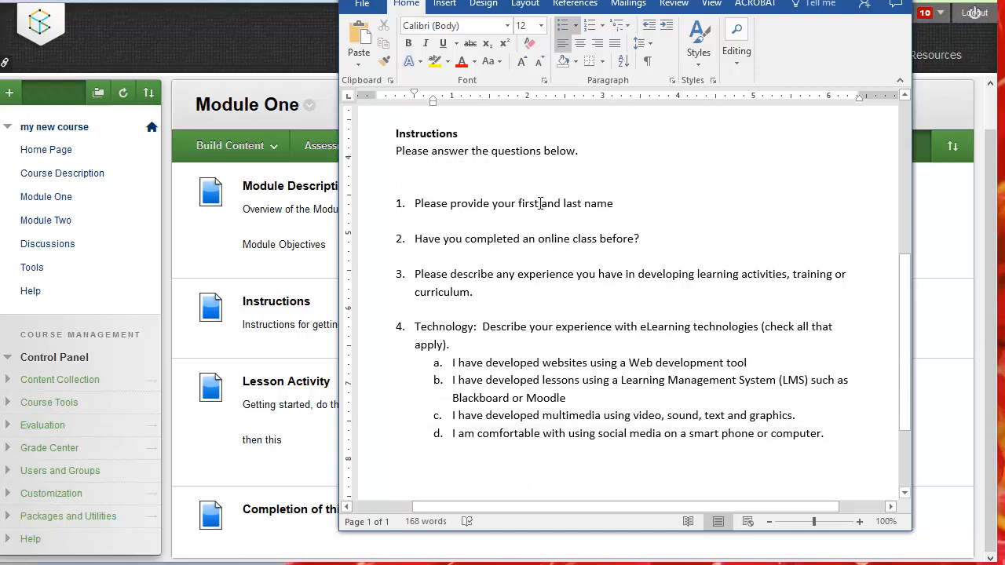
left_click(625, 203)
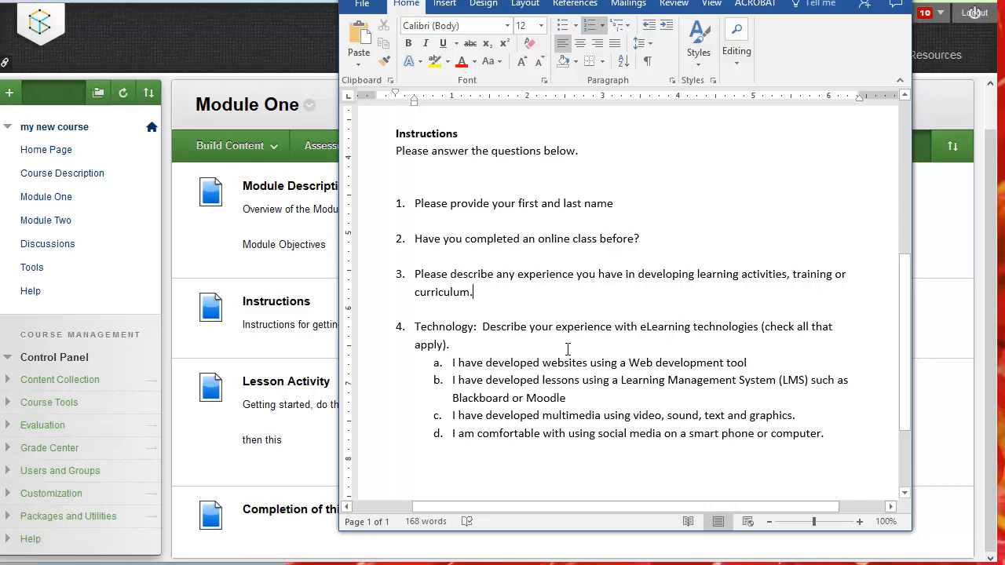
scroll(568, 348, "up", 3)
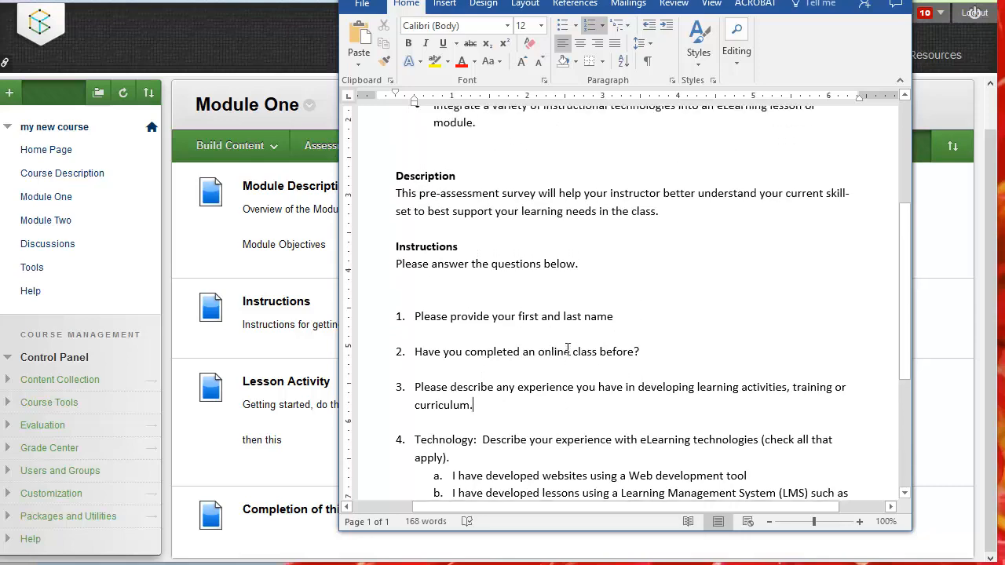
scroll(567, 348, "down", 1)
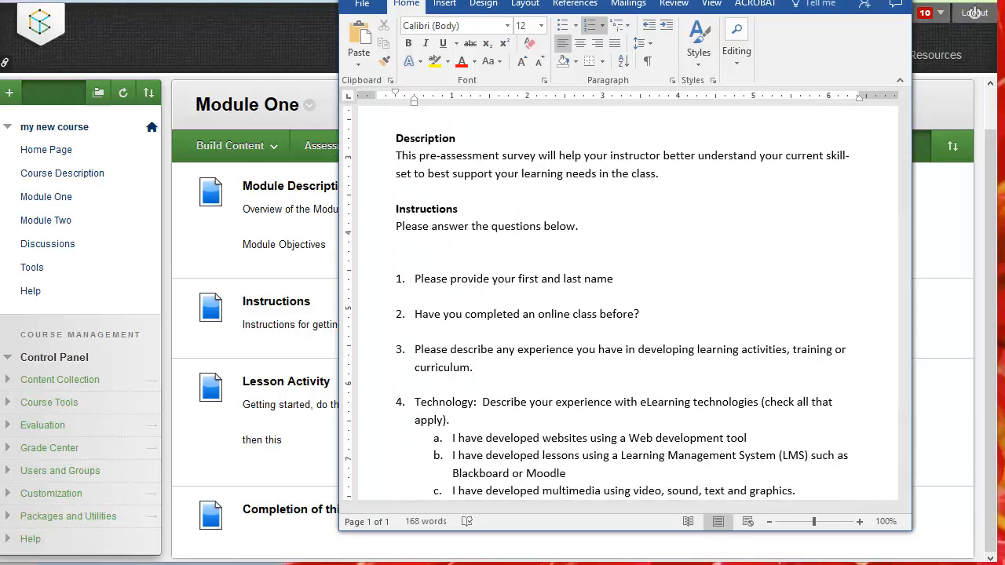
left_click_drag(468, 0, 925, 2)
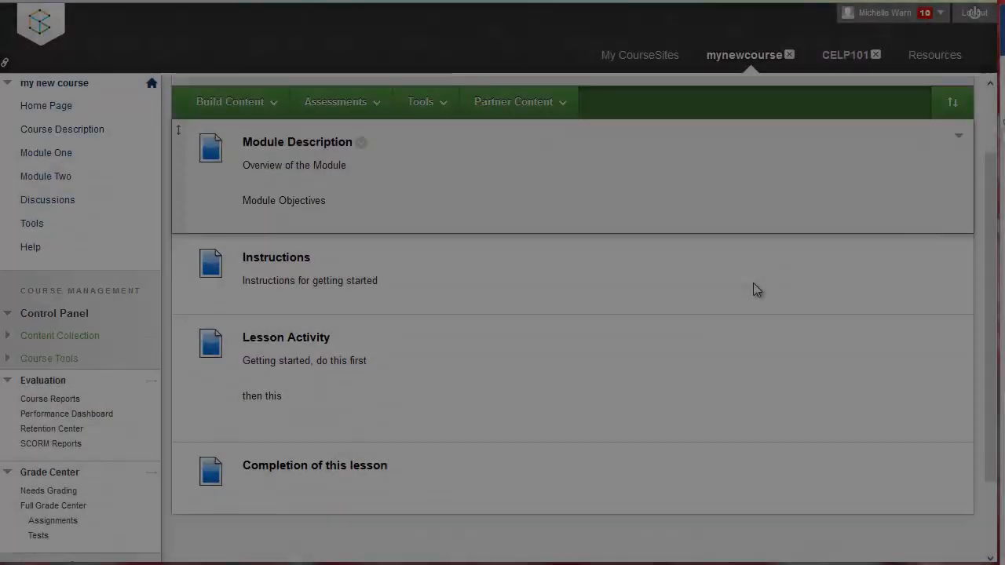
Step: In the course's Module One, start a new survey assessment and name it Pre-Assessment Survey
scroll(753, 283, "up", 2)
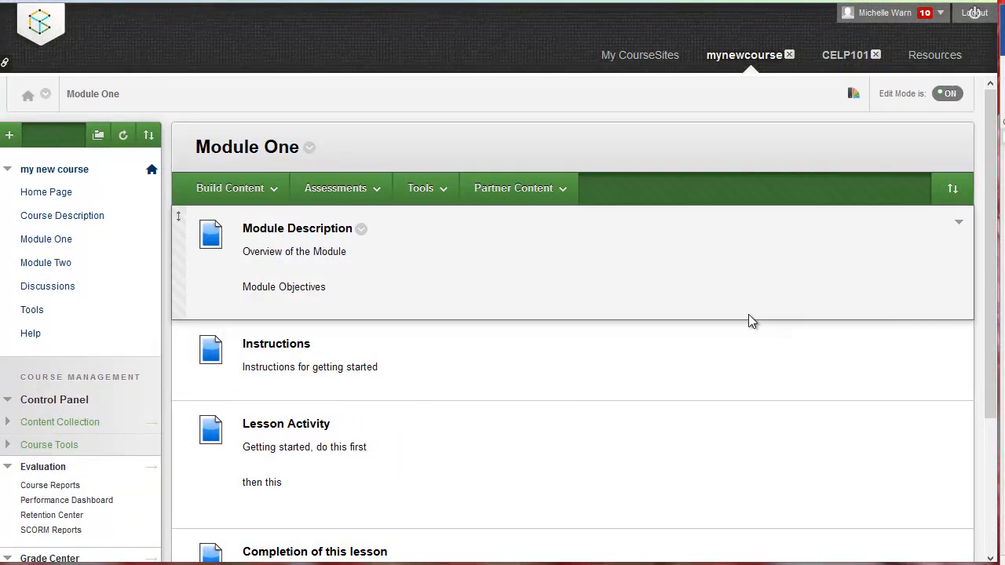
left_click(49, 241)
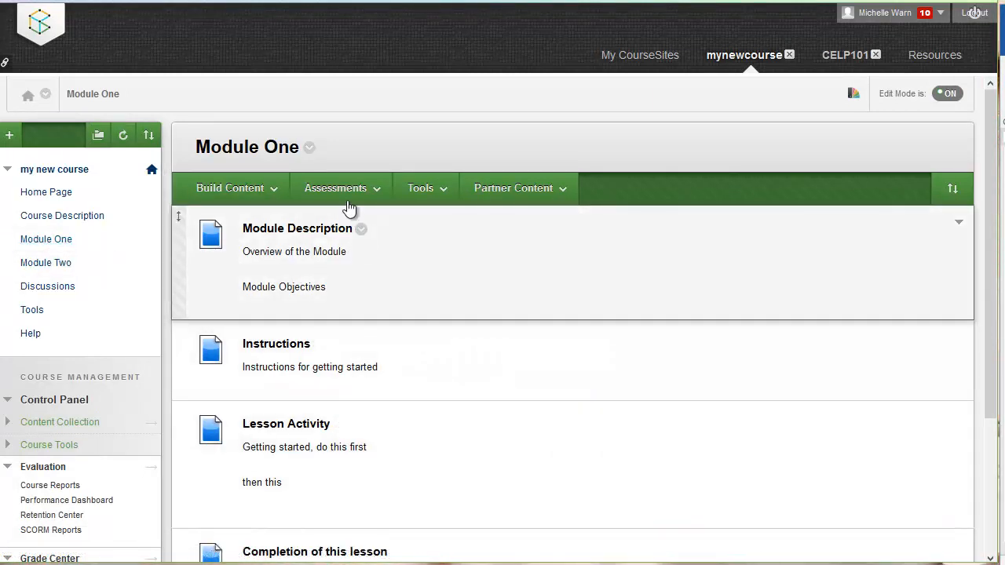
left_click(345, 196)
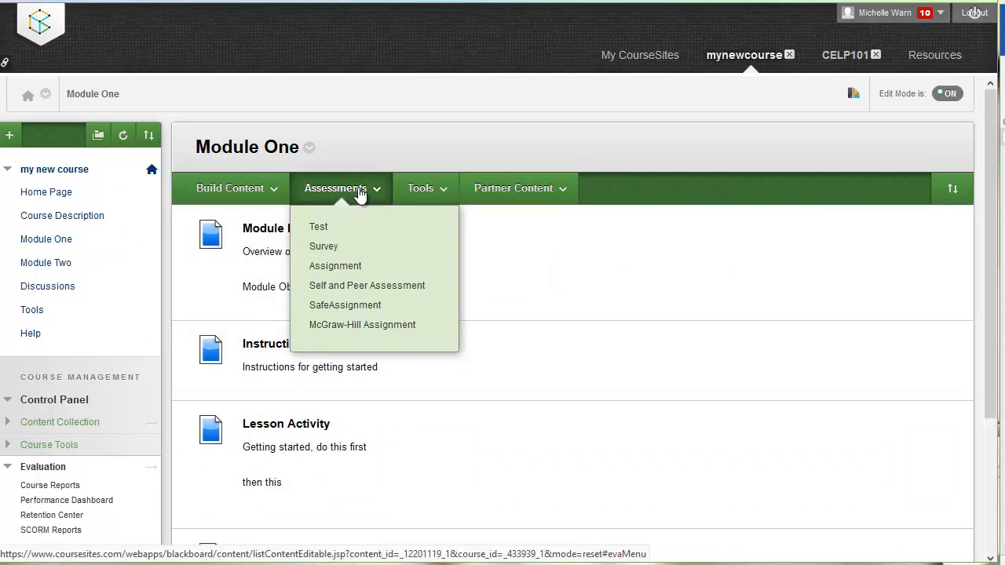
left_click(352, 248)
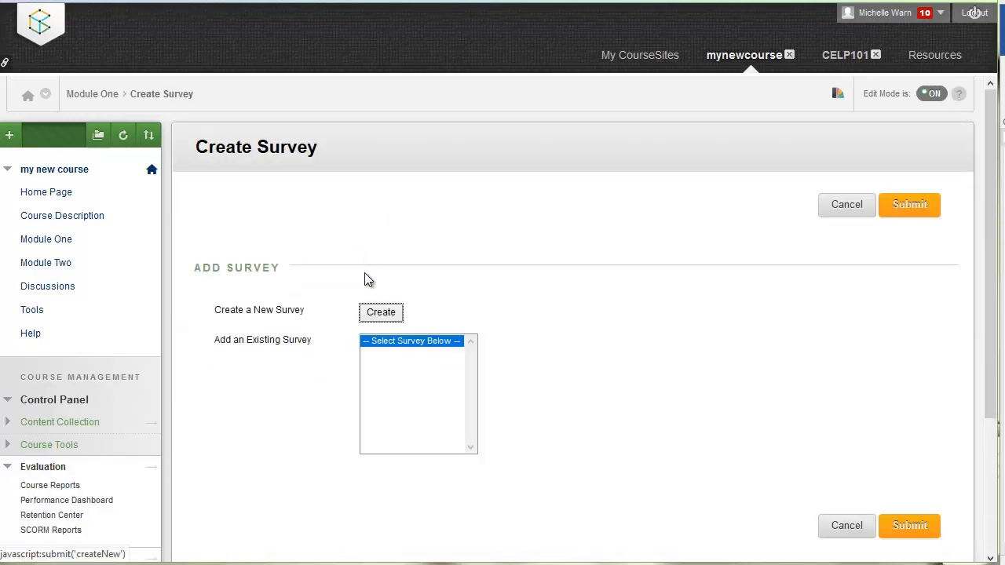
left_click(383, 313)
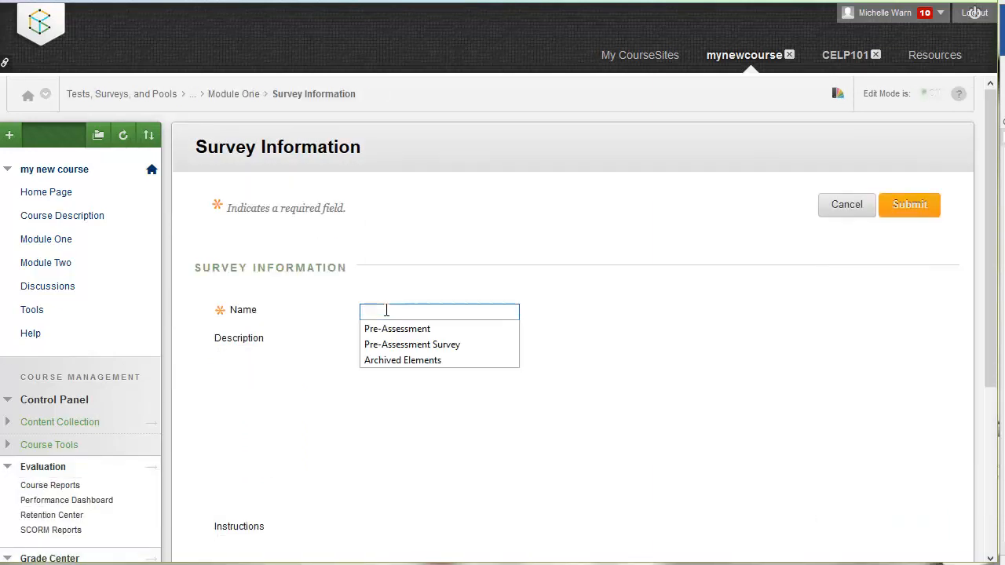
left_click(387, 310)
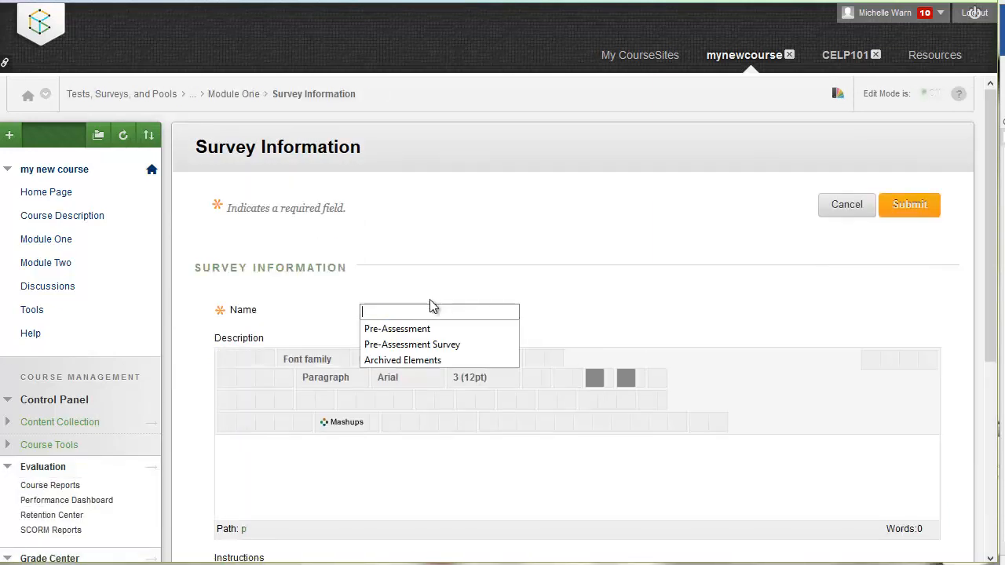
left_click(429, 343)
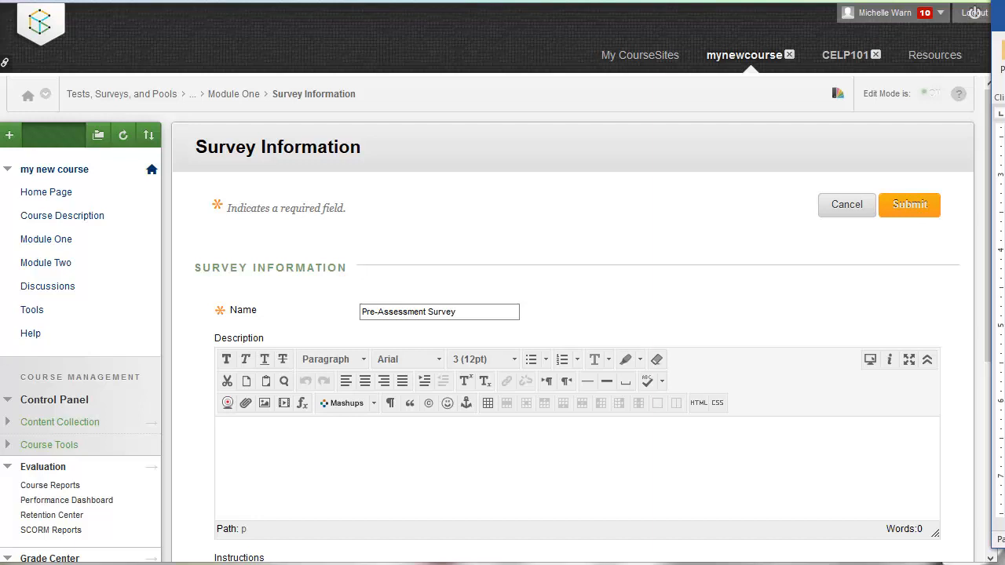
Step: Copy the Description heading and paragraph from Survey Tutorial Word doc.docx into the survey's description
left_click_drag(998, 4, 848, 22)
left_click_drag(1004, 21, 910, 33)
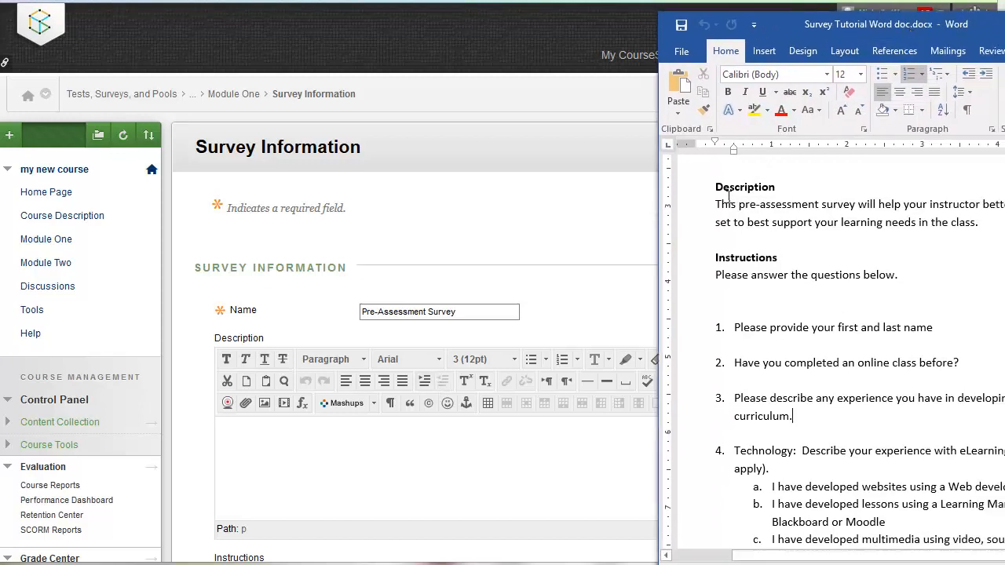
left_click_drag(717, 186, 1000, 229)
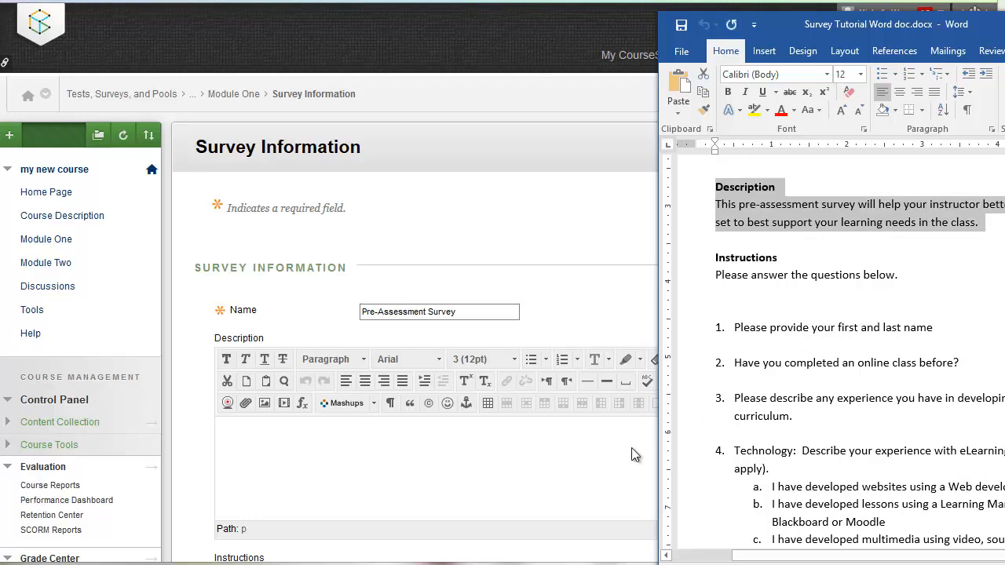
left_click(592, 453)
type("Description This pre-assessment survey will help your instructor better understand your current skill-set to best support your learning needs in the class.")
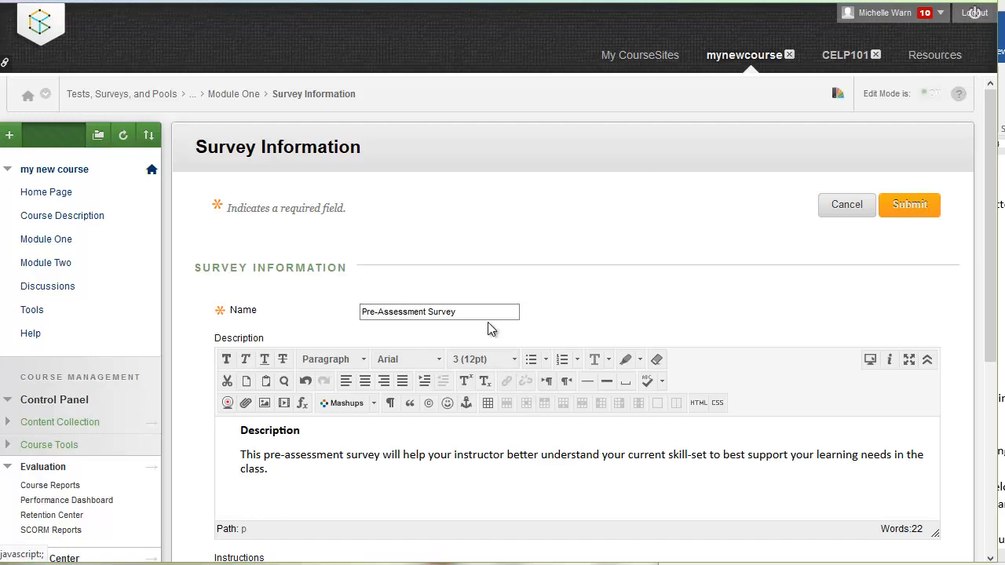
scroll(467, 313, "down", 2)
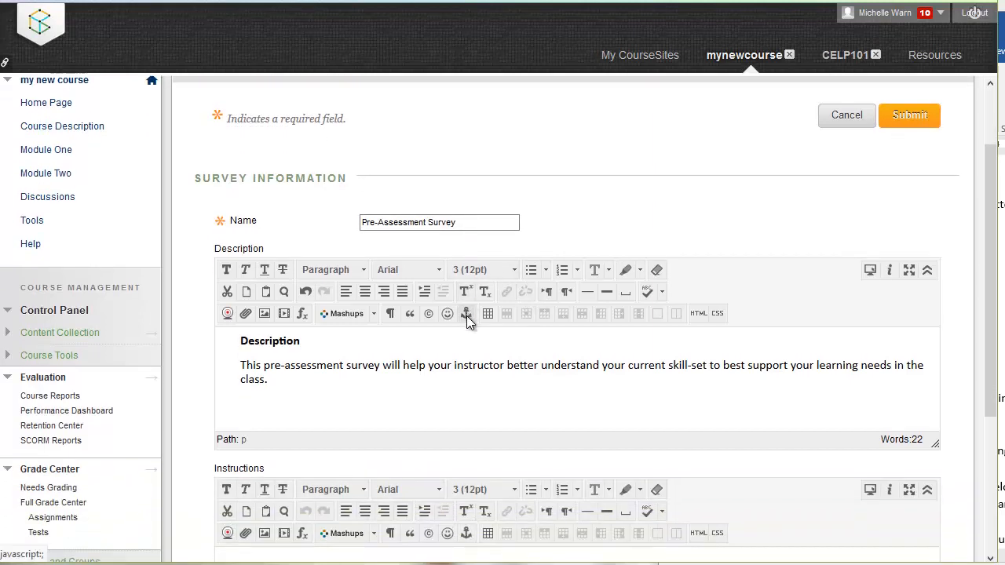
scroll(467, 315, "down", 2)
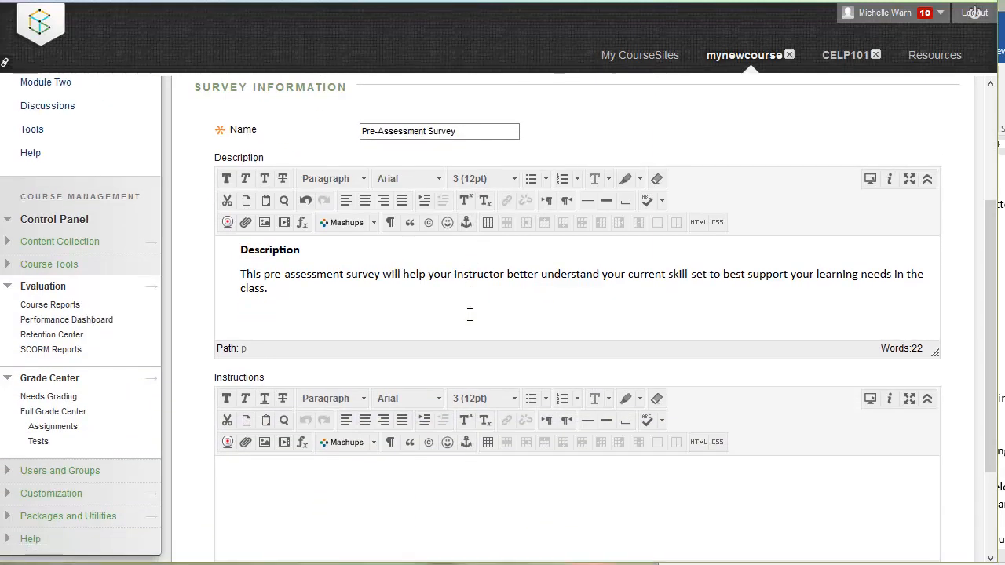
scroll(404, 330, "down", 2)
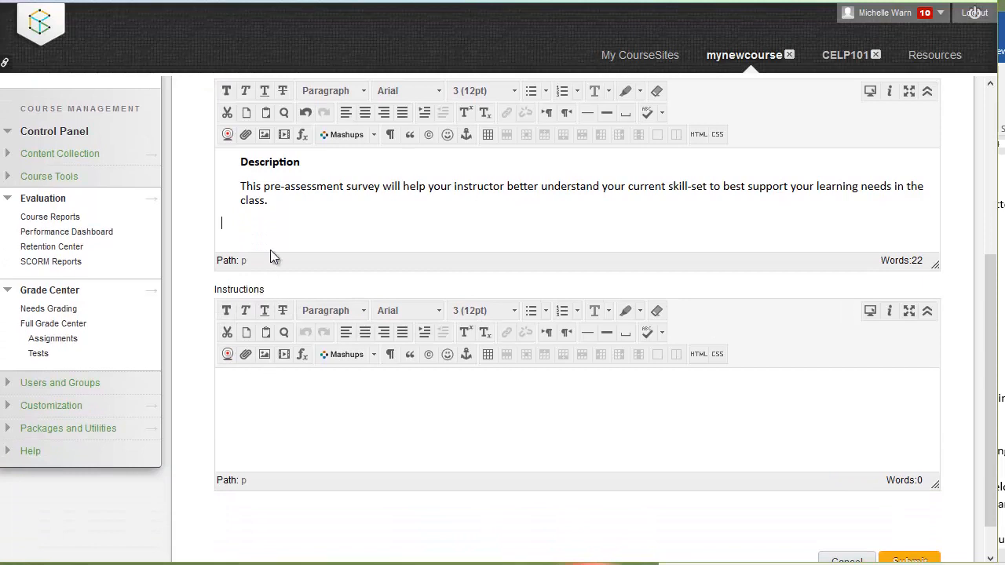
scroll(295, 205, "up", 3)
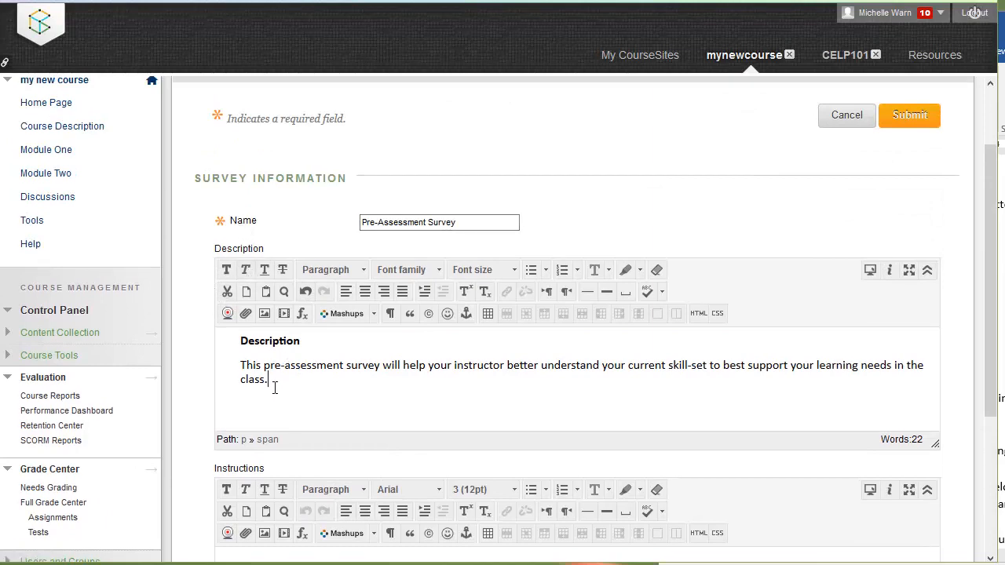
Step: Copy the sentence "Please answer the questions below." from the Word document into the survey's instructions
scroll(283, 376, "down", 1)
left_click(327, 502)
left_click(1003, 281)
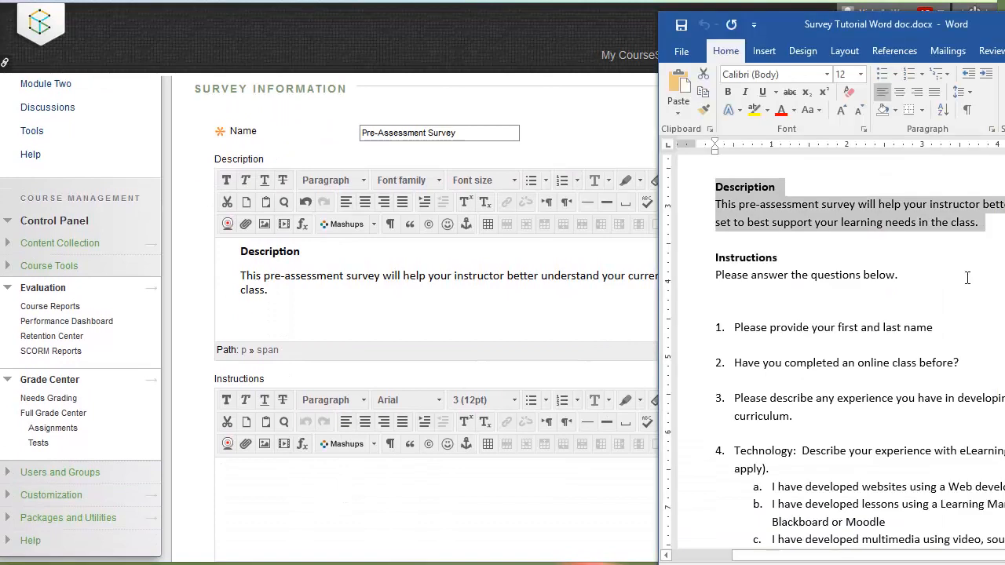
left_click_drag(873, 293, 705, 277)
key("ctrl+c")
left_click(414, 485)
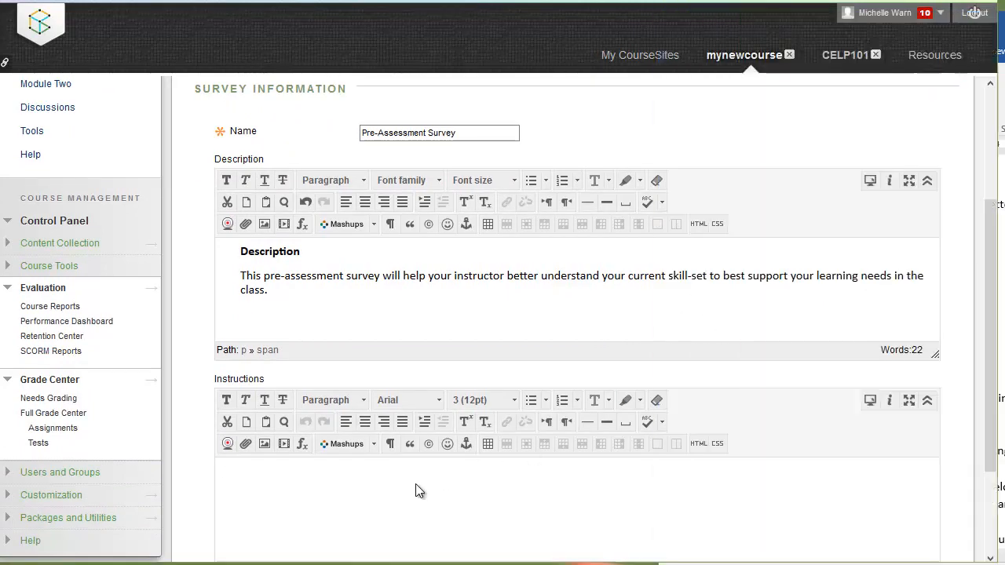
key("ctrl+v")
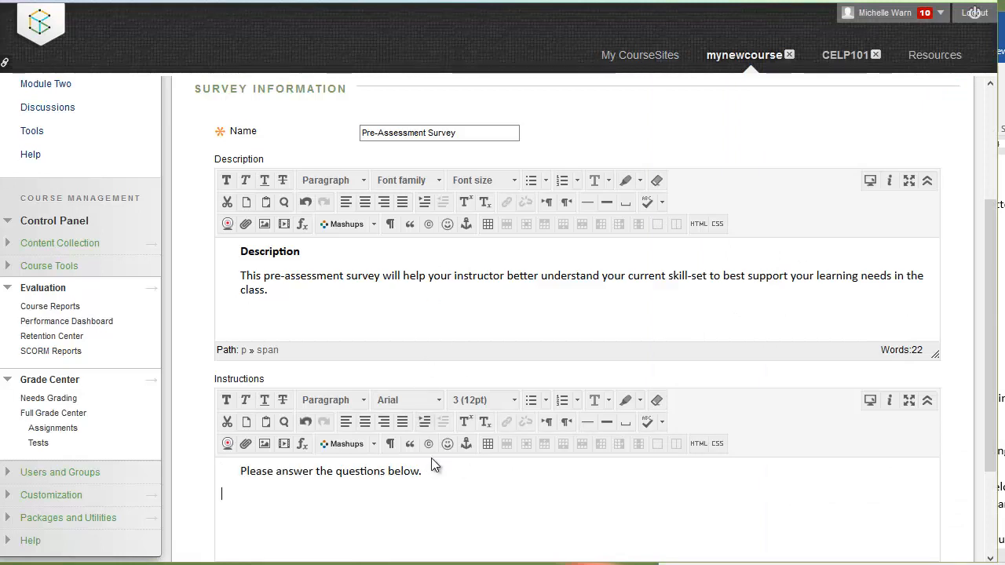
Step: Submit the survey information to create the Pre-Assessment Survey
scroll(508, 473, "down", 1)
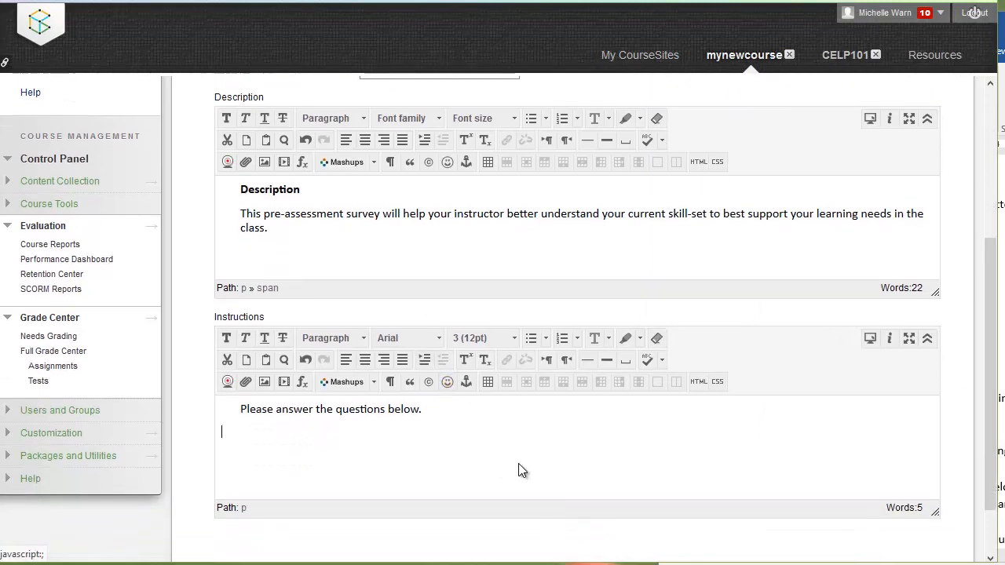
scroll(508, 466, "down", 1)
scroll(520, 419, "down", 1)
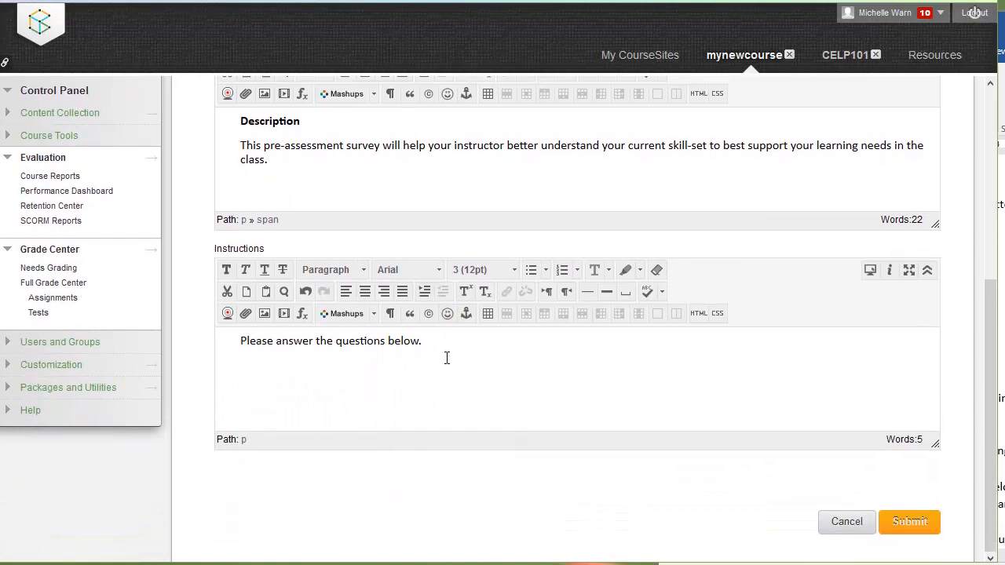
left_click(912, 522)
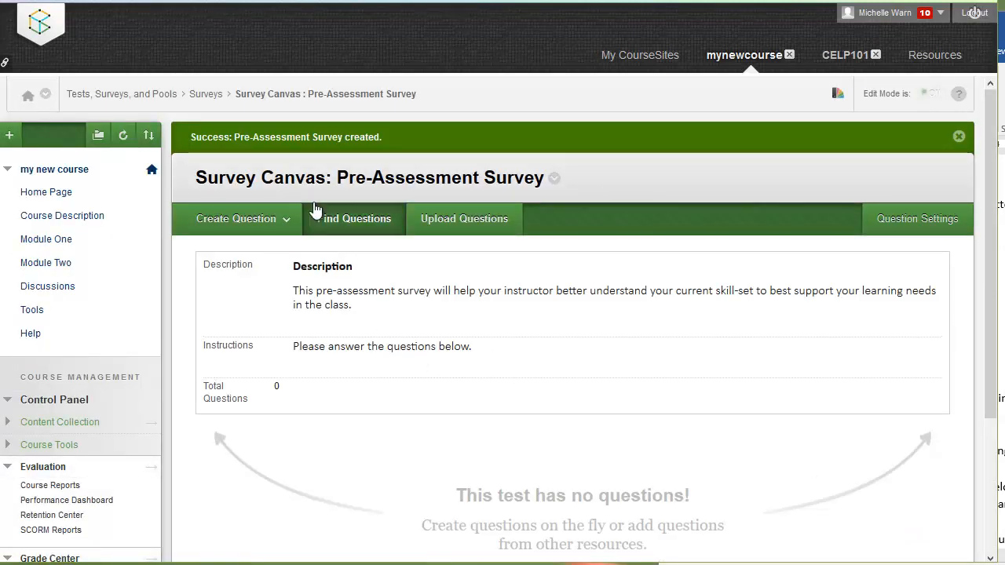
Step: Look over the empty survey canvas and read the first question in Survey Tutorial Word doc.docx, keeping the document beside the survey
scroll(480, 479, "down", 2)
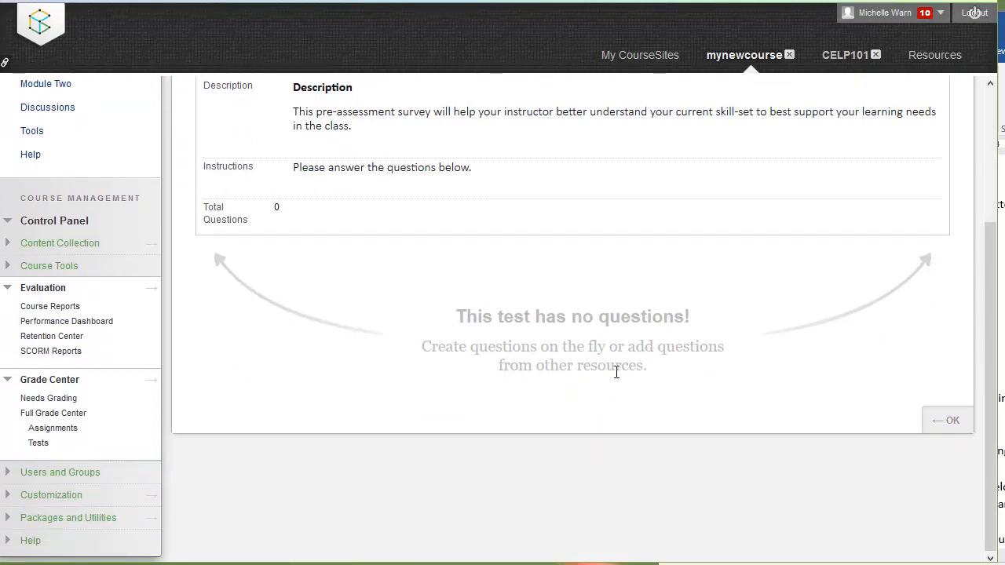
scroll(601, 367, "up", 2)
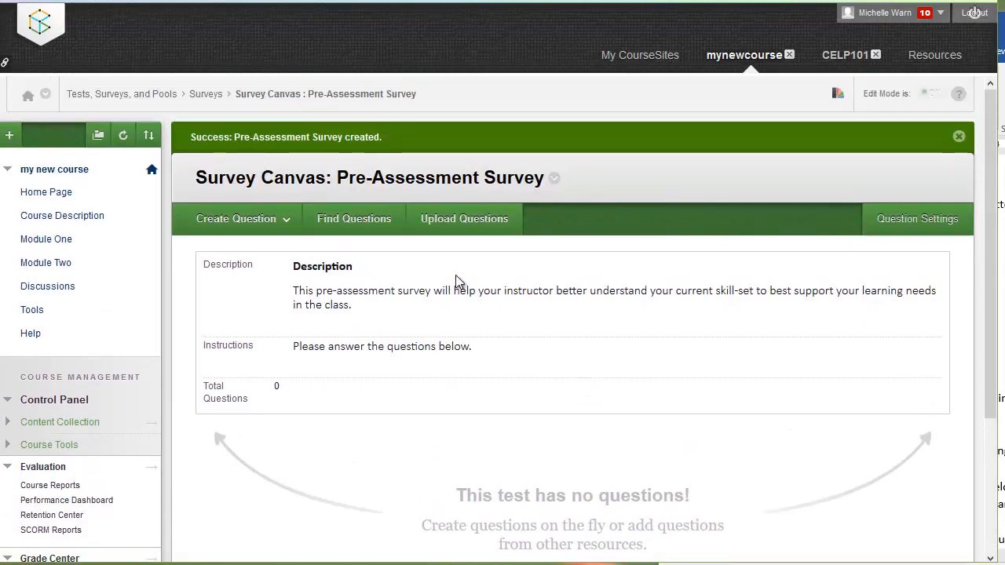
key("alt+Tab")
left_click_drag(943, 23, 738, 3)
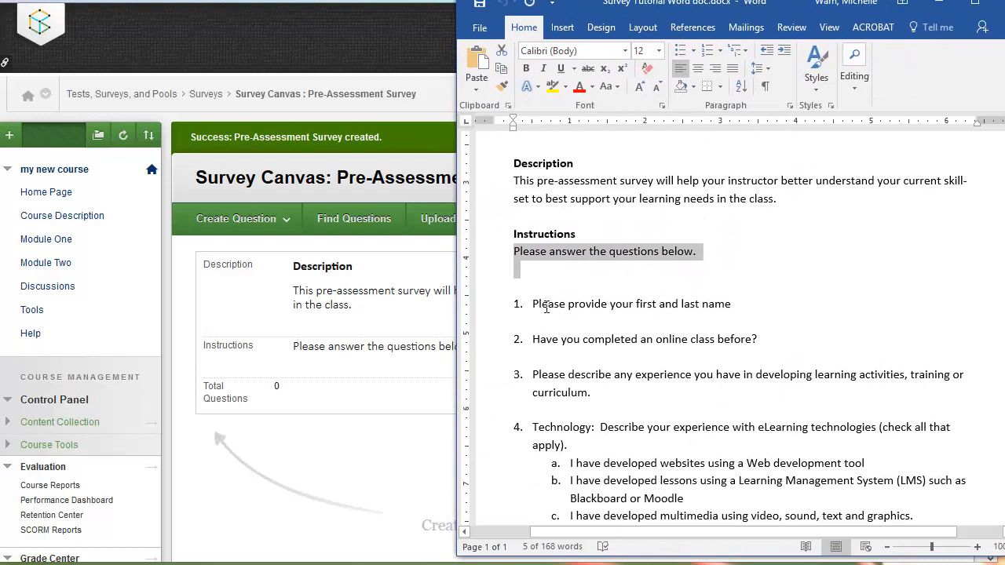
left_click(748, 307)
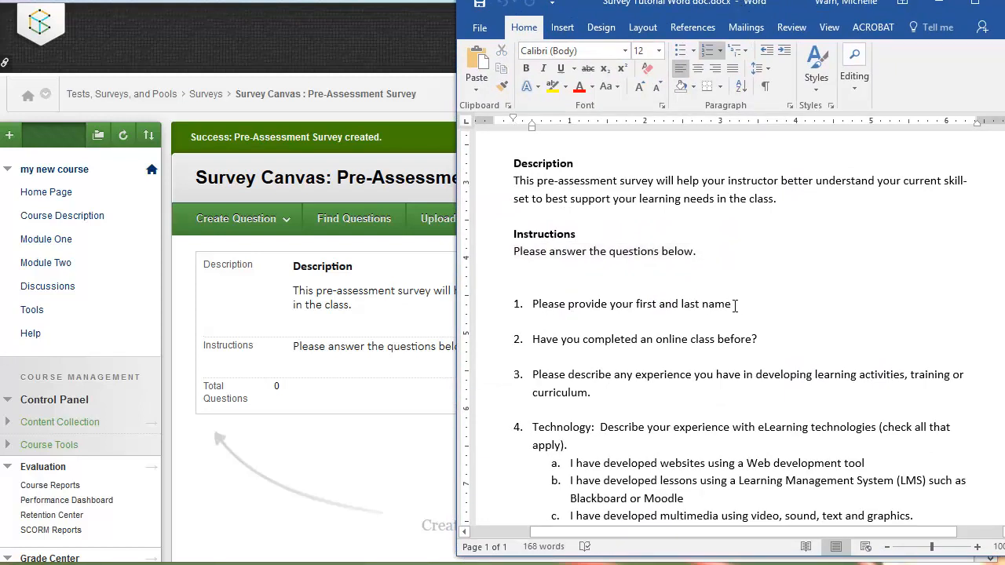
left_click_drag(617, 16, 928, 23)
Step: Create a Short Answer question in the Pre-Assessment Survey with the question title Name
left_click(230, 218)
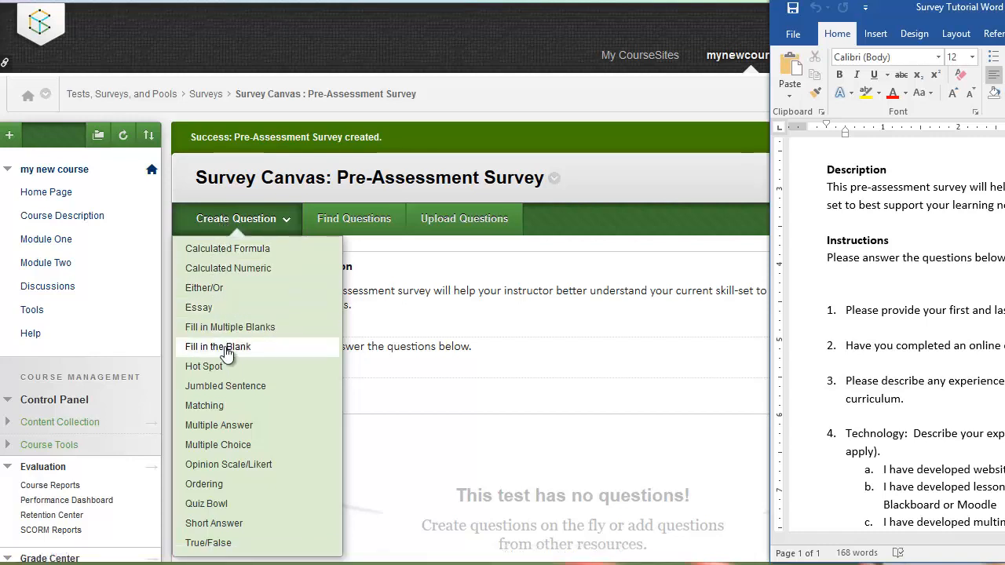
left_click(222, 524)
left_click(223, 526)
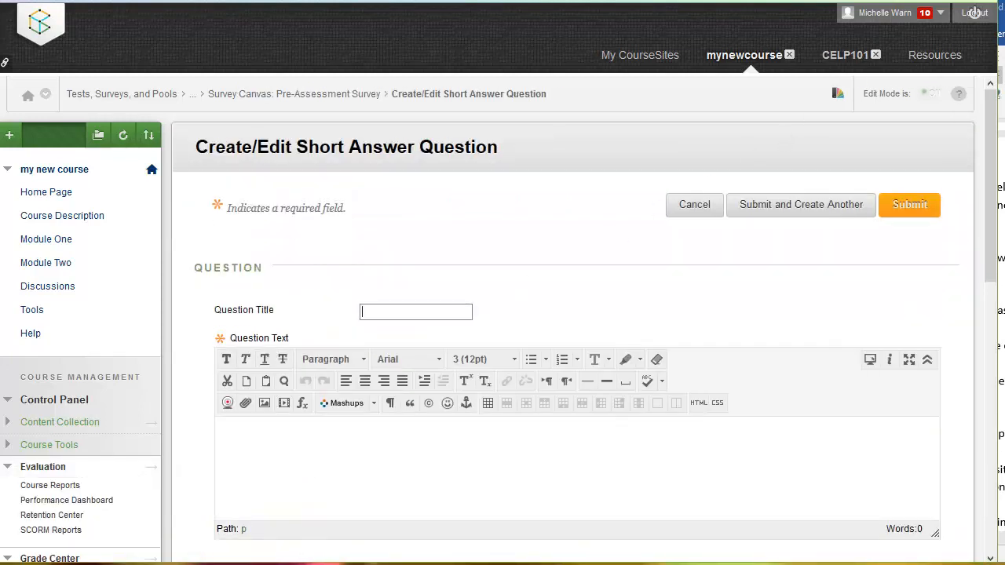
left_click(397, 310)
left_click(397, 310)
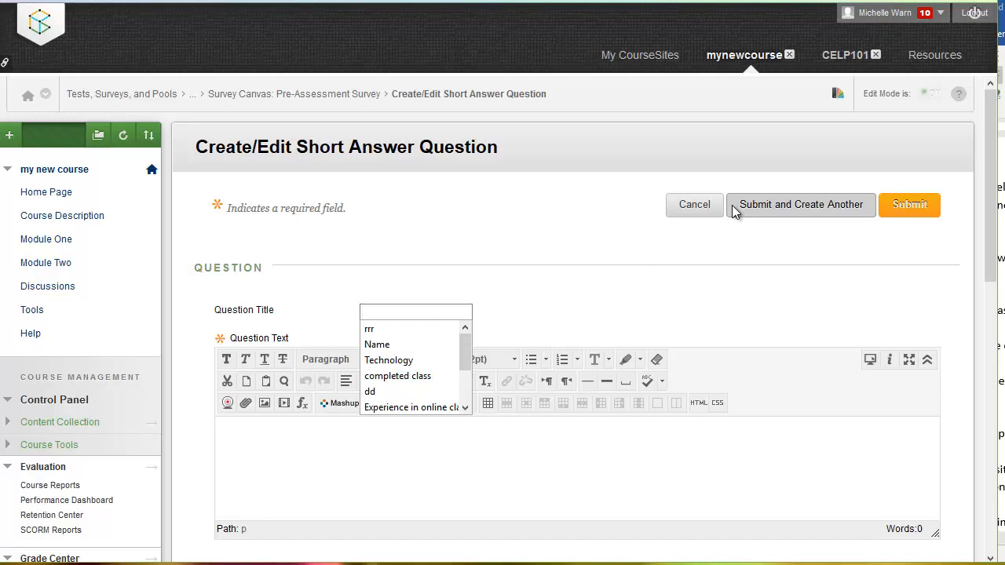
left_click(628, 286)
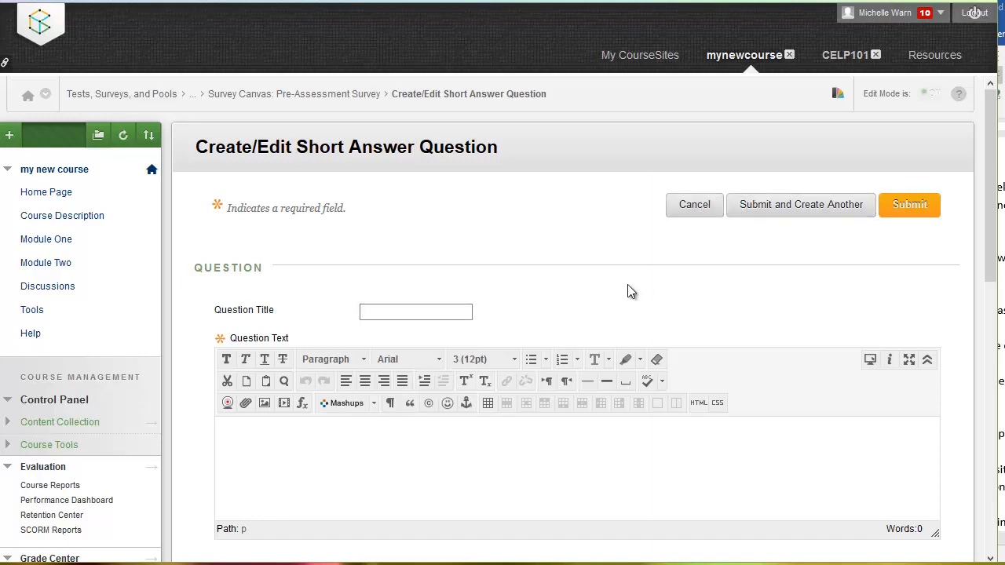
left_click(395, 312)
type("N")
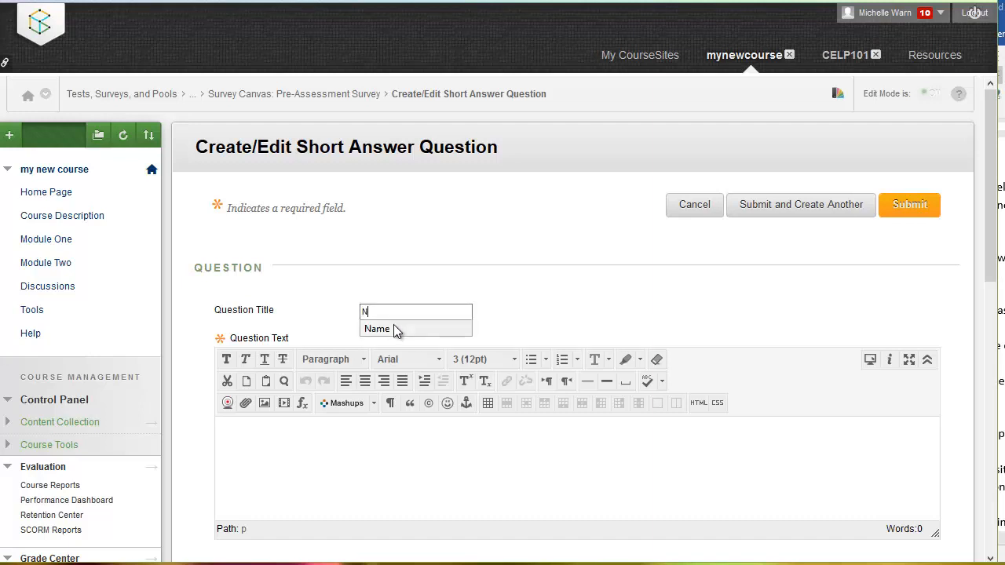
left_click(394, 329)
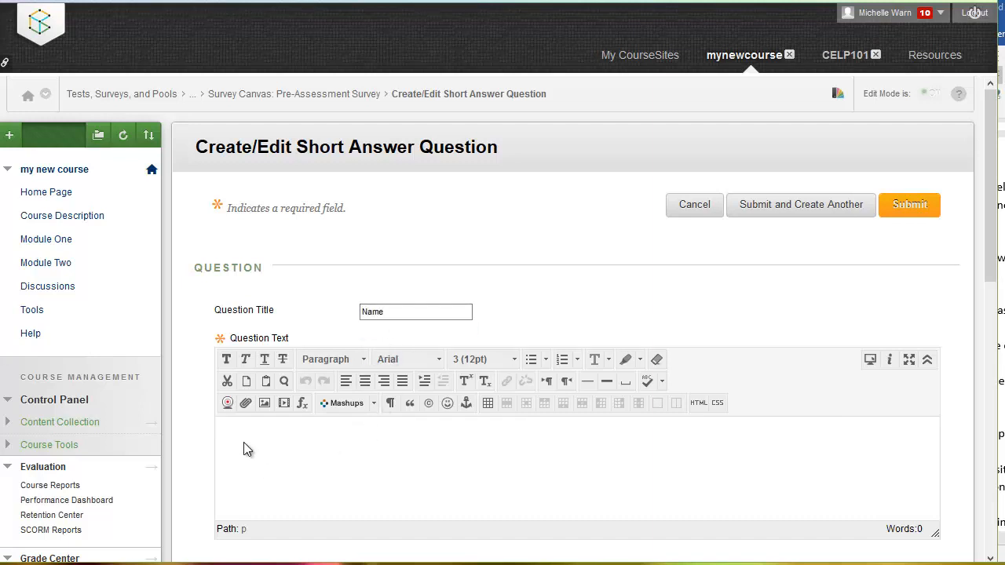
Step: Enter "Please provide your first and last name." as the question text, copying the wording of question 1 in the Word document
type("Please enter your fir")
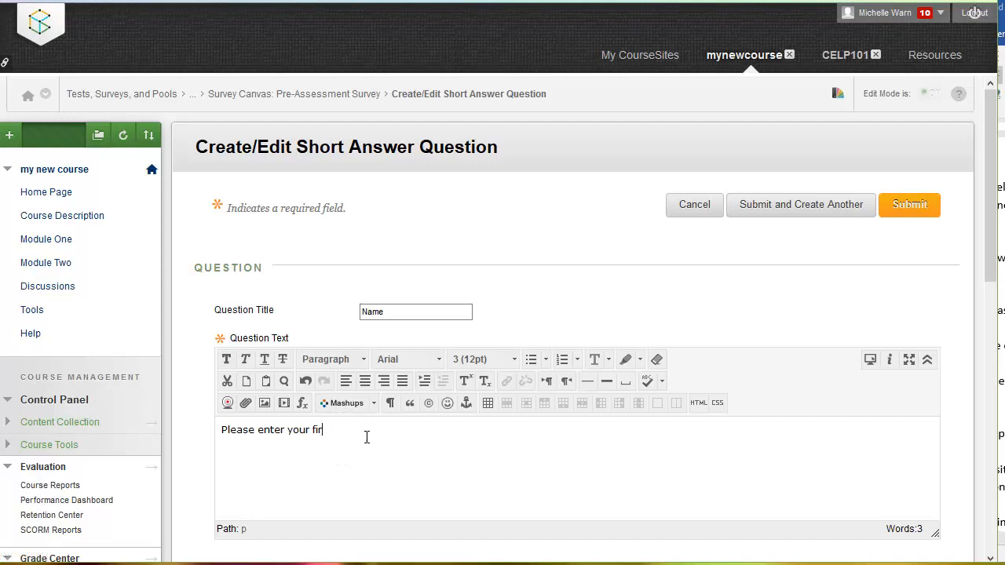
left_click(1001, 440)
left_click_drag(1001, 313, 847, 312)
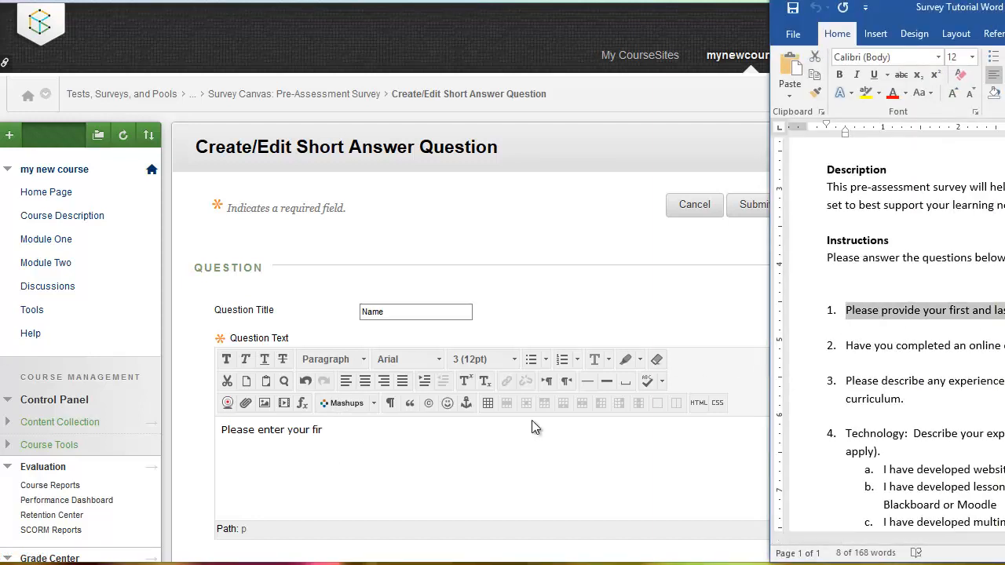
left_click(403, 444)
left_click_drag(327, 428, 201, 432)
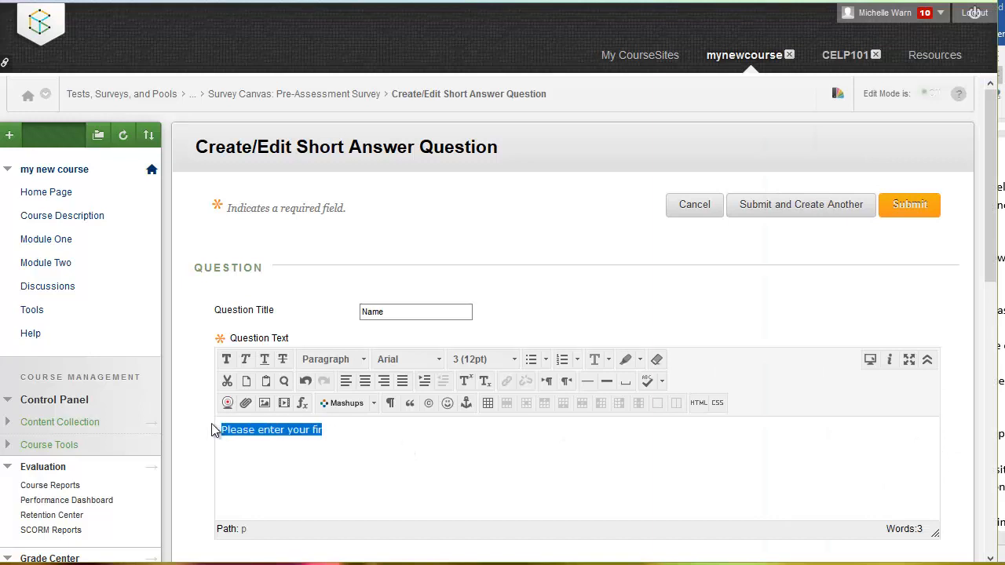
type("Please provide your first and last name")
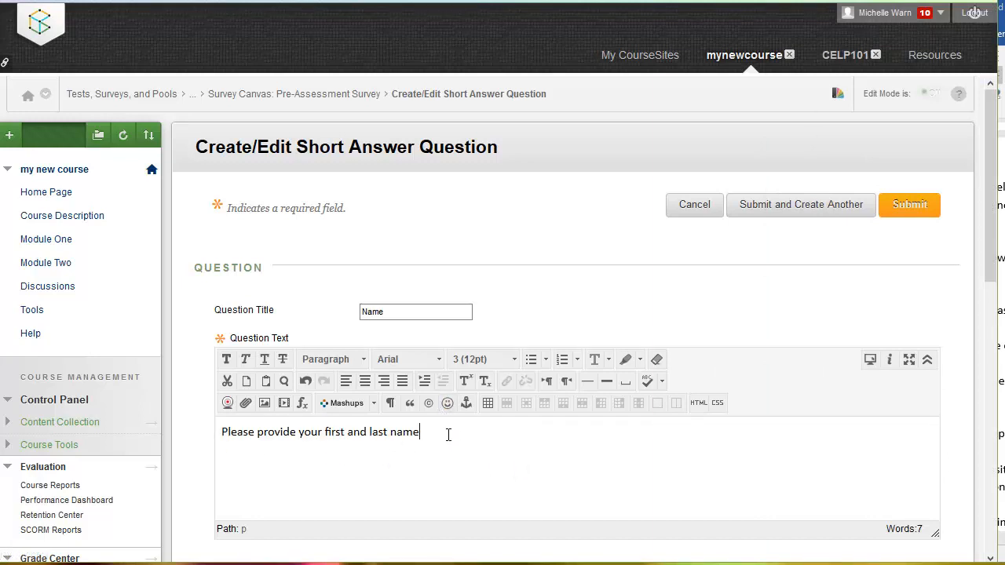
Step: Set the answer field to display 1 row and submit the Short Answer question
scroll(548, 452, "down", 7)
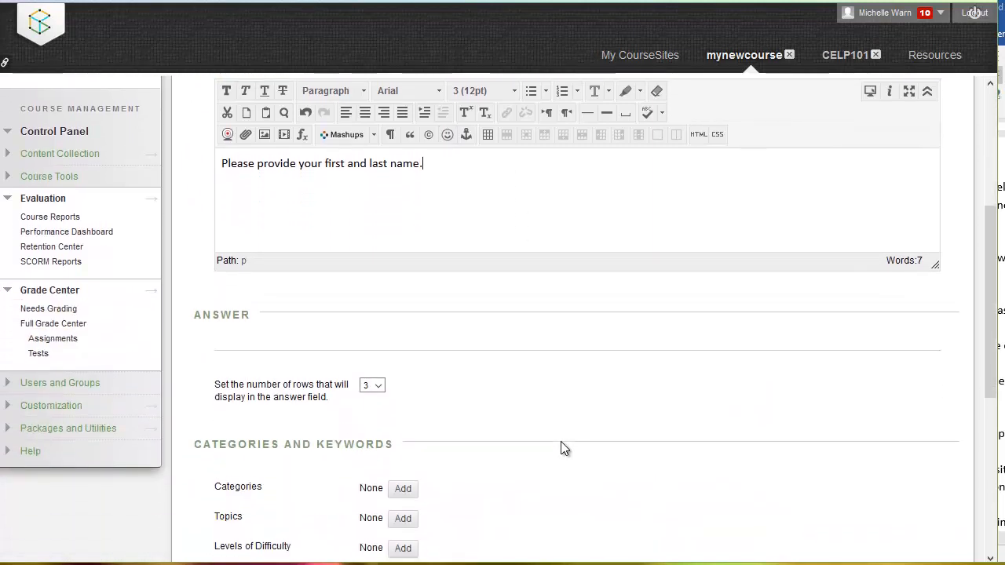
scroll(562, 441, "down", 2)
scroll(637, 299, "up", 3)
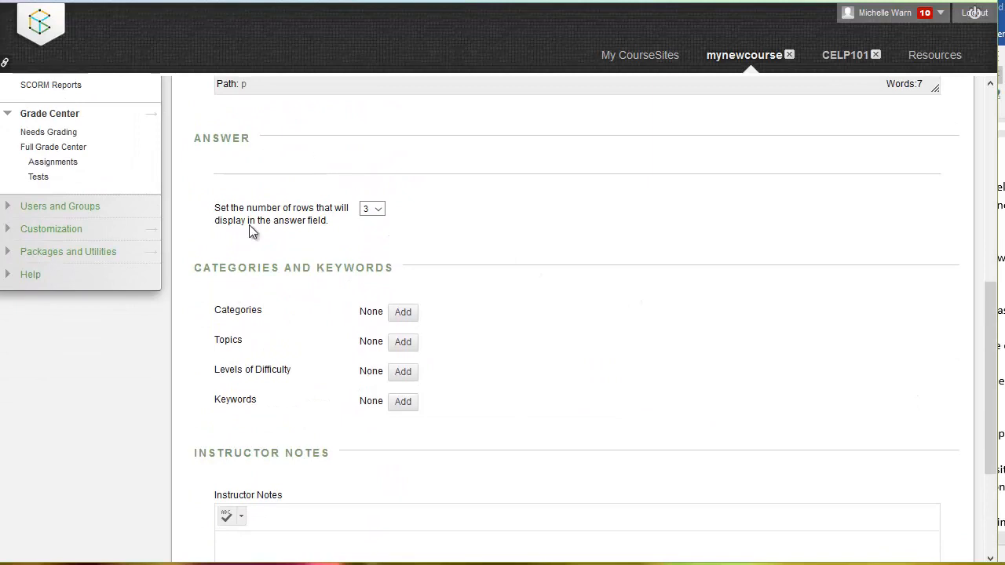
left_click(382, 208)
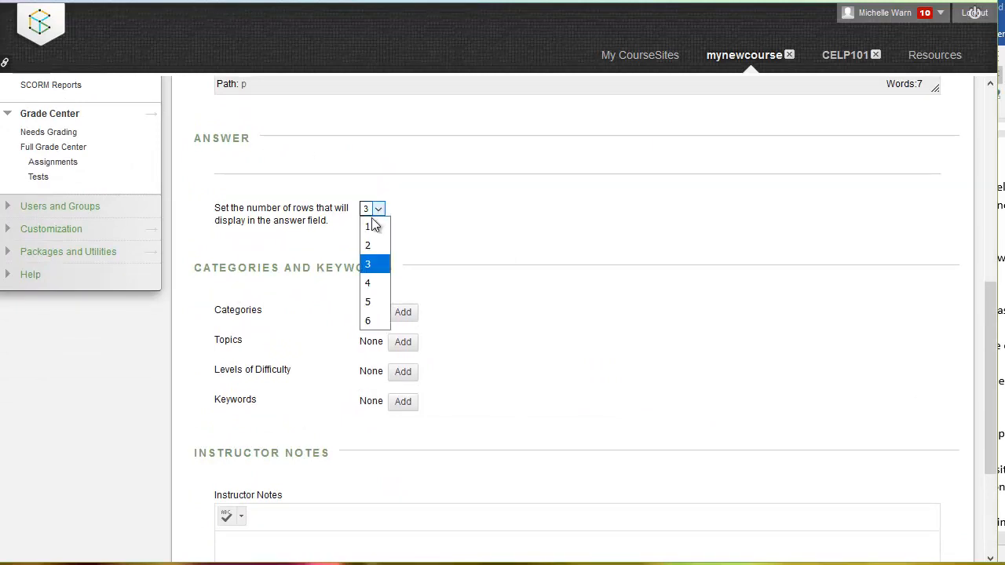
left_click(373, 226)
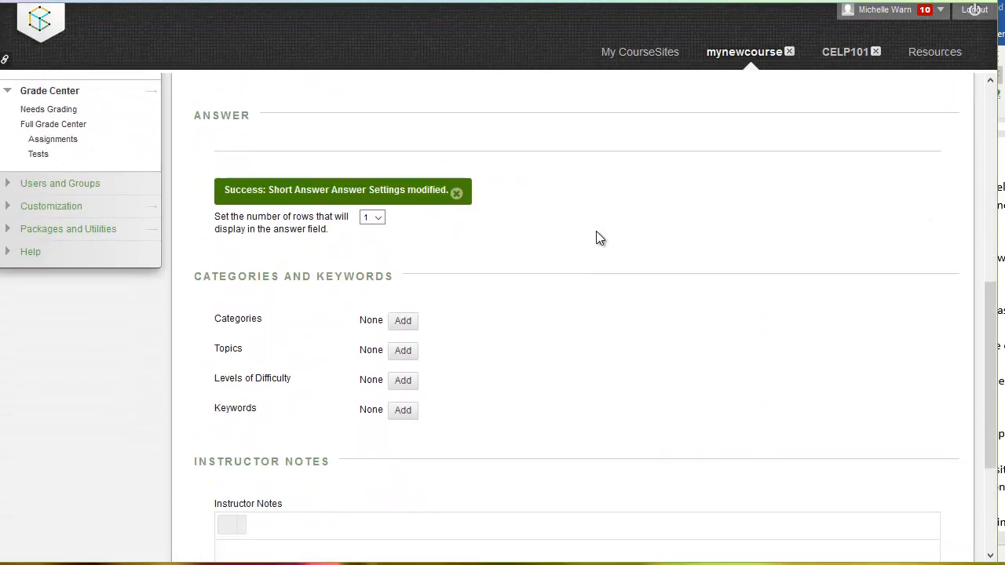
scroll(701, 366, "down", 2)
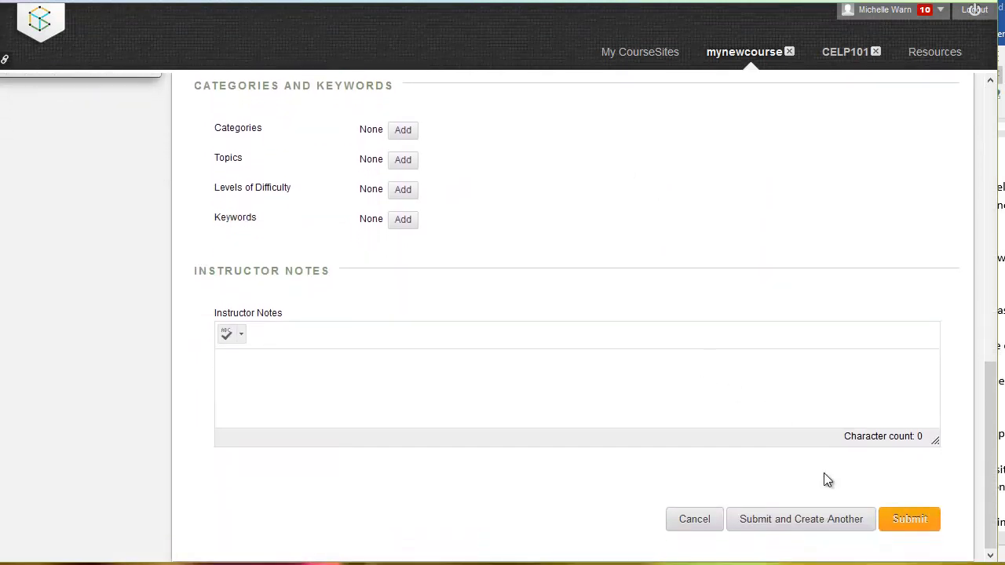
left_click(906, 521)
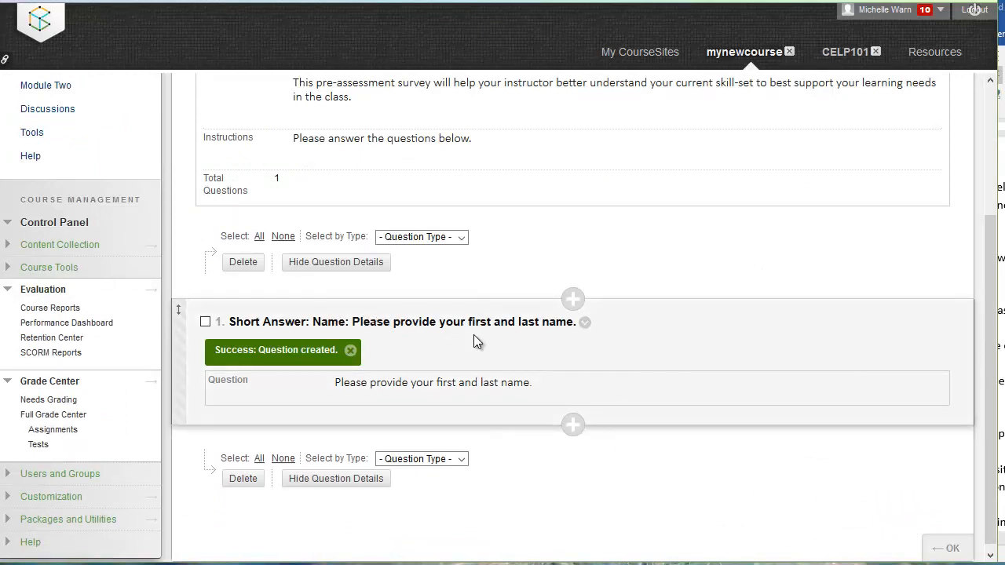
Step: Check the second question in the Word document and create an Either/Or survey question titled "Online class?"
scroll(660, 228, "up", 1)
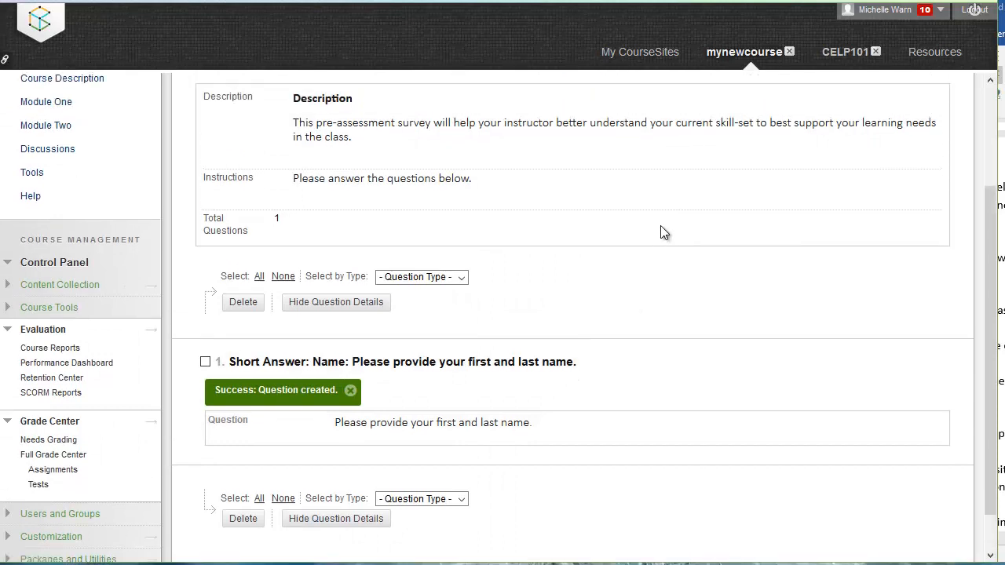
scroll(660, 232, "up", 3)
left_click(263, 185)
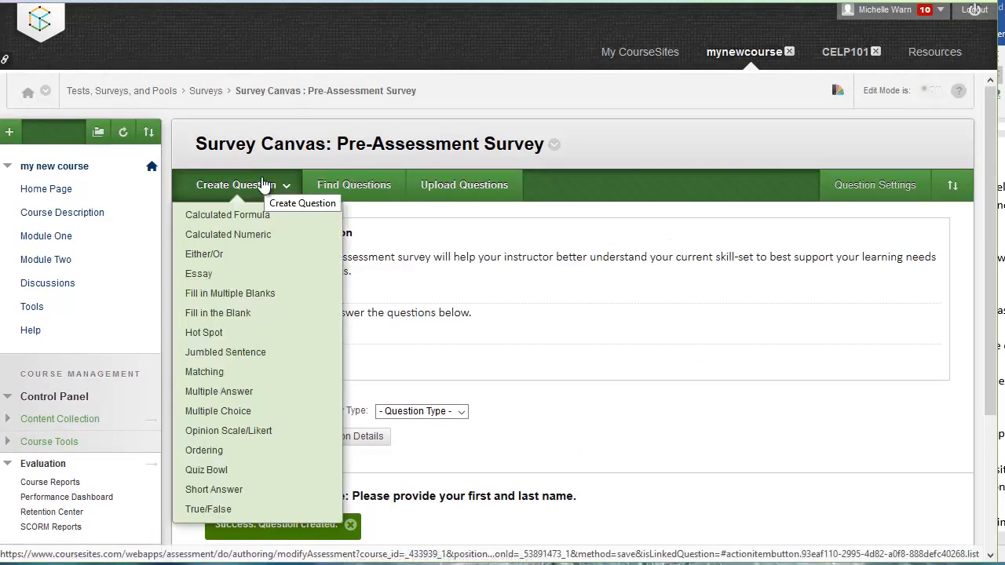
left_click(1002, 332)
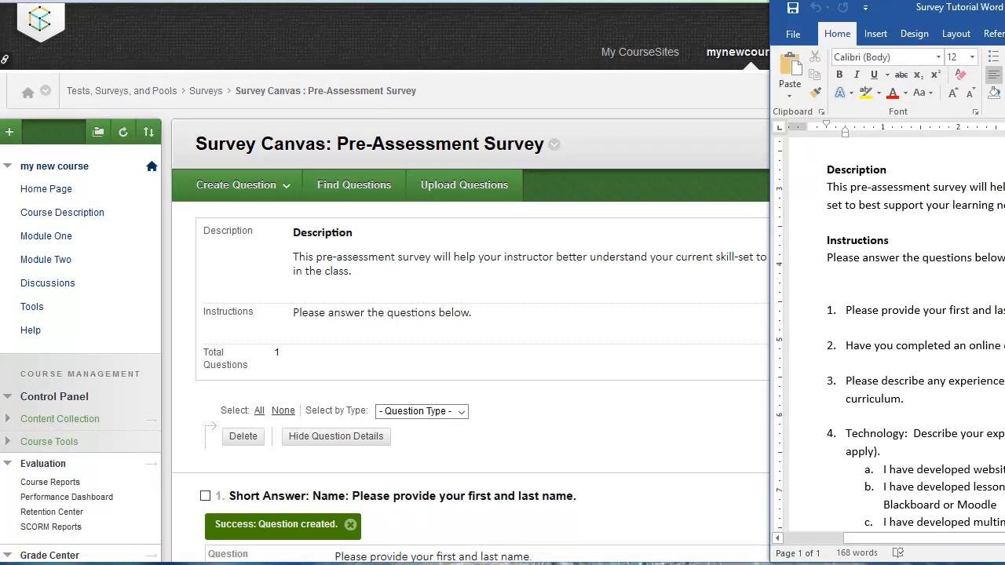
left_click(259, 186)
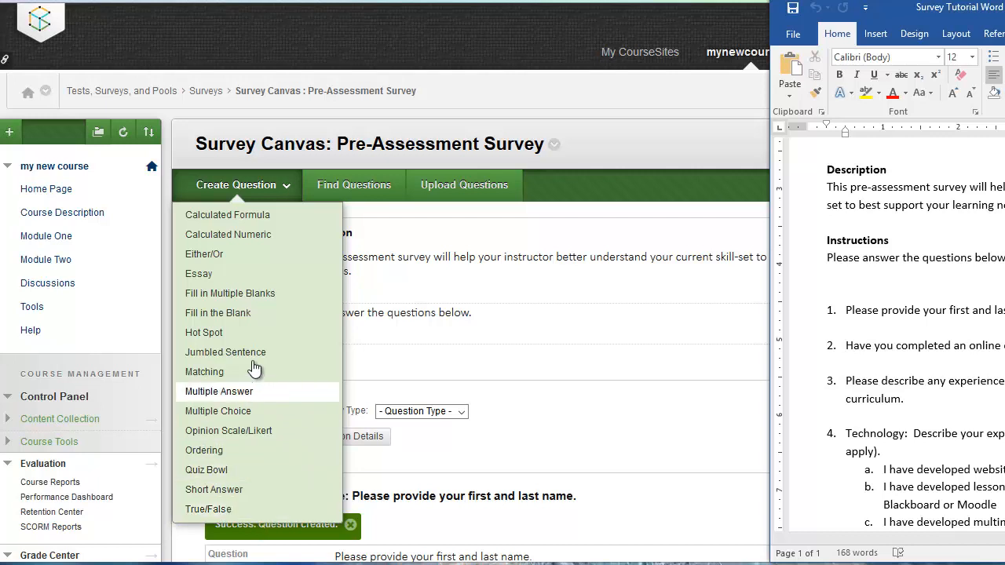
left_click(249, 257)
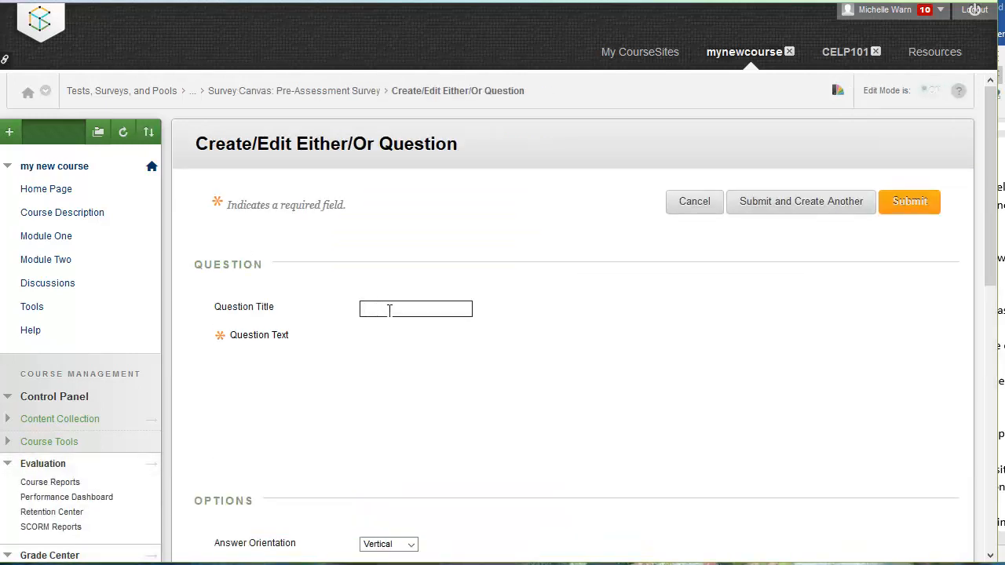
left_click(389, 311)
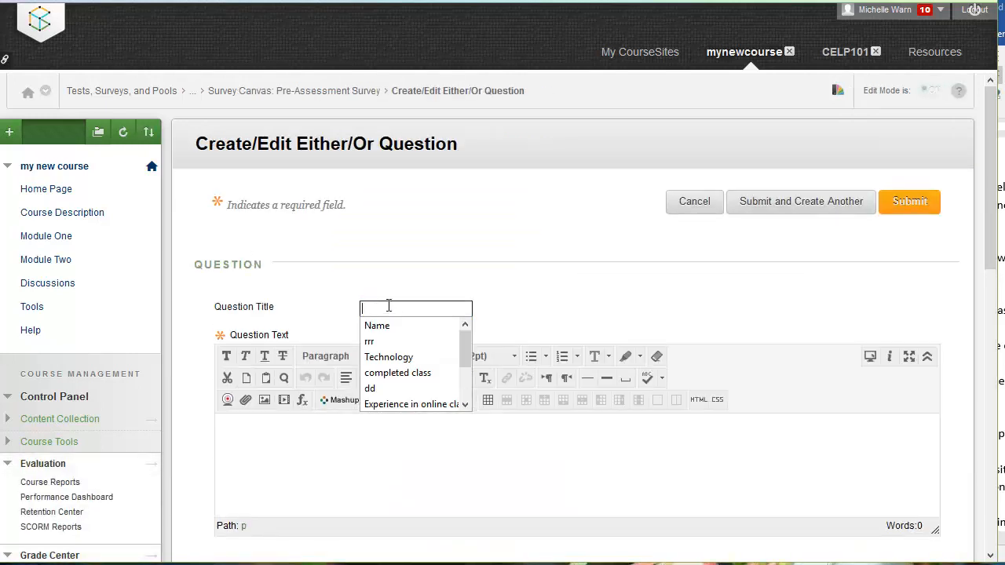
type("Online")
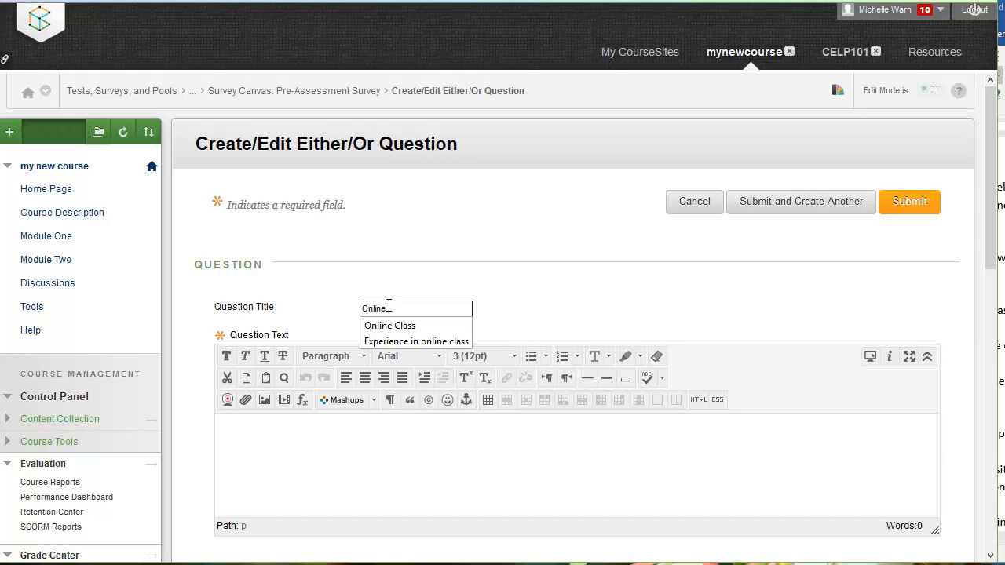
type("?")
Step: Copy "Have you completed an online class before?" from the Word document into the Either/Or question's text
left_click(333, 434)
key("alt+Tab")
left_click_drag(1003, 13, 892, 74)
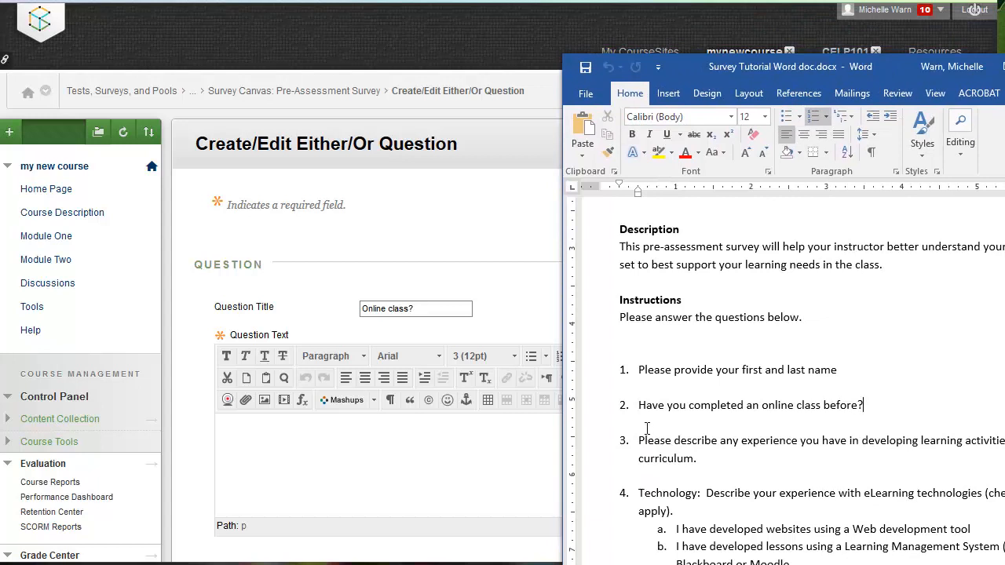
left_click(642, 403)
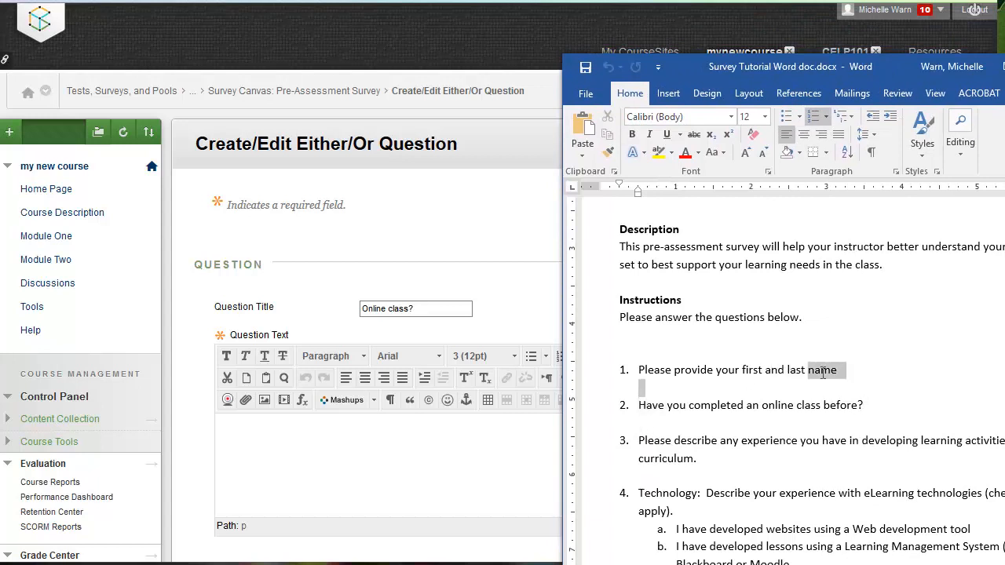
left_click(867, 402, "shift")
key("ctrl+c")
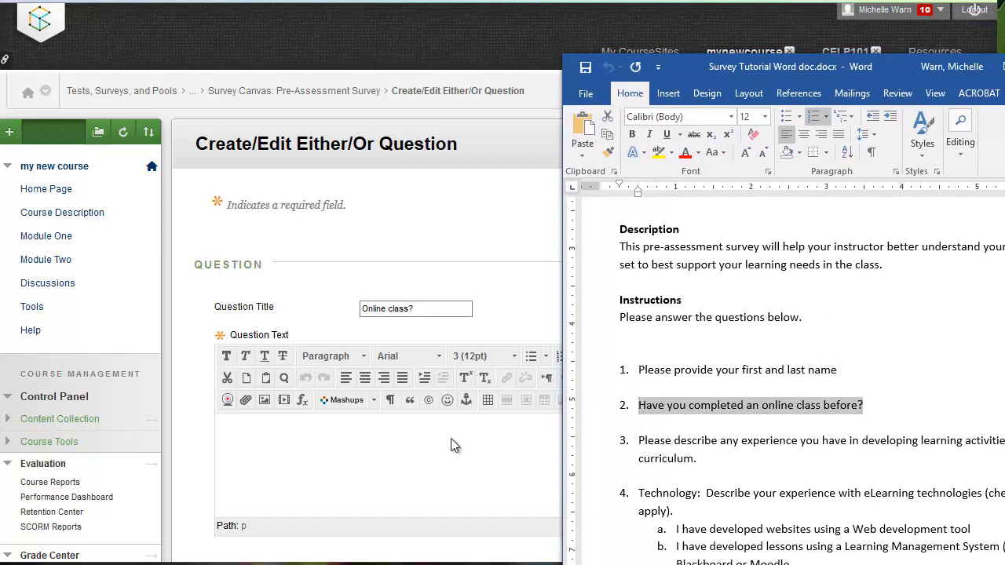
left_click(400, 448)
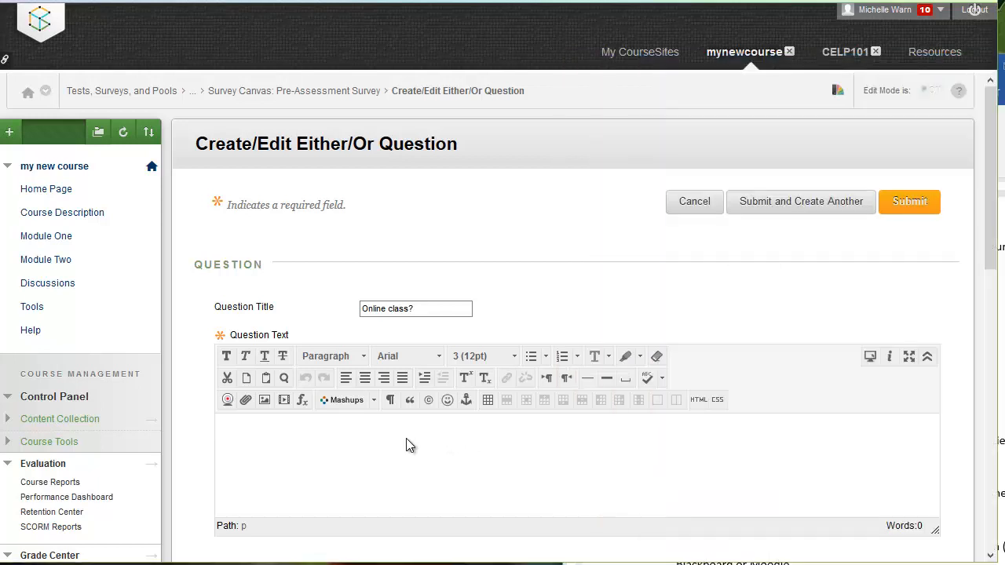
key("ctrl+v")
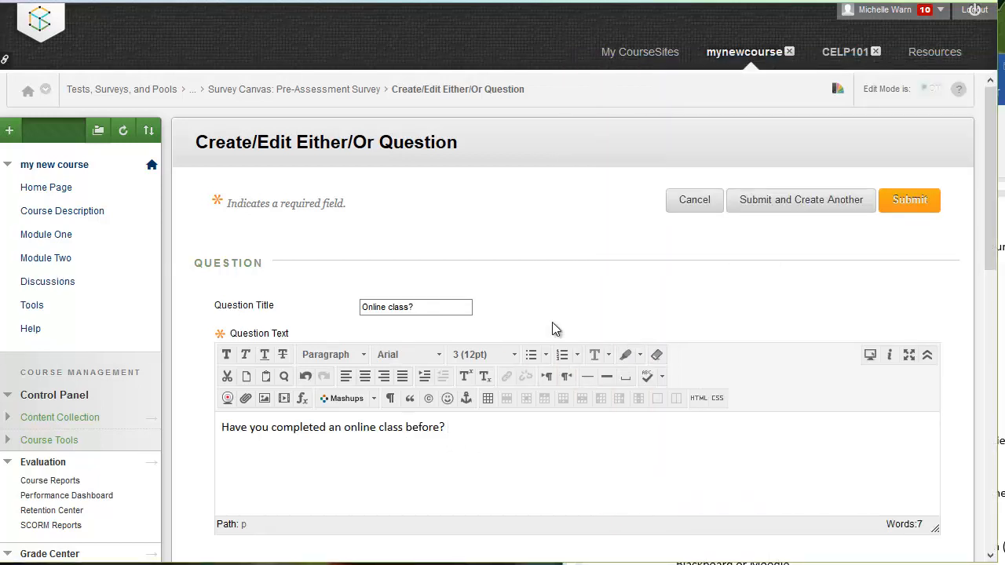
Step: Review the available answer choices for the Either/Or question and keep Yes / No
scroll(553, 330, "down", 4)
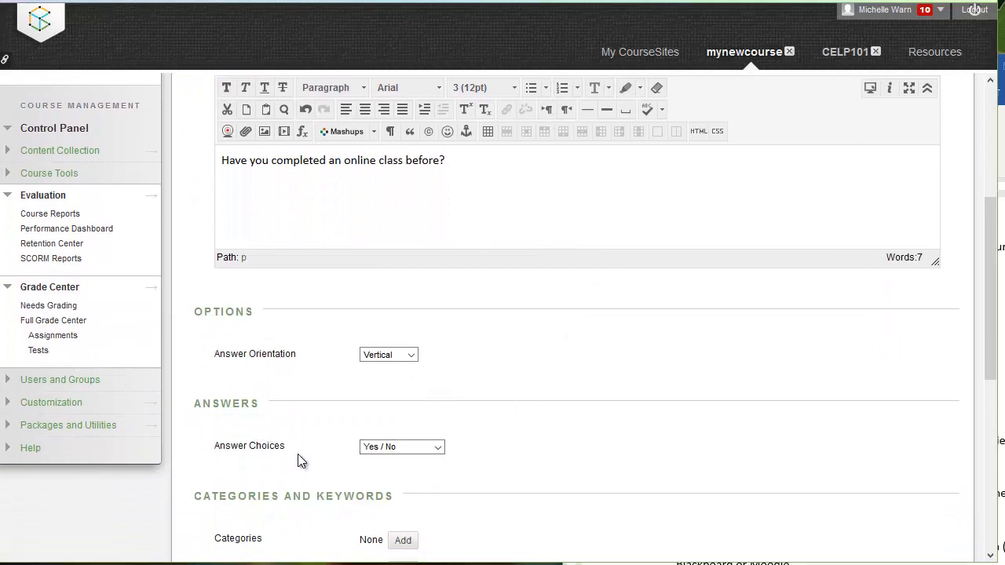
left_click(438, 446)
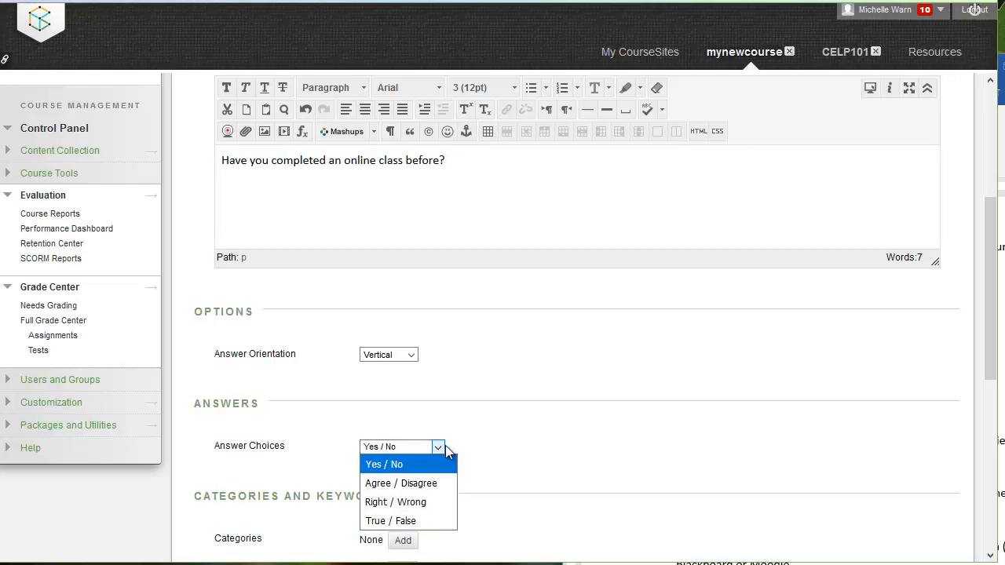
left_click(445, 450)
scroll(603, 374, "down", 4)
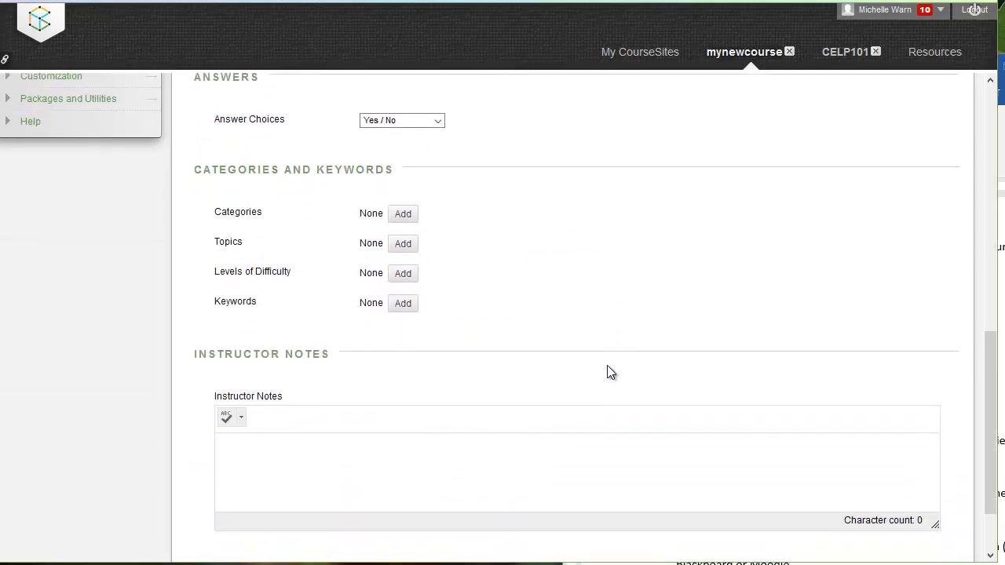
Step: Submit the "Online class?" Either/Or question to the survey
scroll(608, 365, "down", 1)
left_click(900, 522)
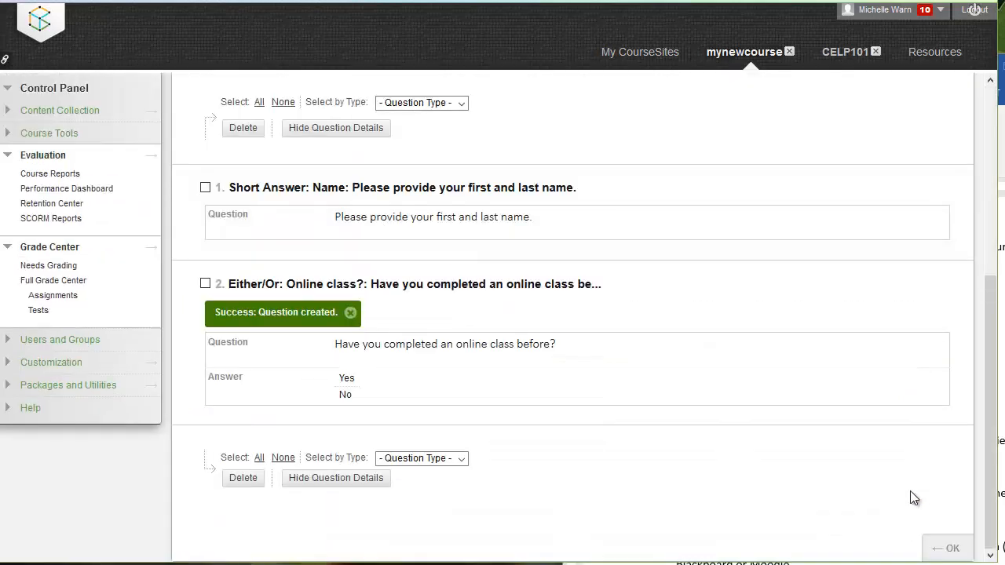
scroll(626, 359, "up", 4)
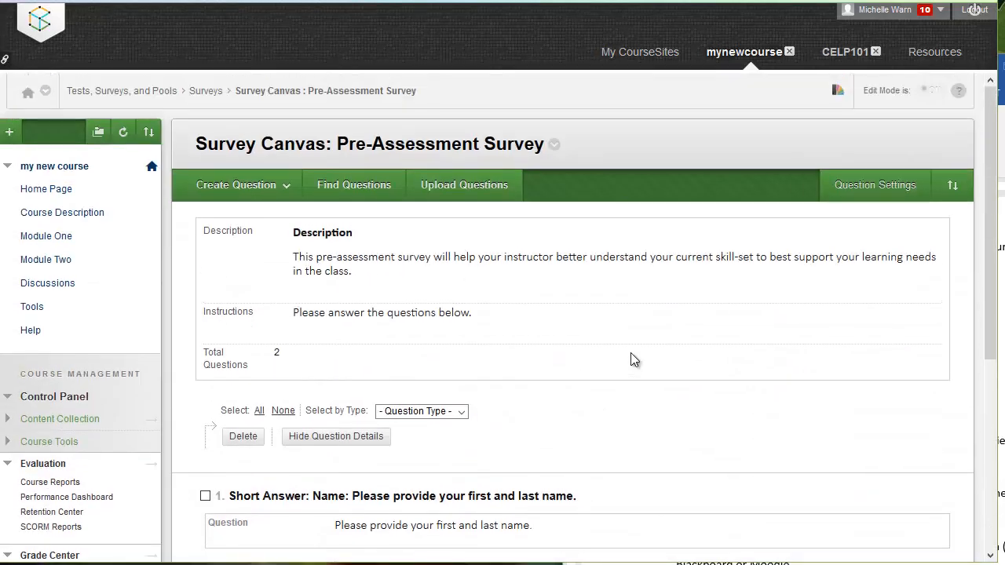
Step: Check the third question in the Word document and create a Short Answer survey question titled "Describe background"
key("alt+Tab")
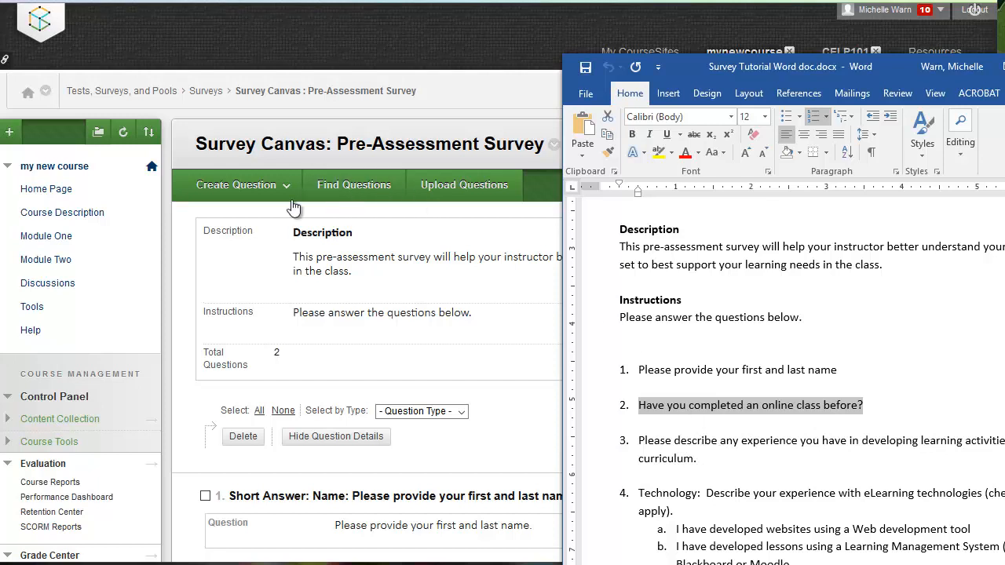
left_click(255, 189)
left_click(257, 189)
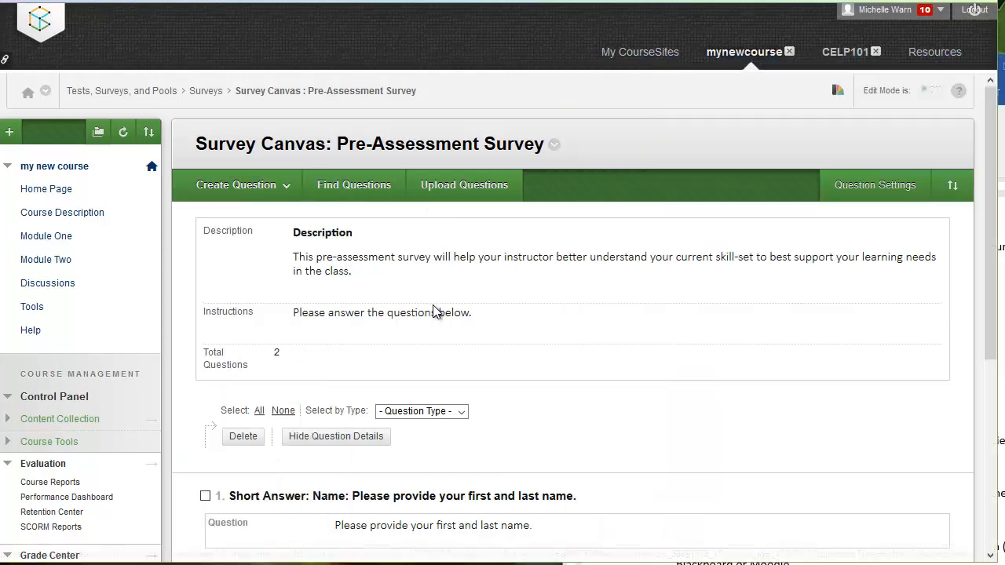
left_click(263, 186)
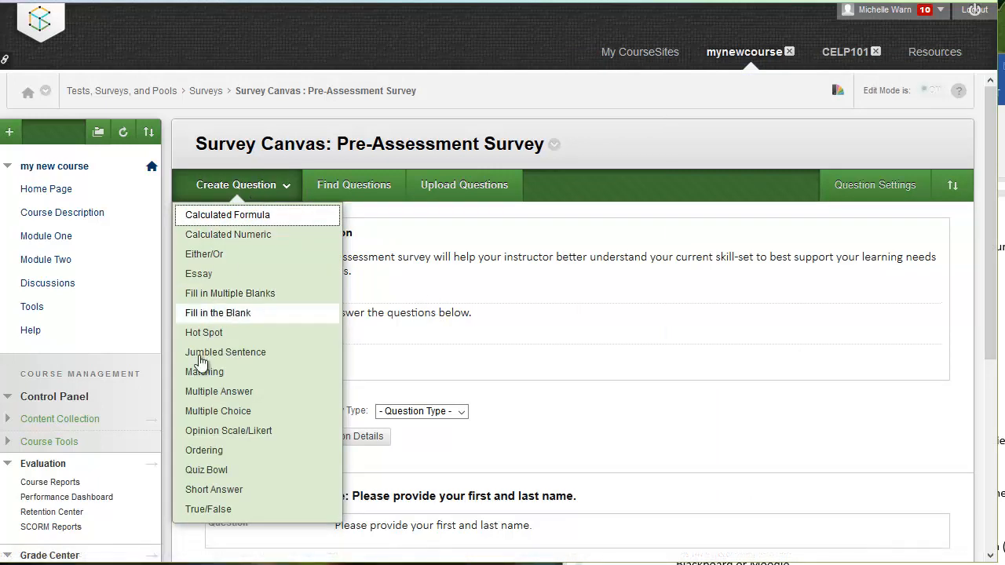
left_click(212, 492)
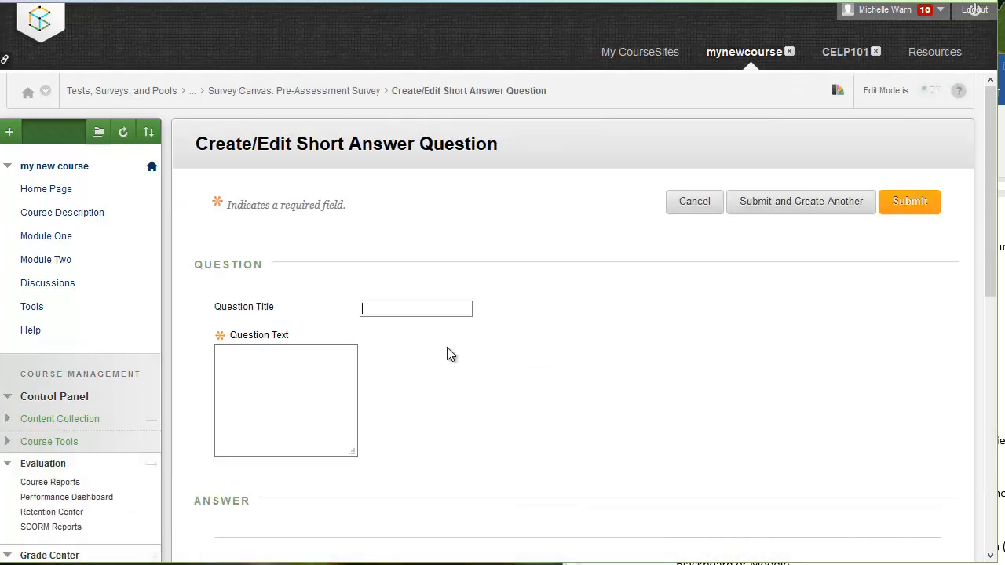
left_click(417, 306)
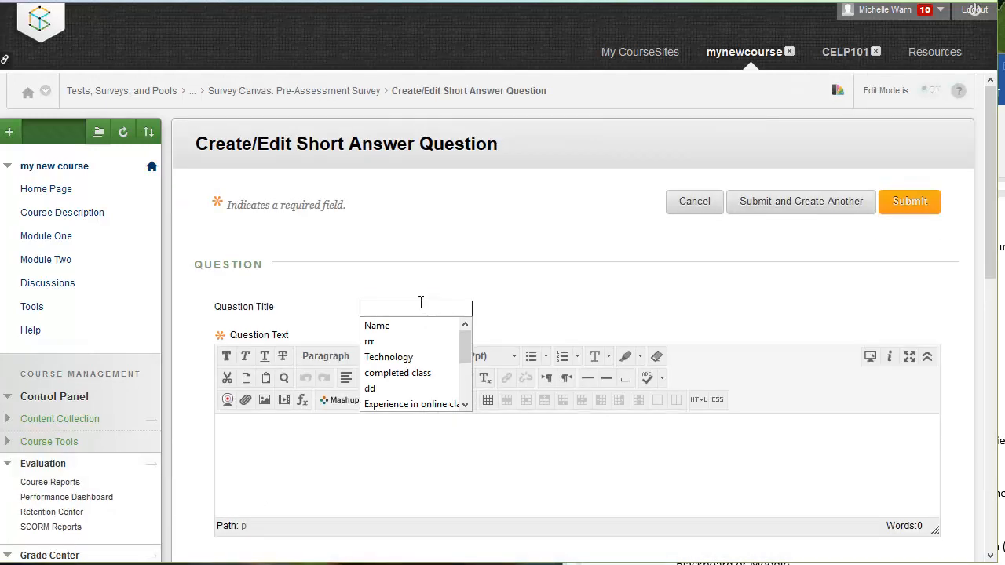
type("Describe ba")
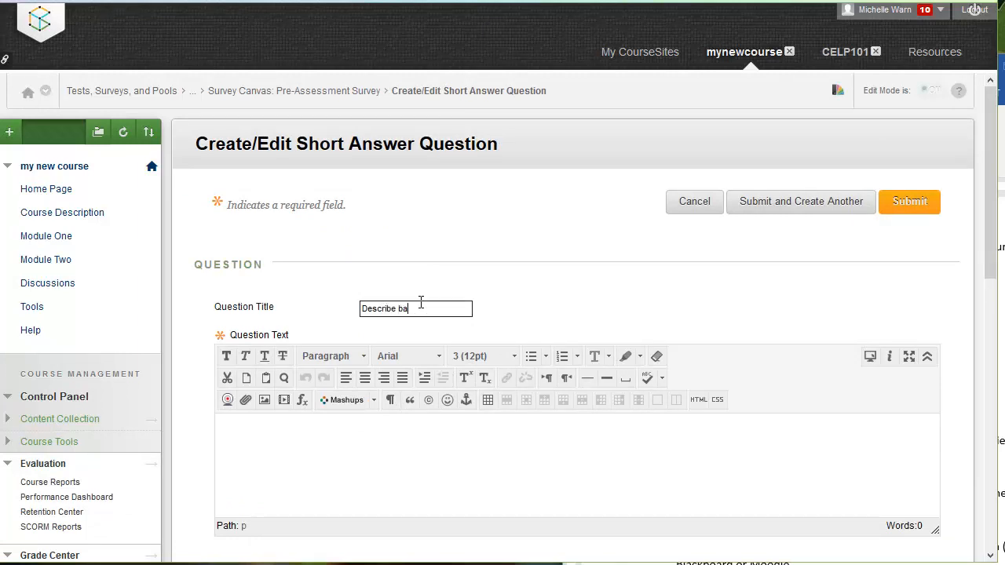
type("ckground")
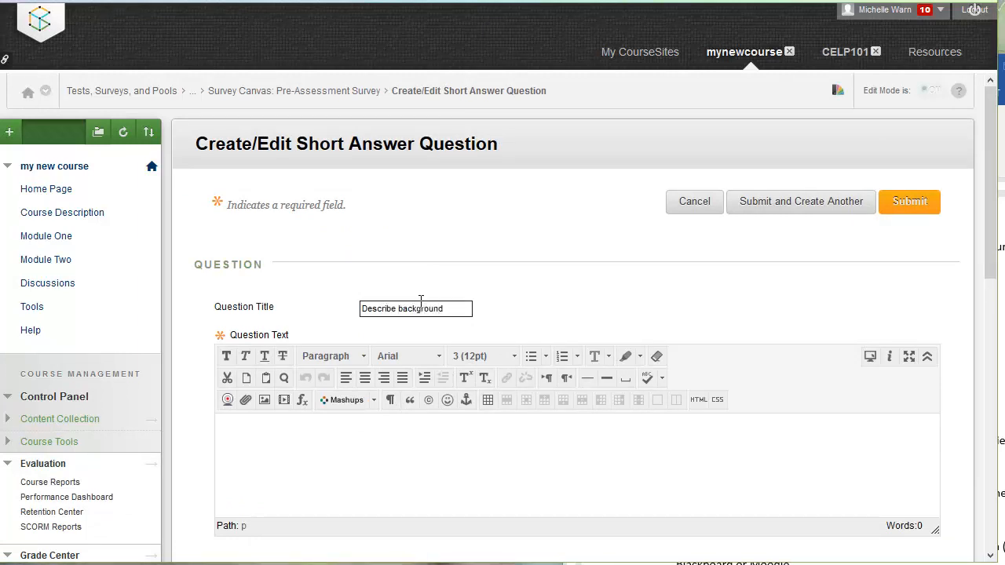
Step: Copy the third question about developing learning activities, training or curriculum from Word into the question text and remove its list numbering
key("alt+Tab")
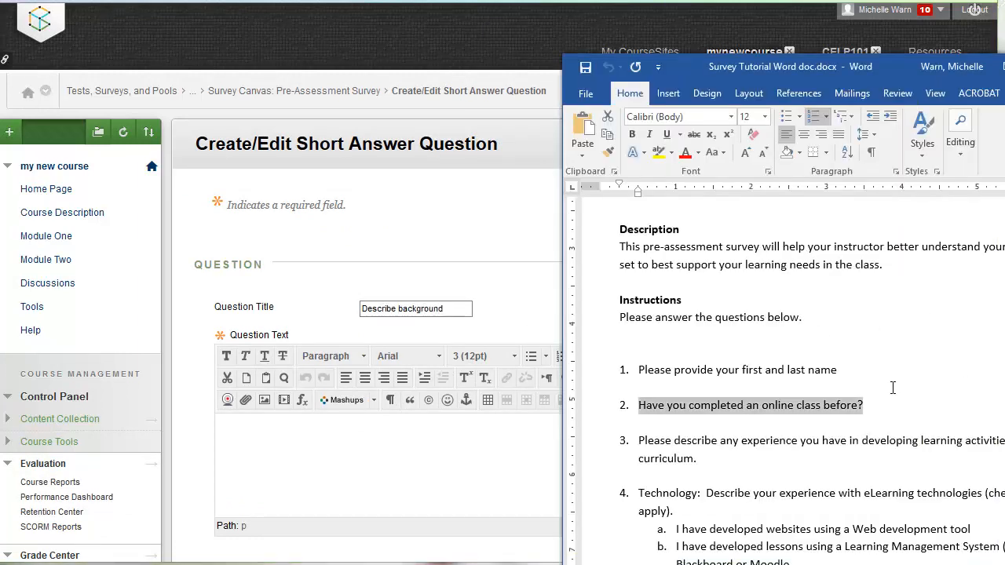
left_click_drag(697, 461, 639, 441)
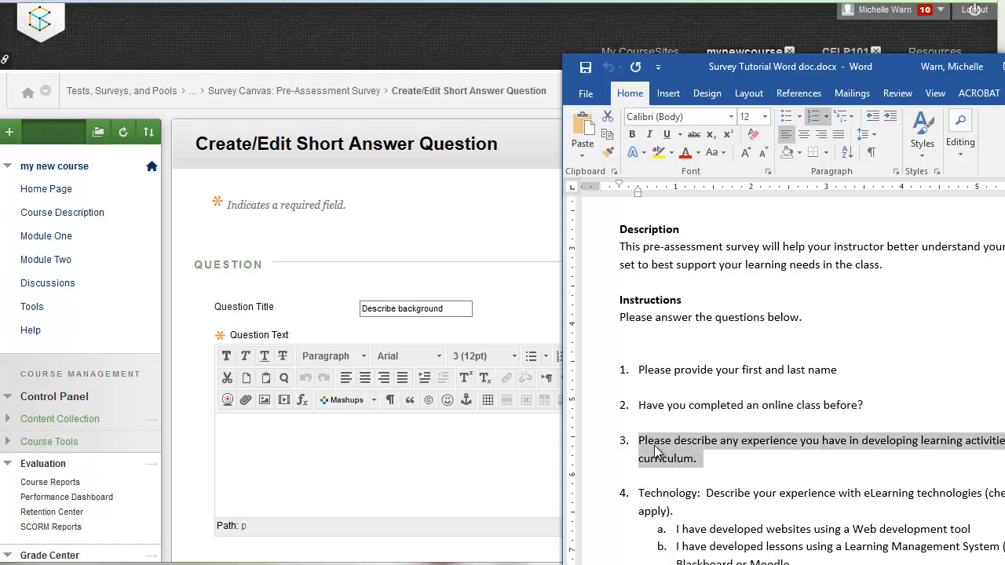
left_click(429, 447)
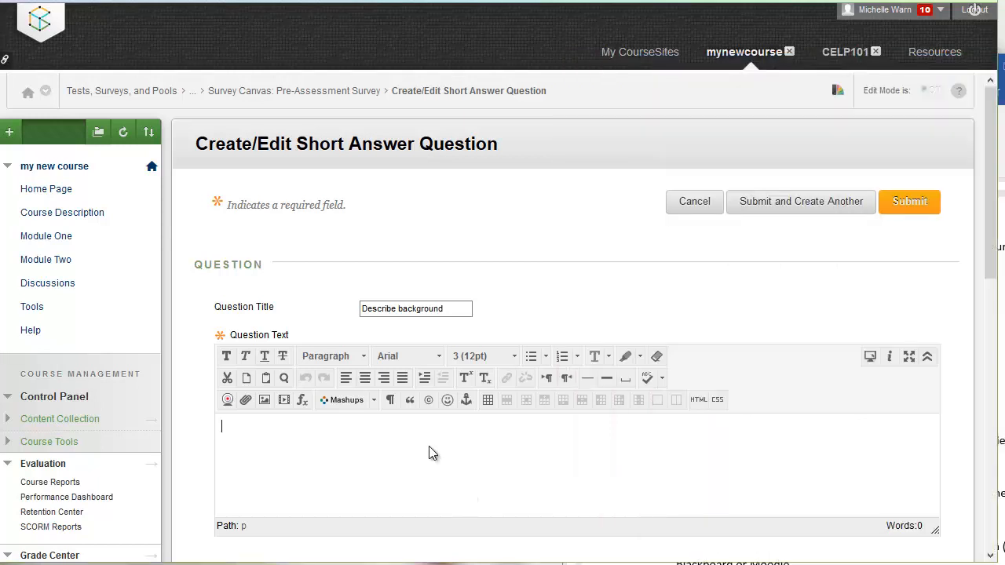
type("Please describe any experience you have in developing learning activities, training or curriculum.")
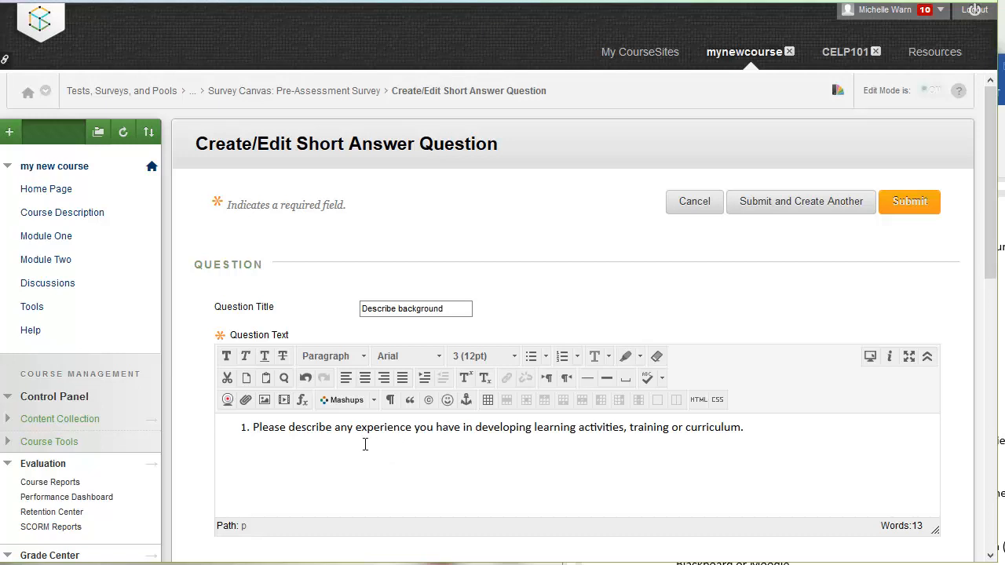
left_click(563, 357)
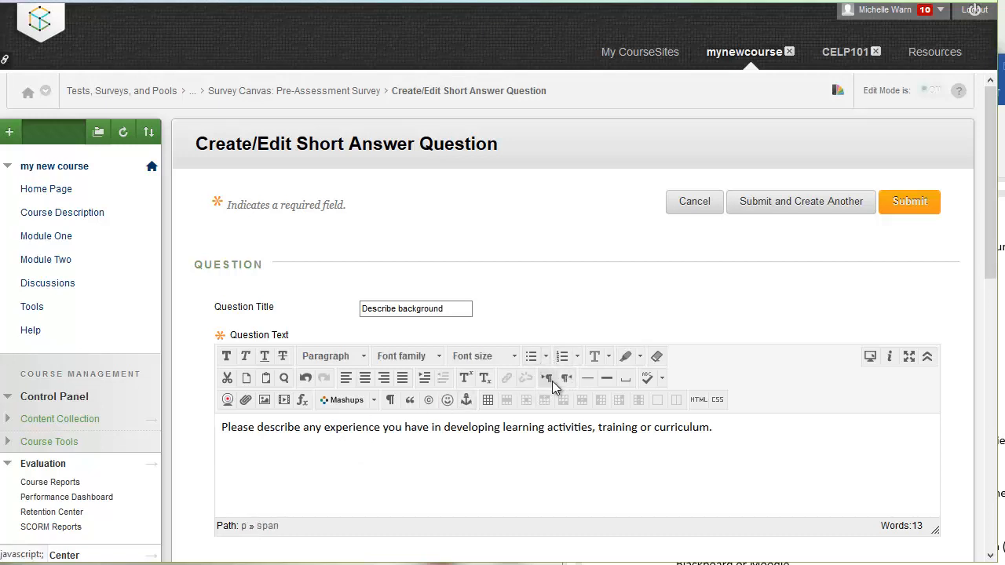
left_click(485, 466)
Step: Set the answer field of the "Describe background" question to display 6 rows
scroll(510, 455, "down", 2)
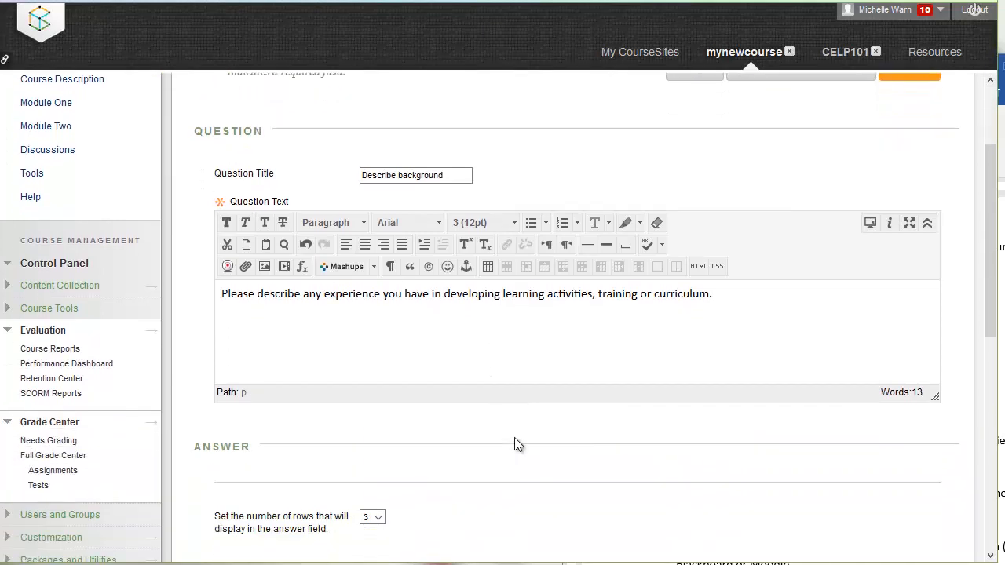
scroll(510, 443, "down", 2)
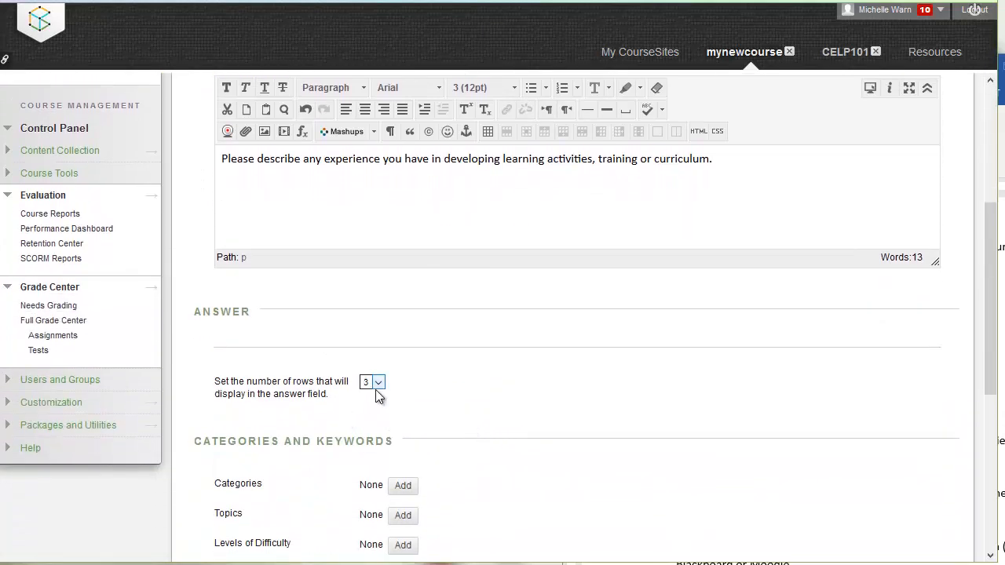
left_click(377, 382)
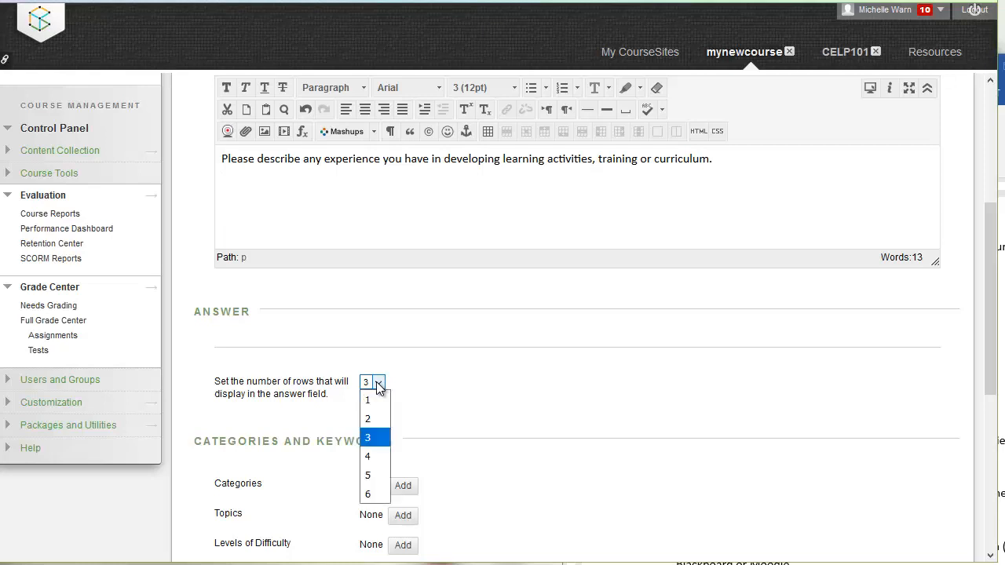
left_click(373, 493)
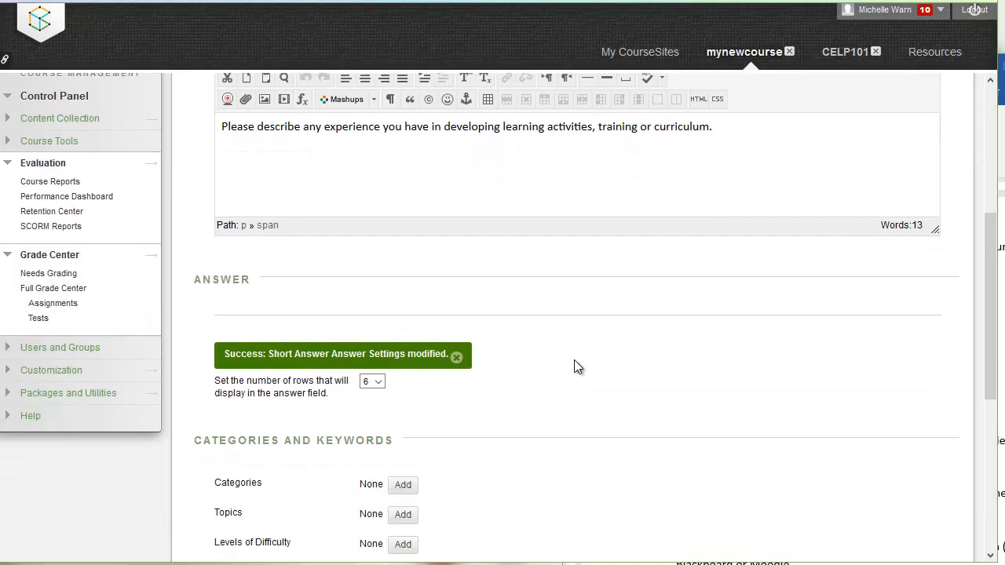
Step: Look over the rest of the "Describe background" question form and submit the question
scroll(572, 353, "down", 2)
scroll(551, 311, "down", 2)
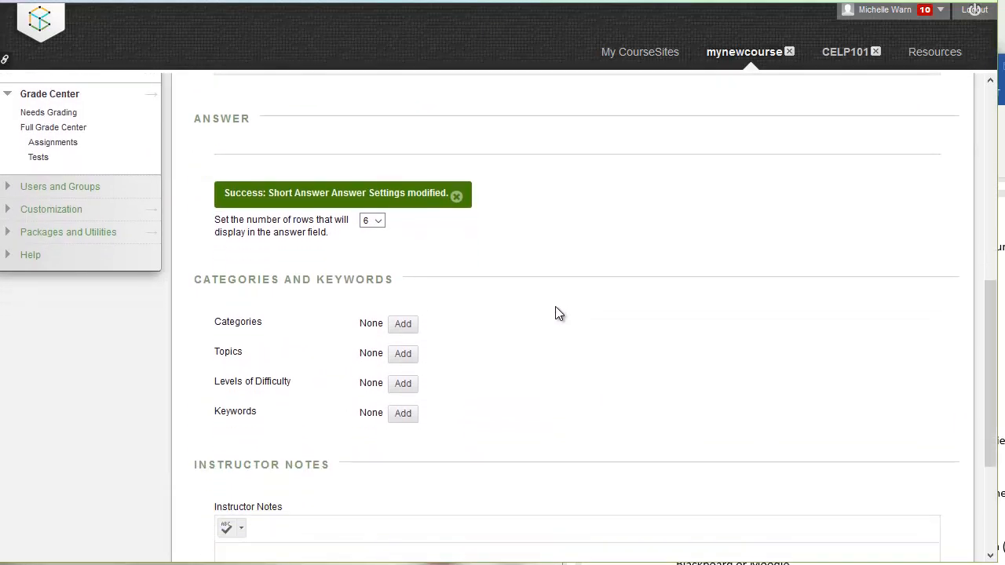
scroll(505, 253, "down", 3)
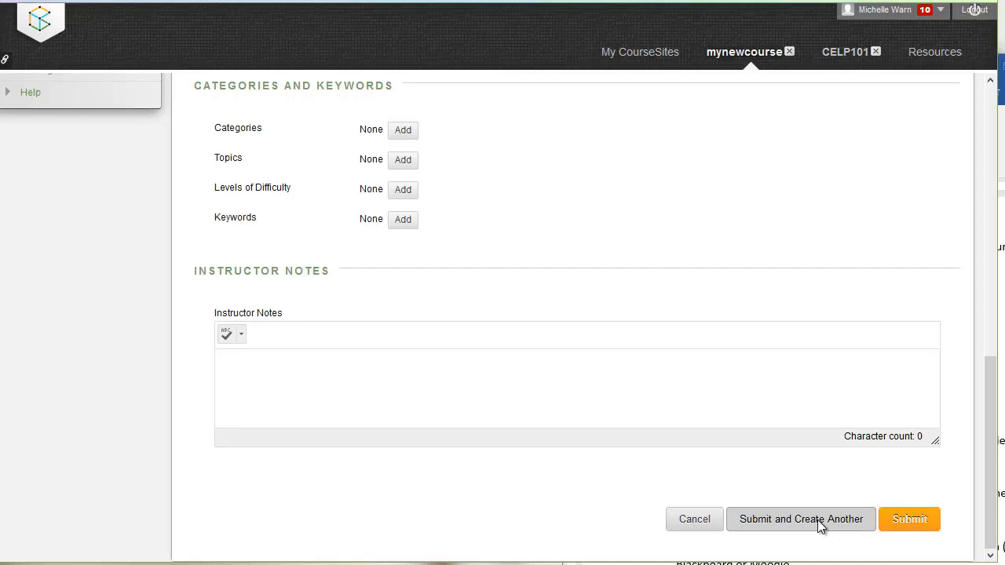
scroll(818, 520, "up", 10)
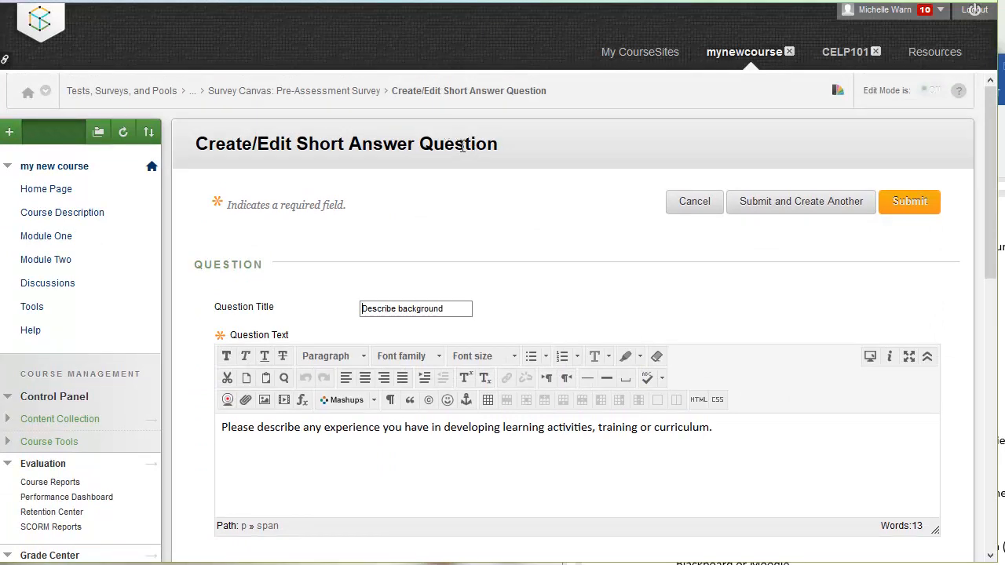
scroll(405, 187, "down", 15)
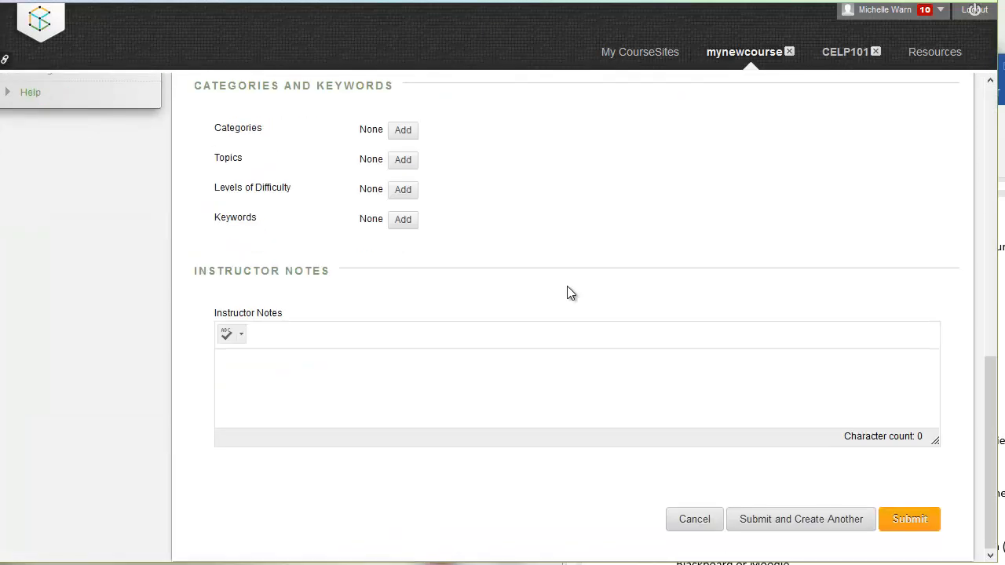
left_click(924, 519)
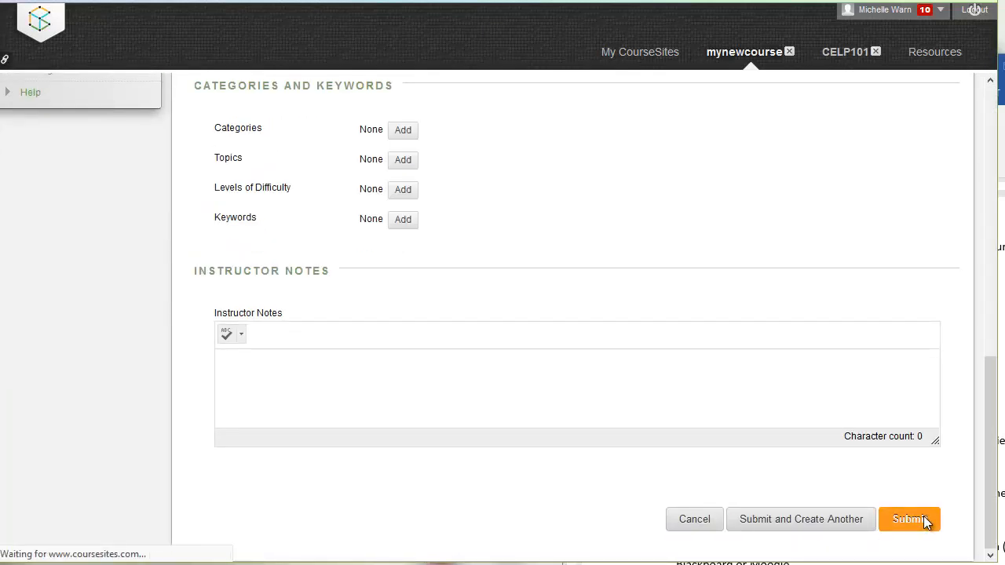
Step: Check the fourth question in the Word document and create a Multiple Answer survey question titled "technology"
scroll(598, 330, "up", 5)
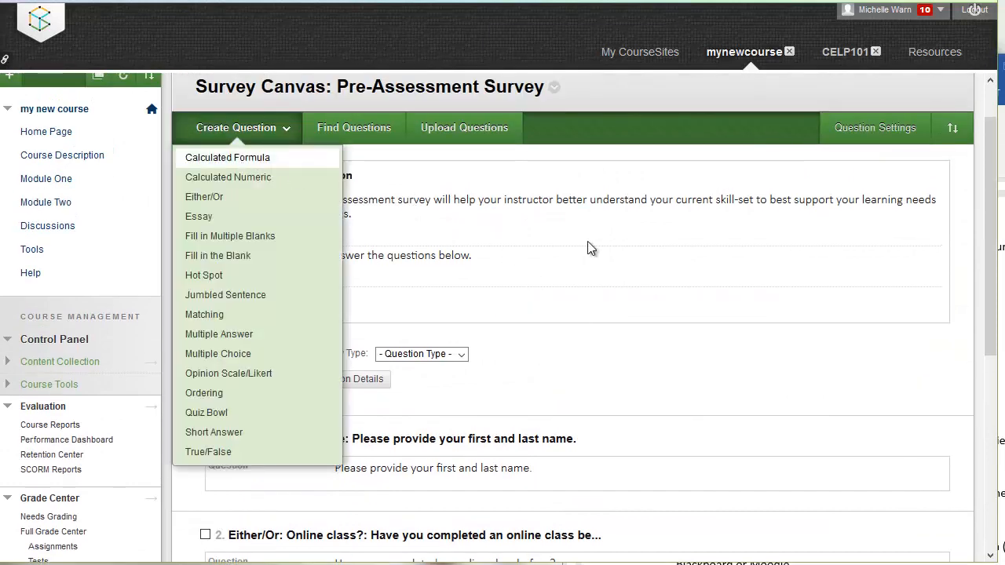
left_click(1001, 314)
scroll(836, 450, "down", 1)
scroll(836, 450, "down", 1)
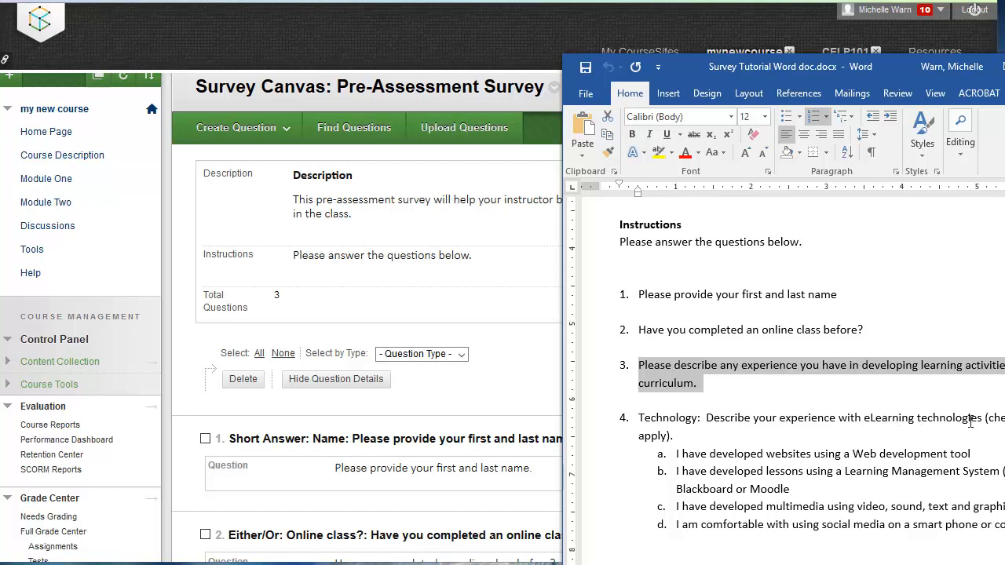
left_click_drag(997, 422, 996, 430)
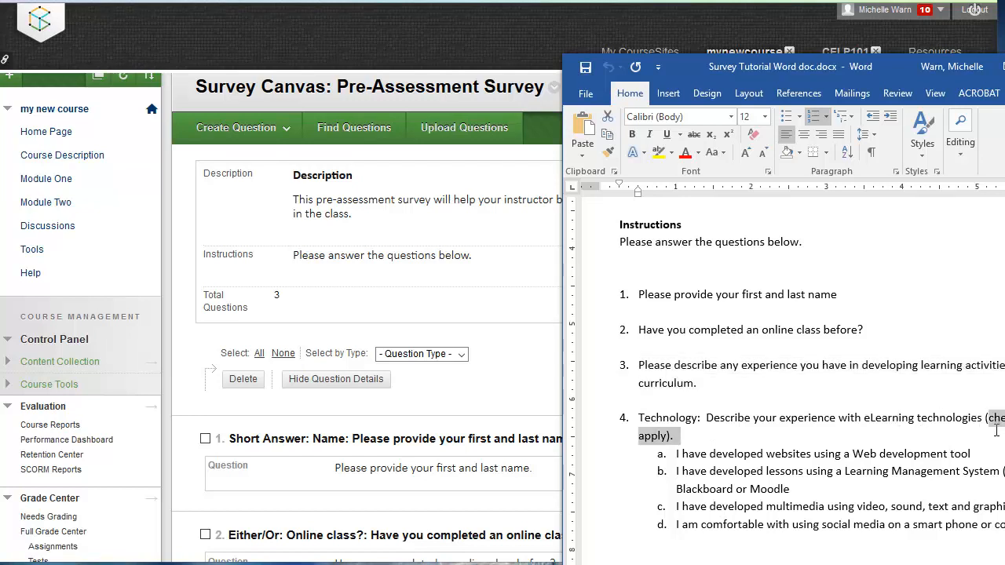
left_click(681, 438)
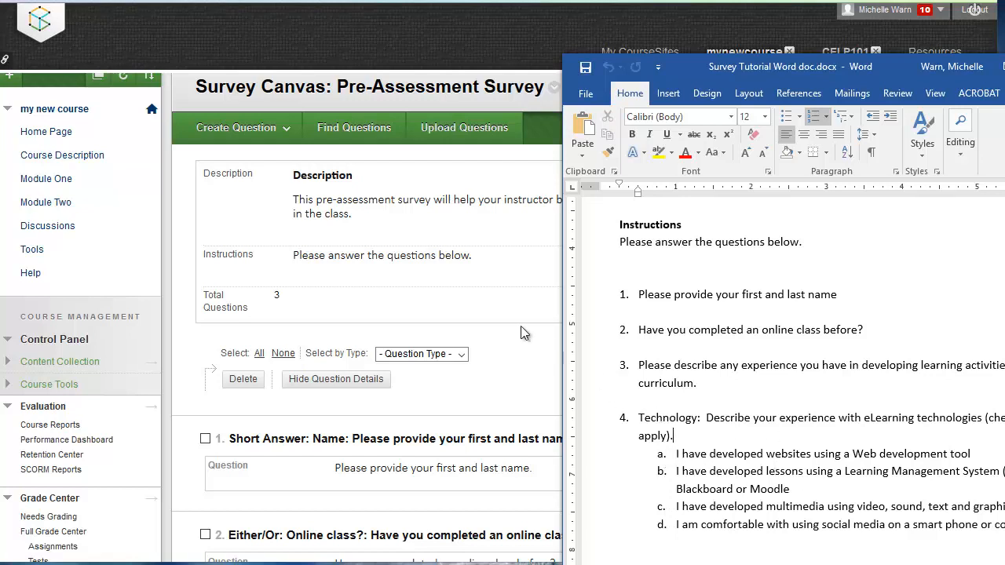
left_click(238, 128)
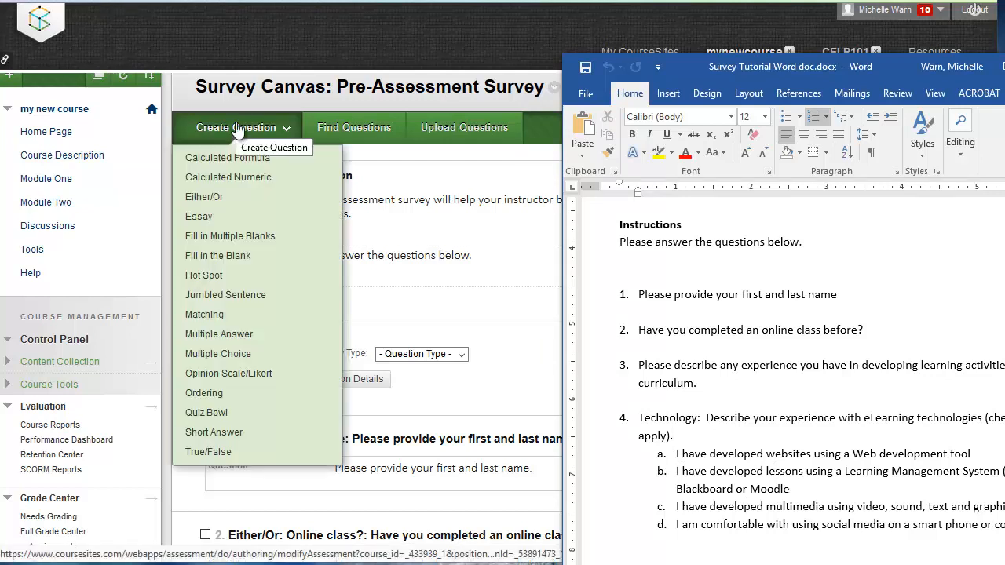
left_click(209, 335)
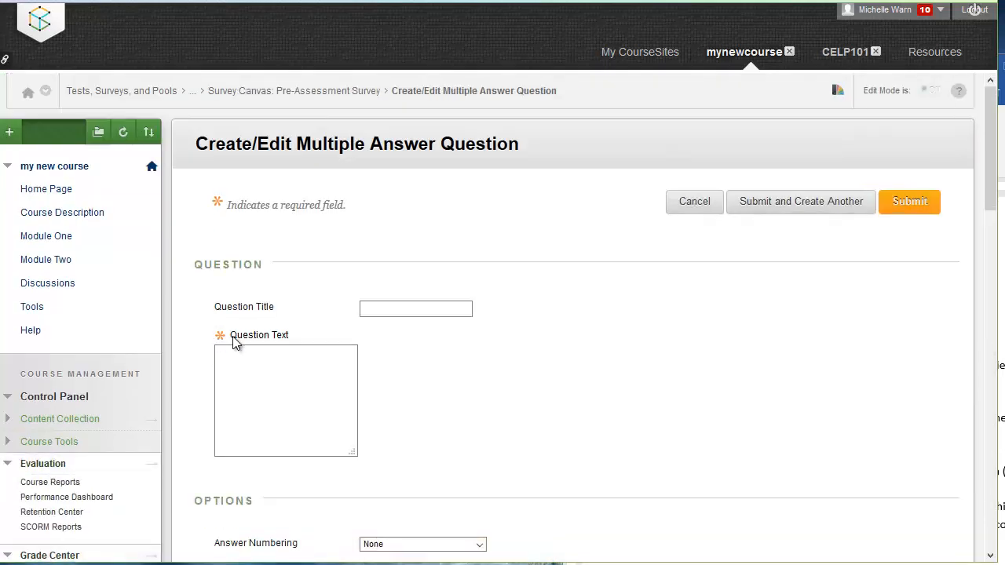
left_click(381, 307)
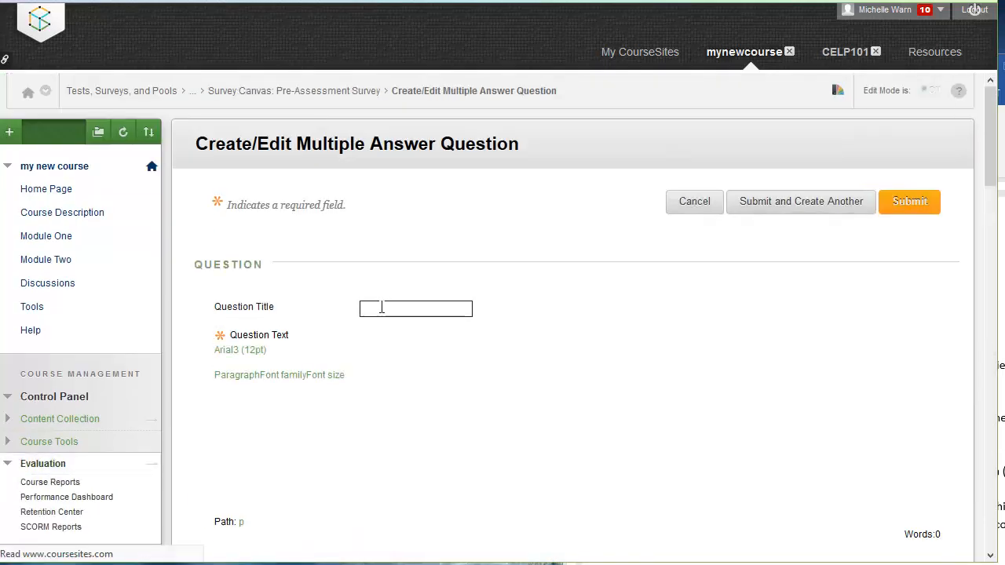
left_click(381, 307)
type("technology")
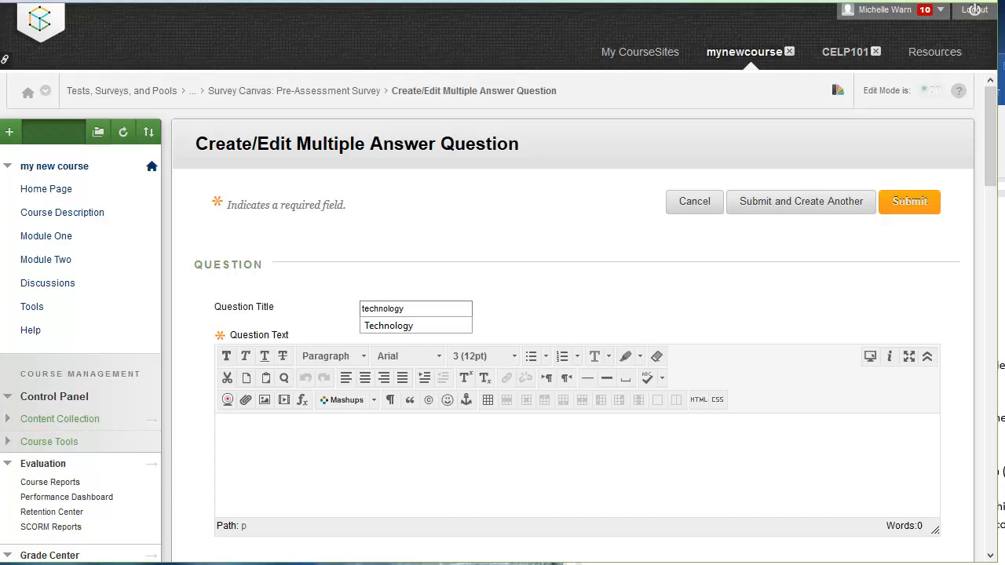
Step: Try to copy the fourth question about eLearning technologies from the Word document into the question text
key("alt+Tab")
left_click_drag(687, 442, 651, 426)
key("ctrl+c")
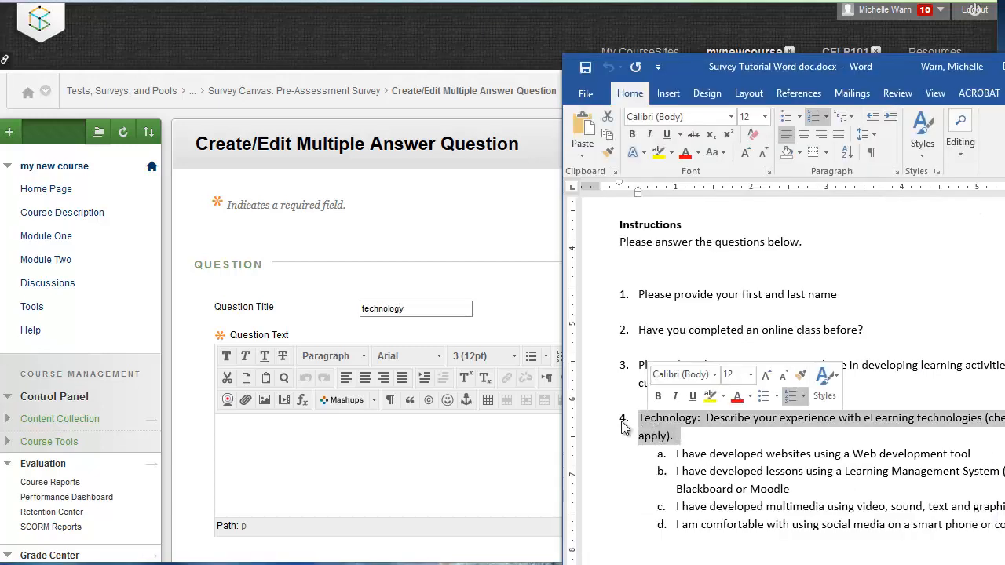
left_click(447, 463)
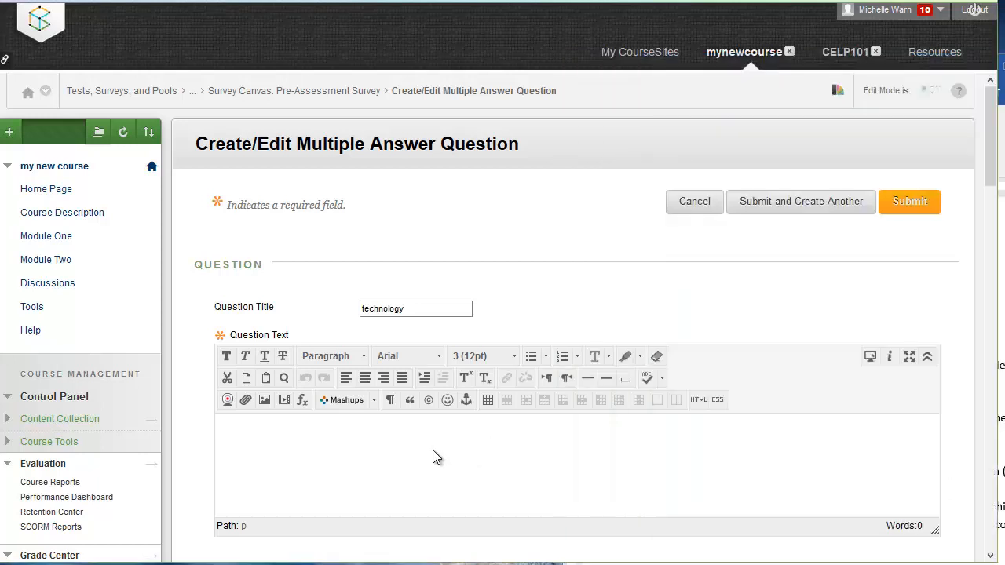
type("Please describe any experience you have in developing learning activities, training or curriculum.")
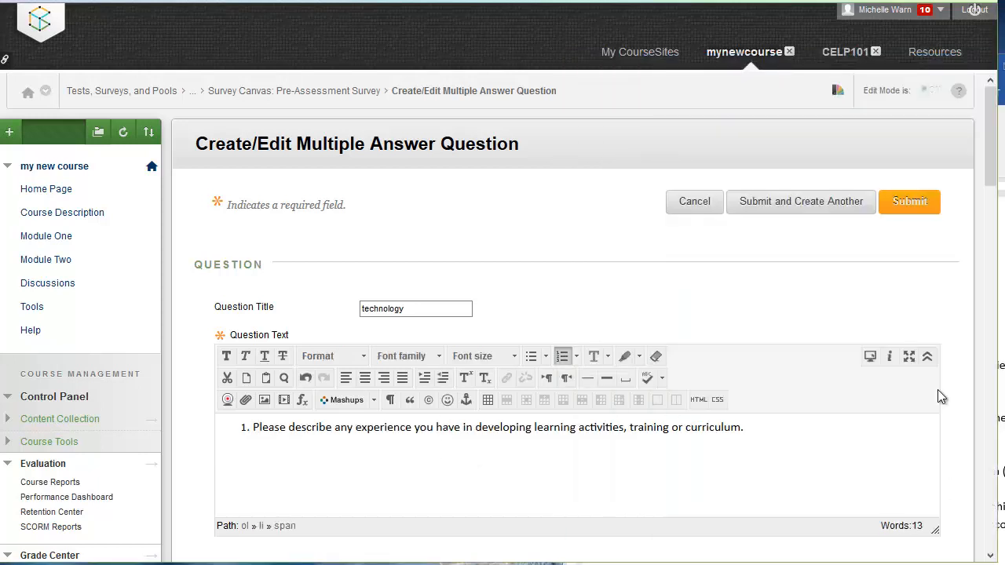
Step: Replace the question text with "Technology: Describe your experience with eLearning technologies (check all that apply)." copied from Word, and remove its list numbering
key("alt+Tab")
right_click(655, 437)
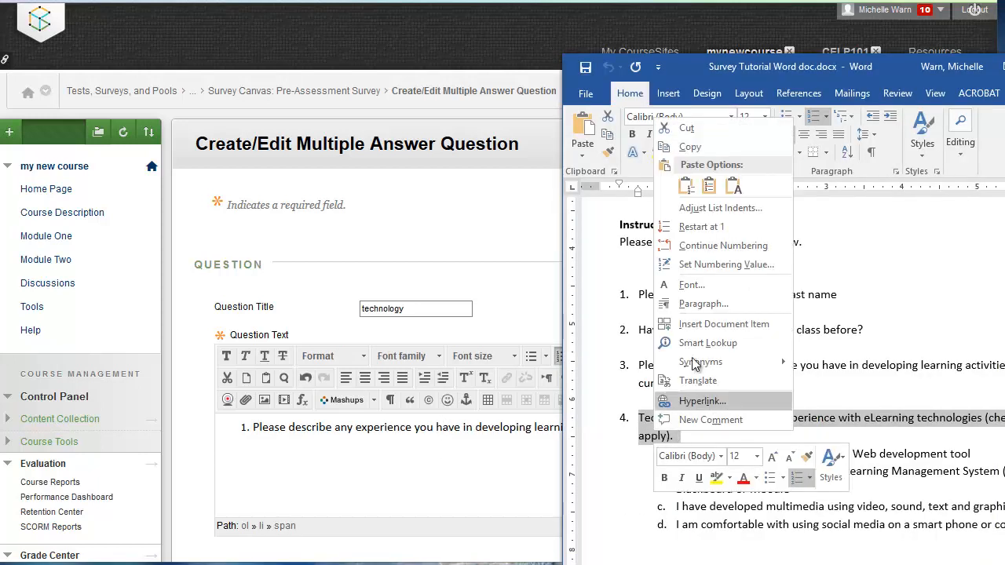
left_click(679, 142)
left_click(337, 465)
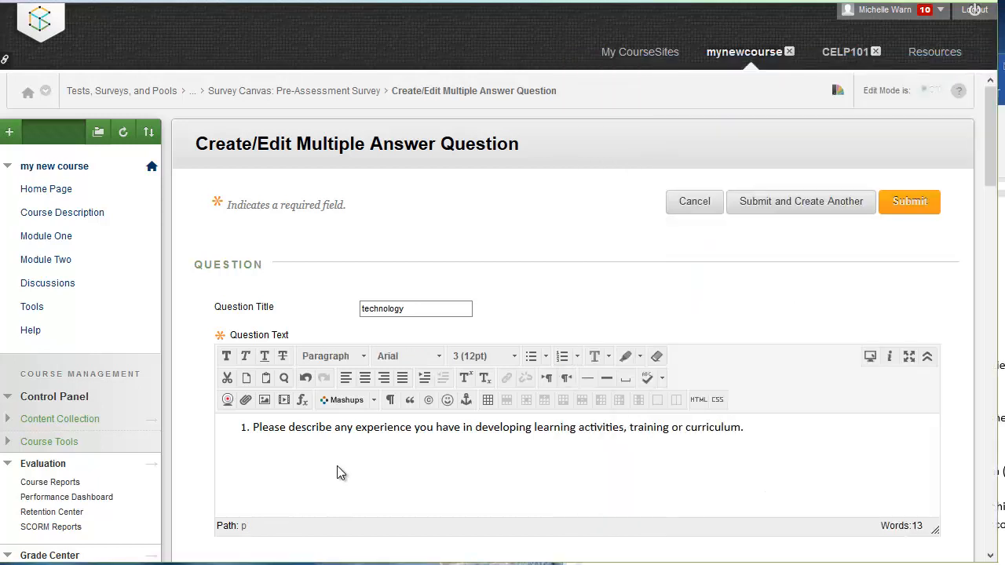
key("ctrl+a")
key("ctrl+v")
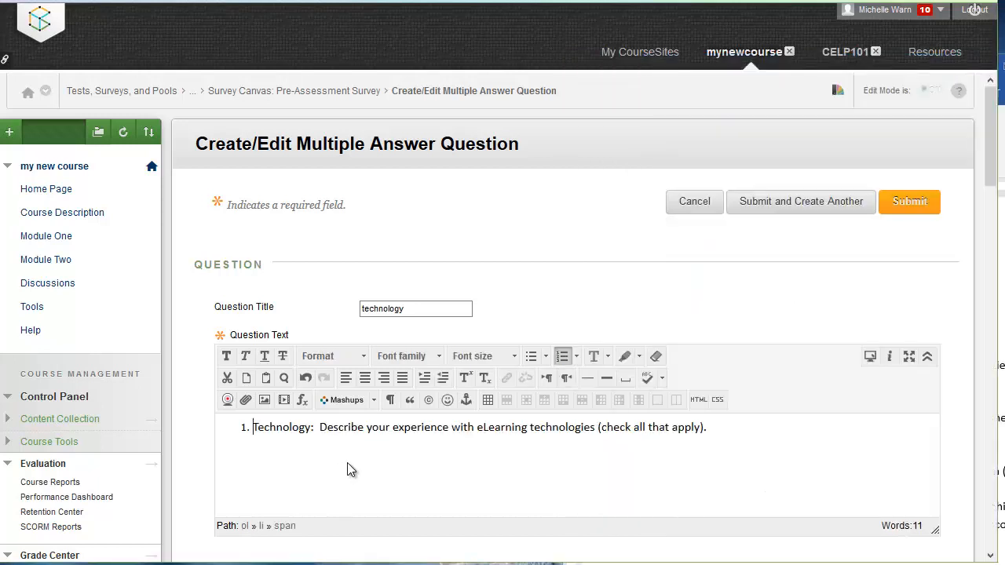
left_click(562, 356)
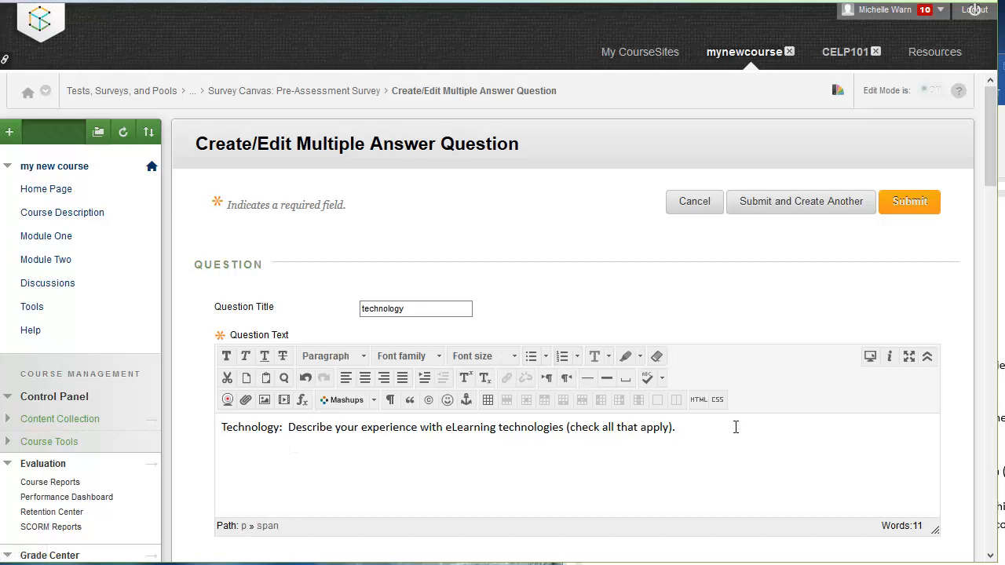
Step: Check the answer choices for the fourth question in Word and set the number of answers to 4
scroll(735, 426, "down", 3)
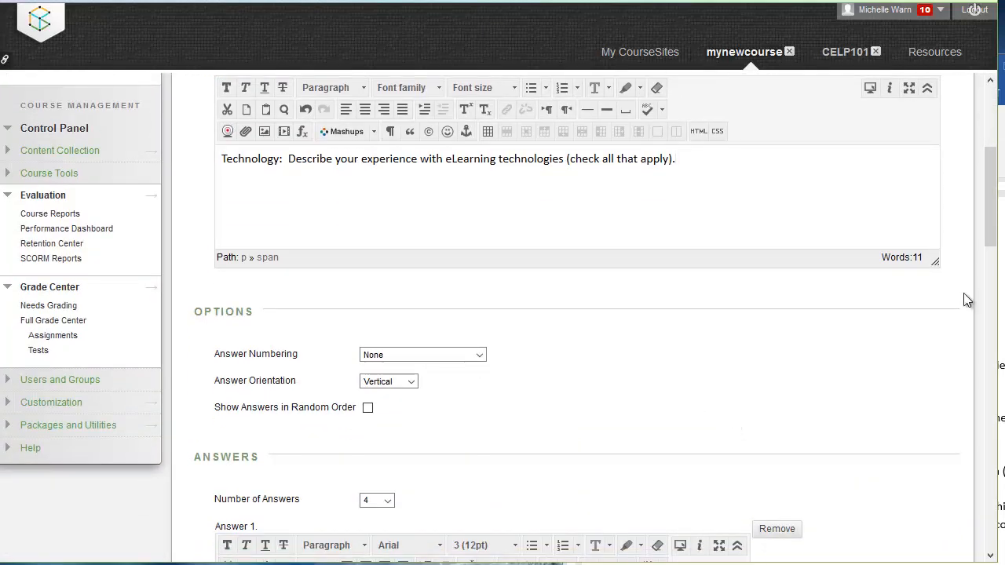
key("alt+Tab")
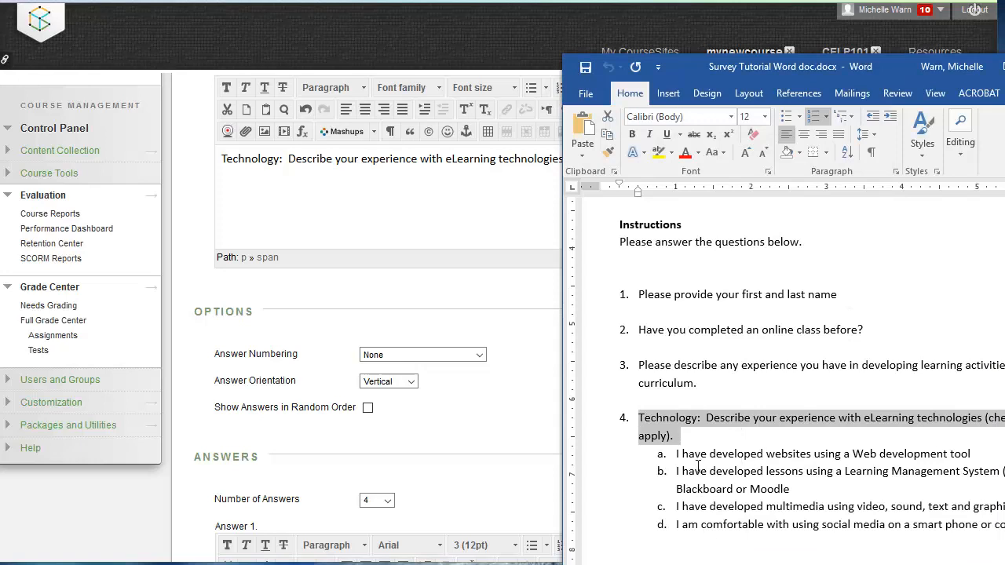
left_click(511, 497)
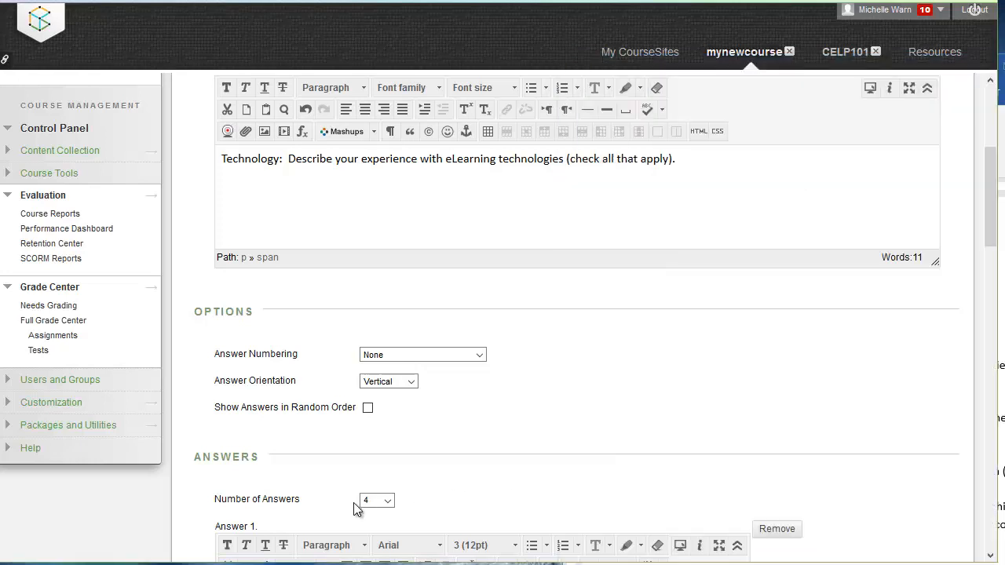
scroll(482, 451, "down", 1)
scroll(482, 452, "down", 2)
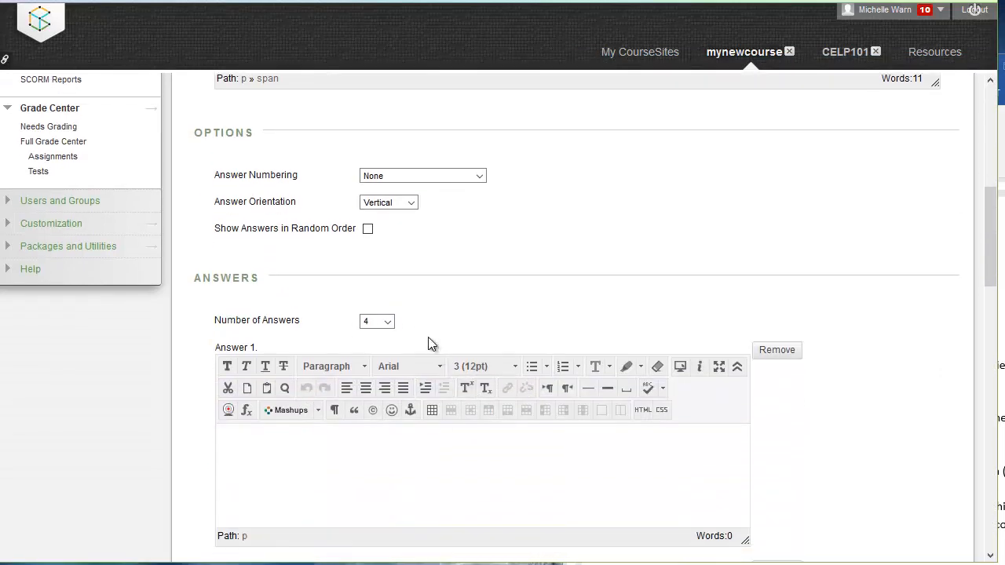
left_click(388, 321)
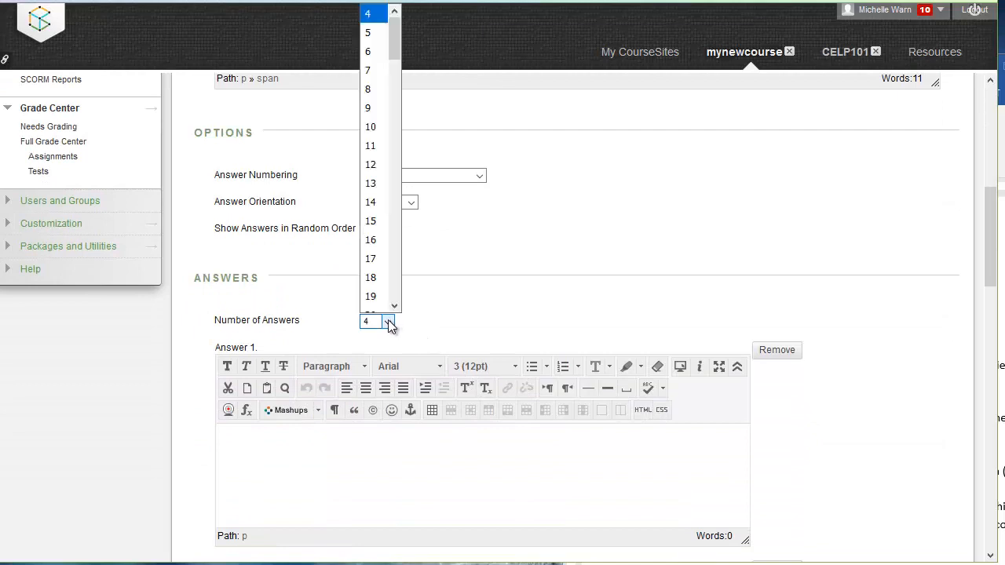
left_click(373, 15)
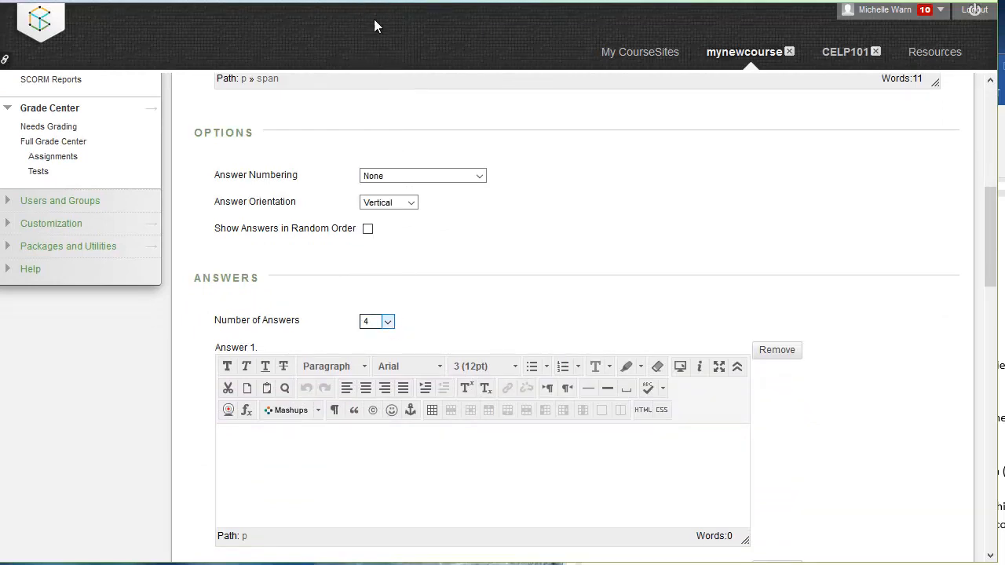
Step: Copy "I have developed websites using a Web development tool" from Word into Answer 1 and remove its list numbering
left_click(362, 457)
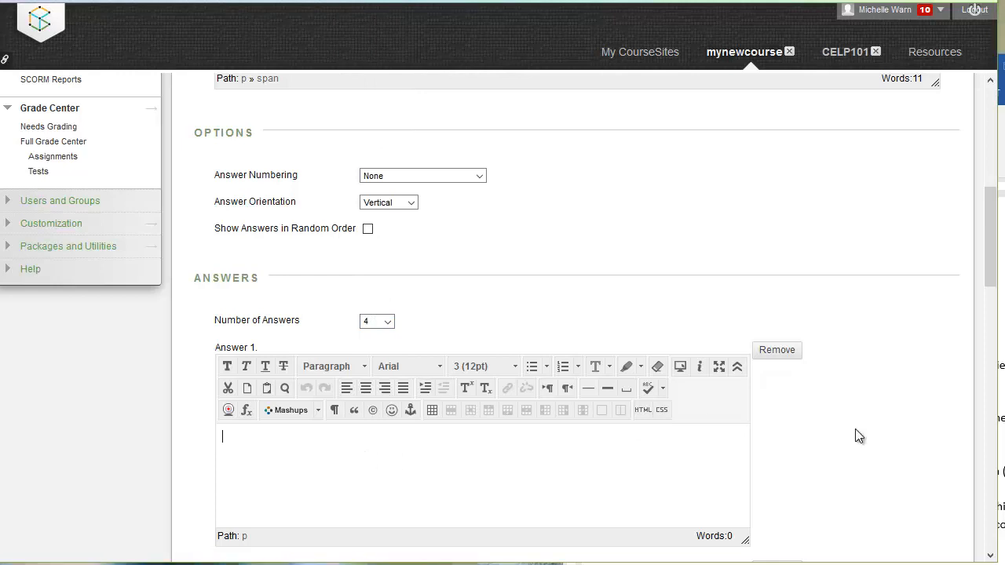
left_click(1002, 333)
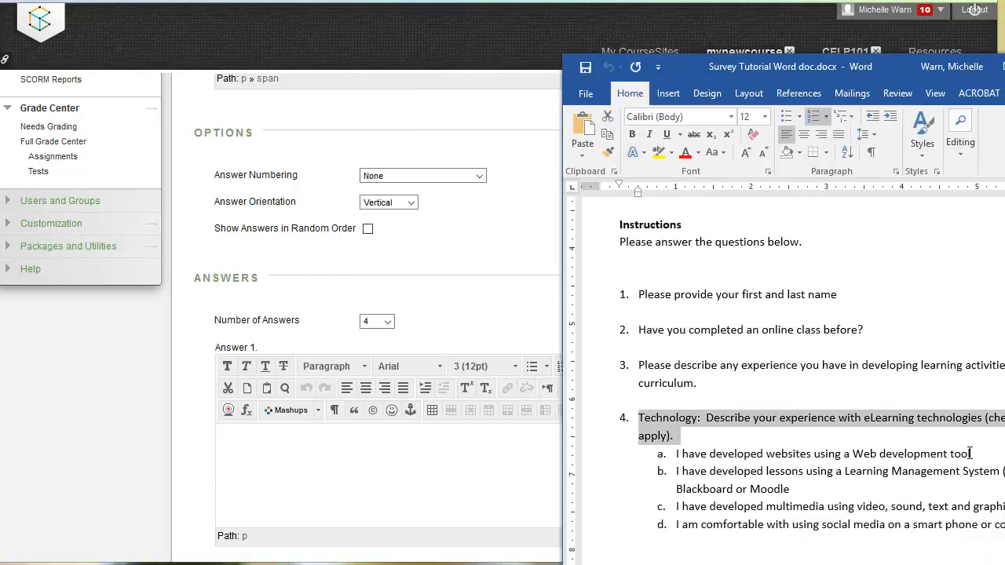
left_click_drag(974, 457, 678, 455)
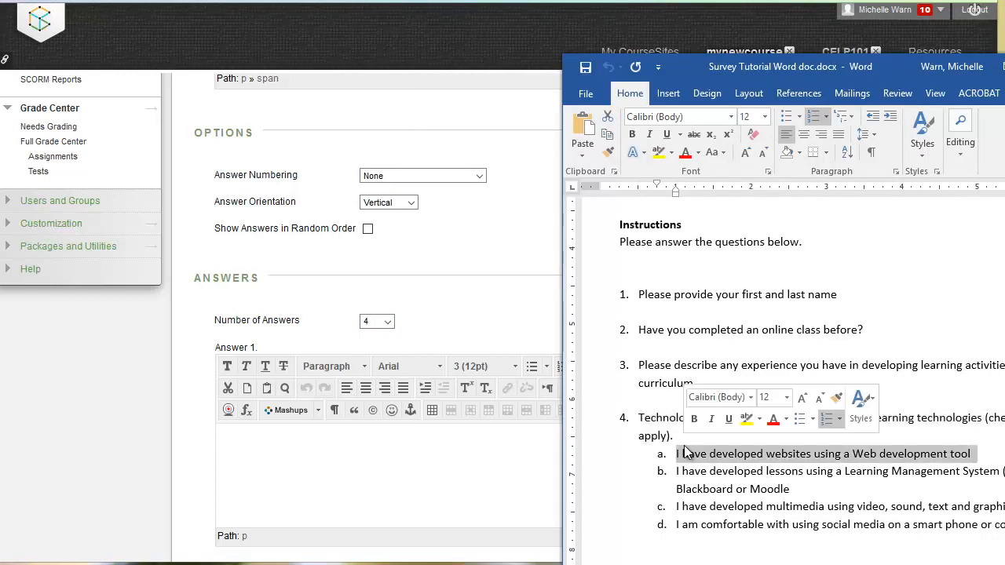
key("ctrl+c")
left_click(484, 463)
key("ctrl+v")
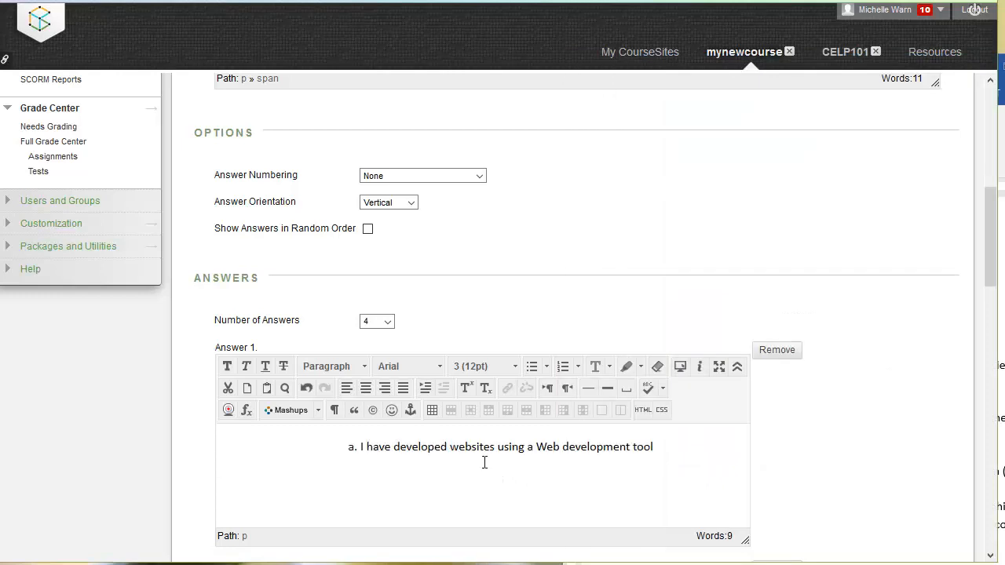
left_click(496, 445)
left_click(564, 366)
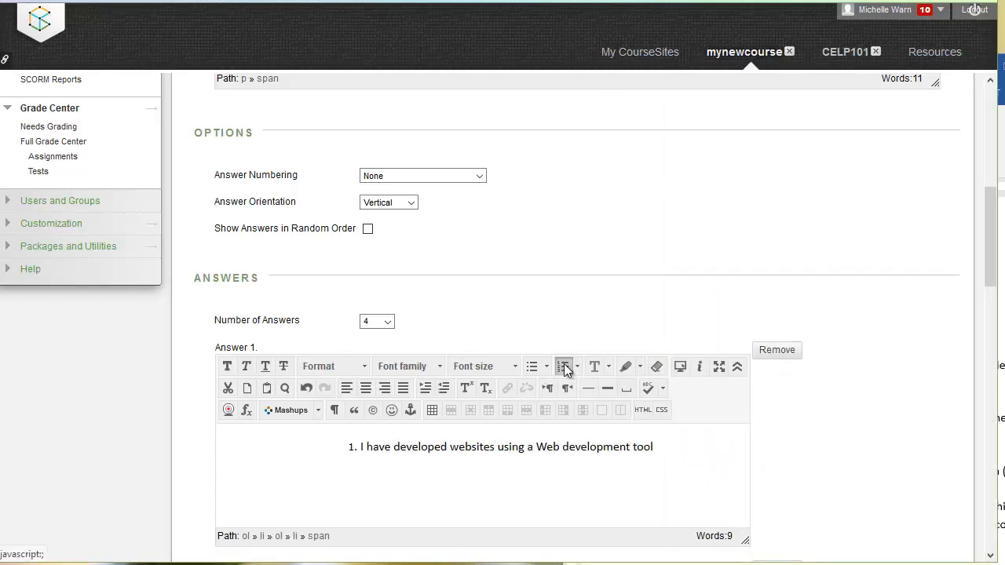
left_click(564, 366)
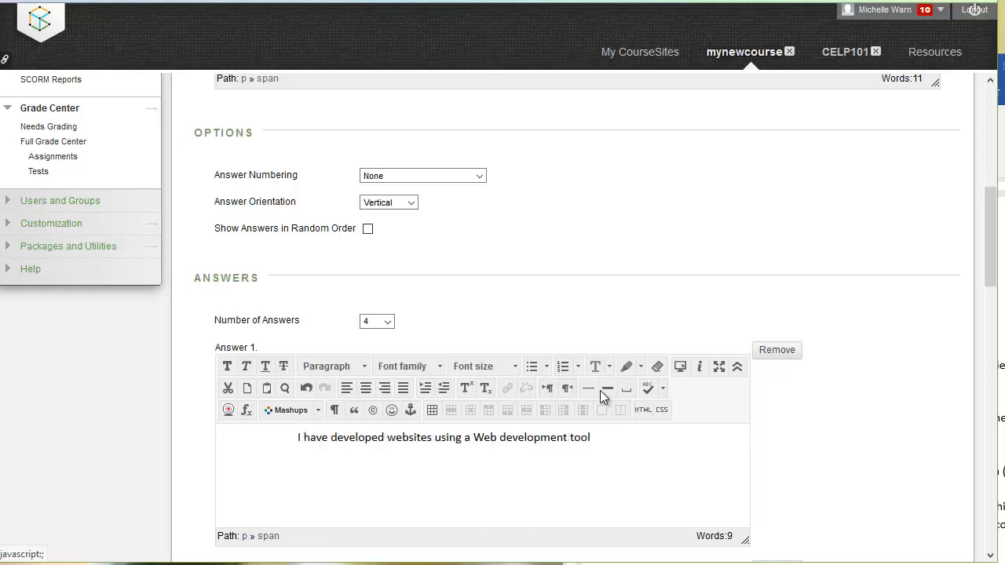
left_click(568, 388)
left_click(567, 388)
Step: Copy the second choice, about developing lessons using a Learning Management System, from Word into Answer 2 and remove its list numbering
left_click(1002, 442)
left_click_drag(802, 490, 684, 475)
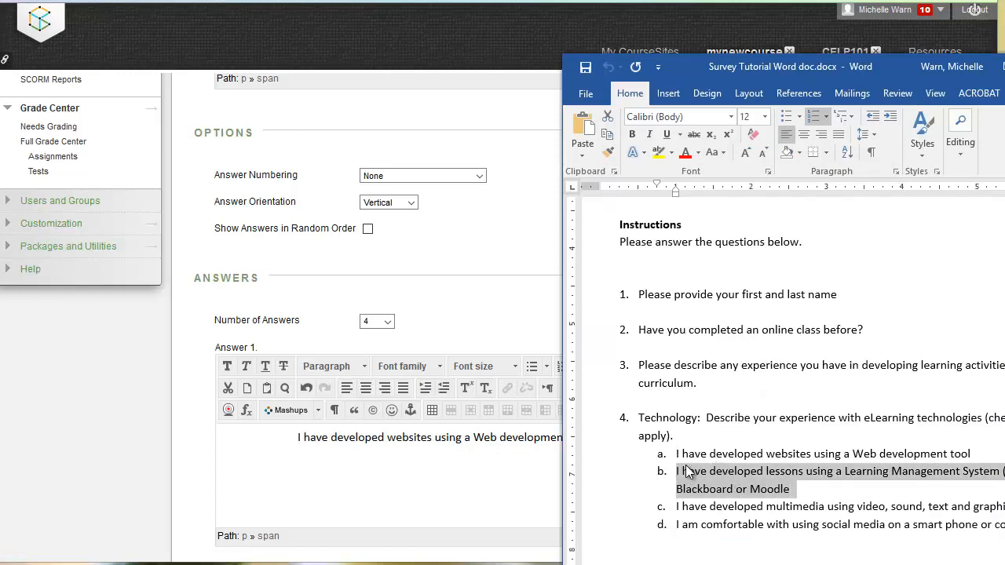
left_click(279, 457)
scroll(296, 462, "down", 2)
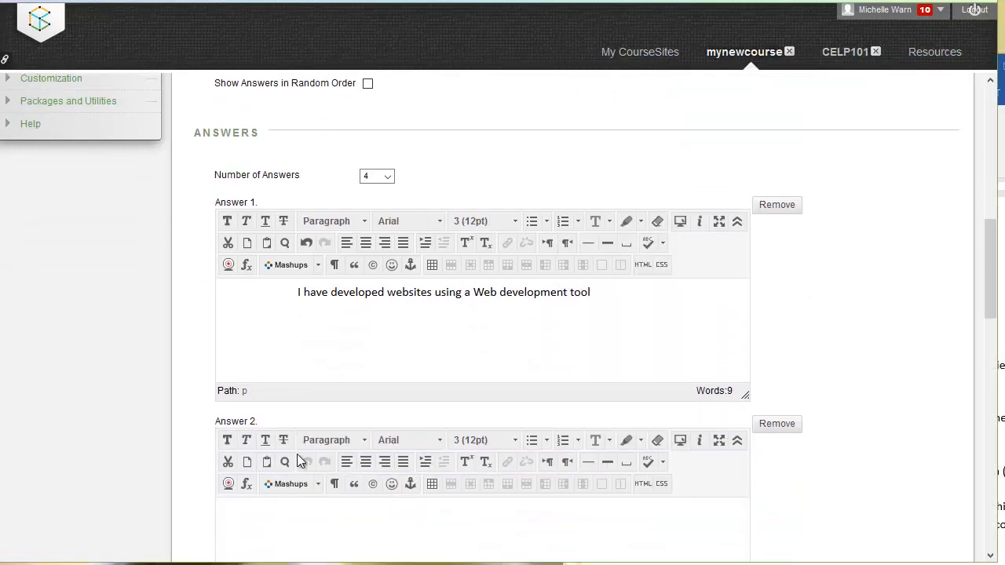
scroll(302, 448, "down", 2)
key("ctrl+v")
left_click_drag(415, 412, 421, 412)
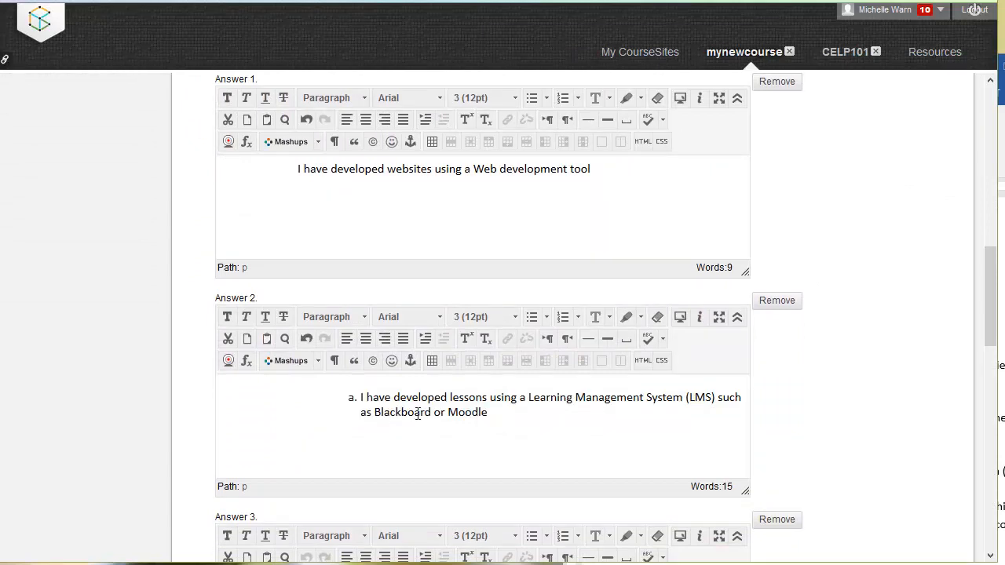
left_click(563, 317)
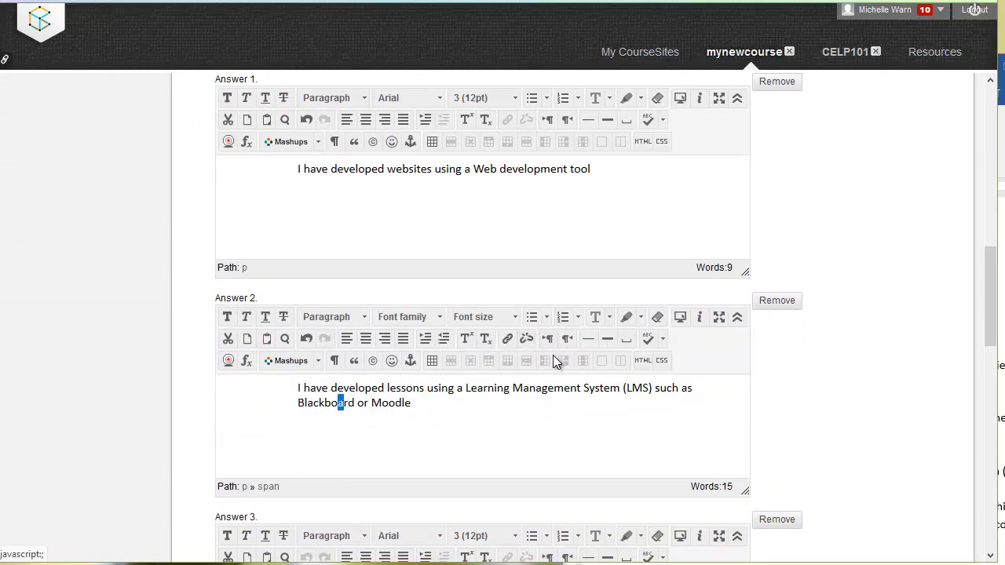
left_click(288, 386)
left_click(567, 336)
left_click(567, 335)
left_click(556, 390)
Step: Check the remaining answer choices, submit the "technology" question, and look over all the questions on the survey canvas
key("alt+Tab")
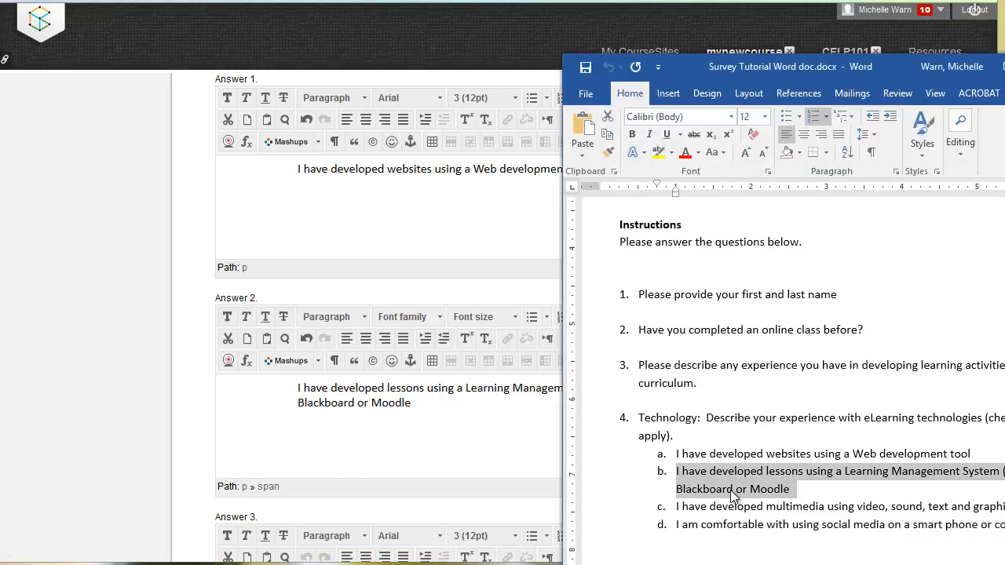
scroll(398, 399, "down", 3)
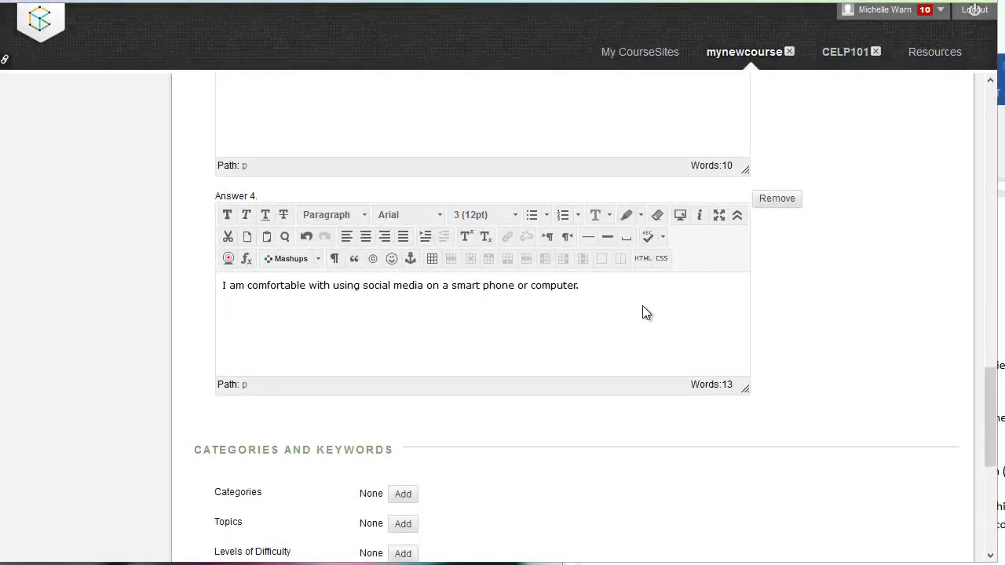
scroll(642, 305, "down", 6)
left_click(923, 530)
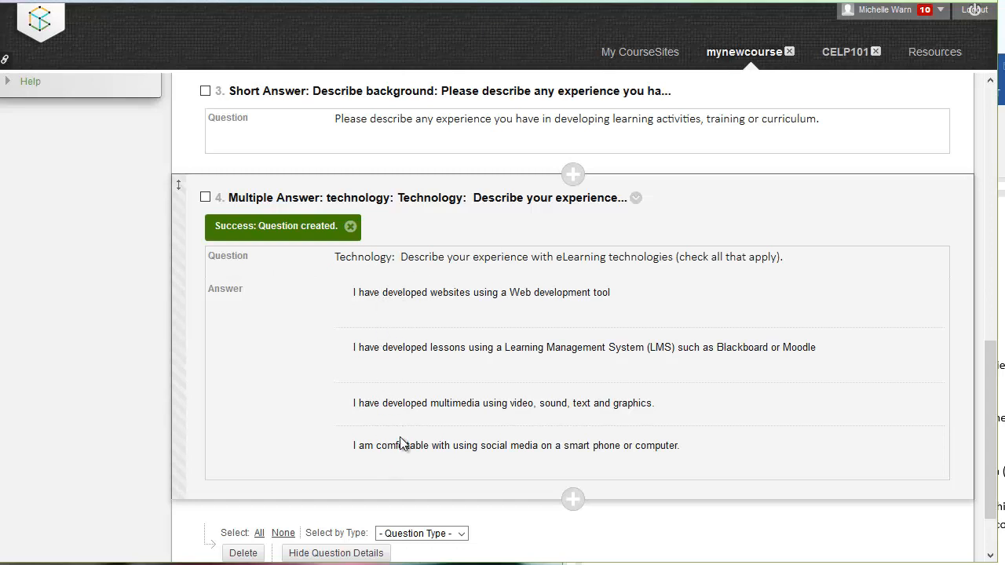
scroll(399, 444, "up", 1)
scroll(400, 440, "down", 2)
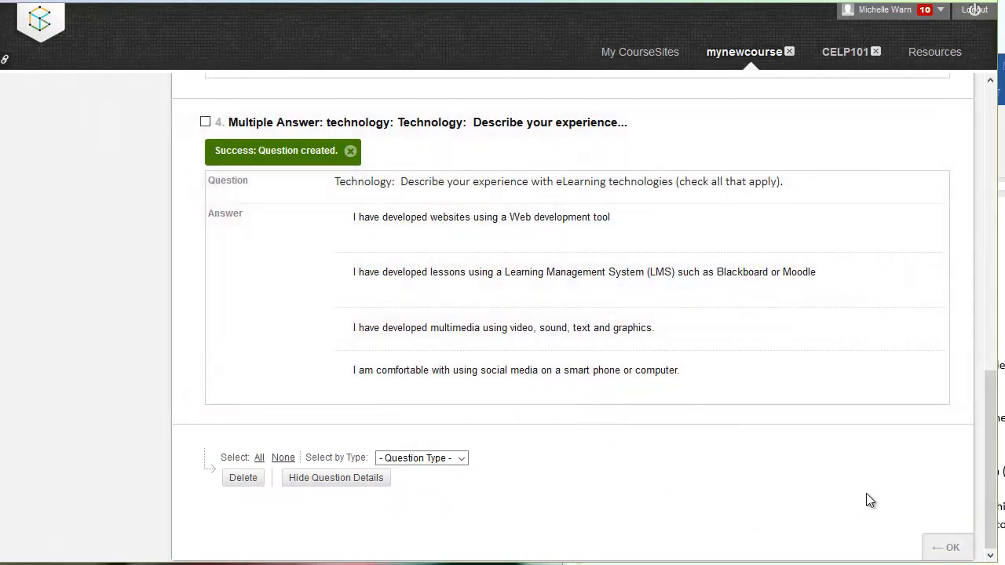
scroll(718, 351, "up", 8)
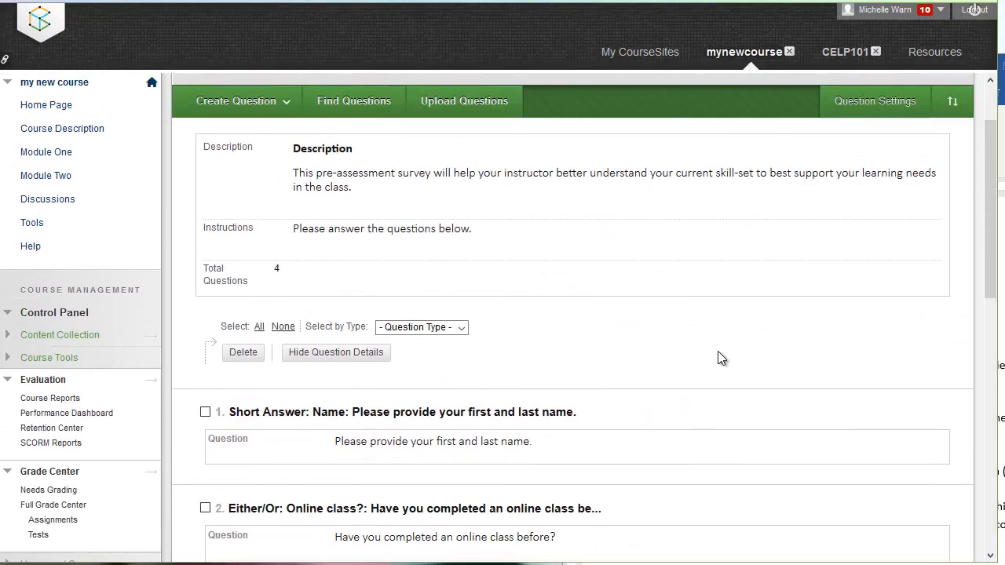
scroll(717, 351, "down", 9)
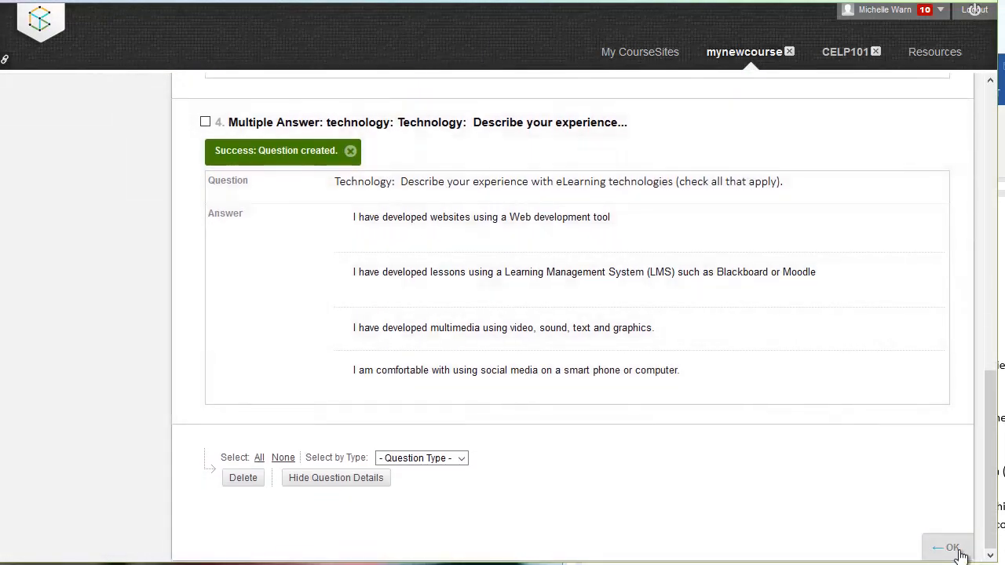
Step: Close the finished survey canvas and add the existing Pre-Assessment Survey to Module One
left_click(953, 549)
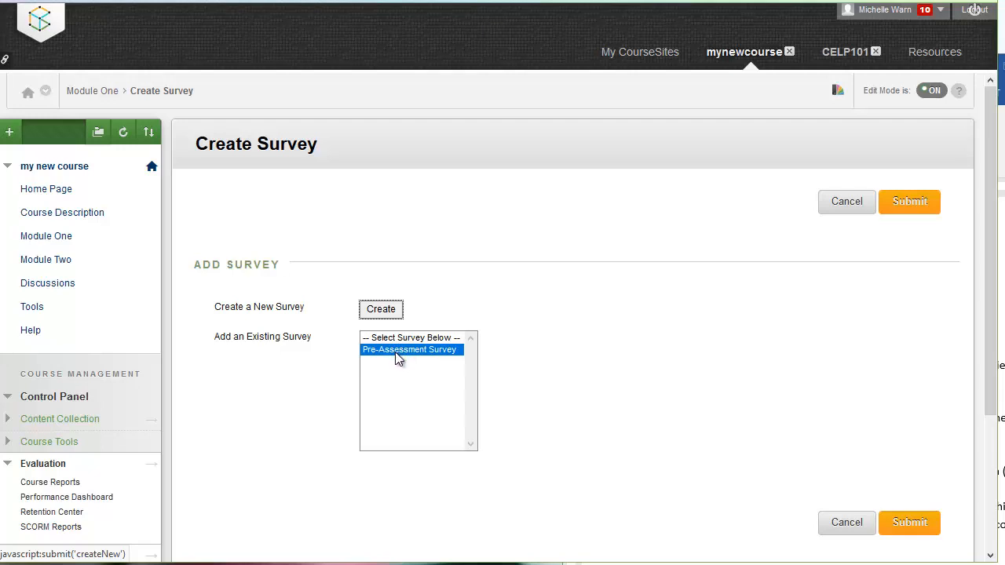
left_click(394, 373)
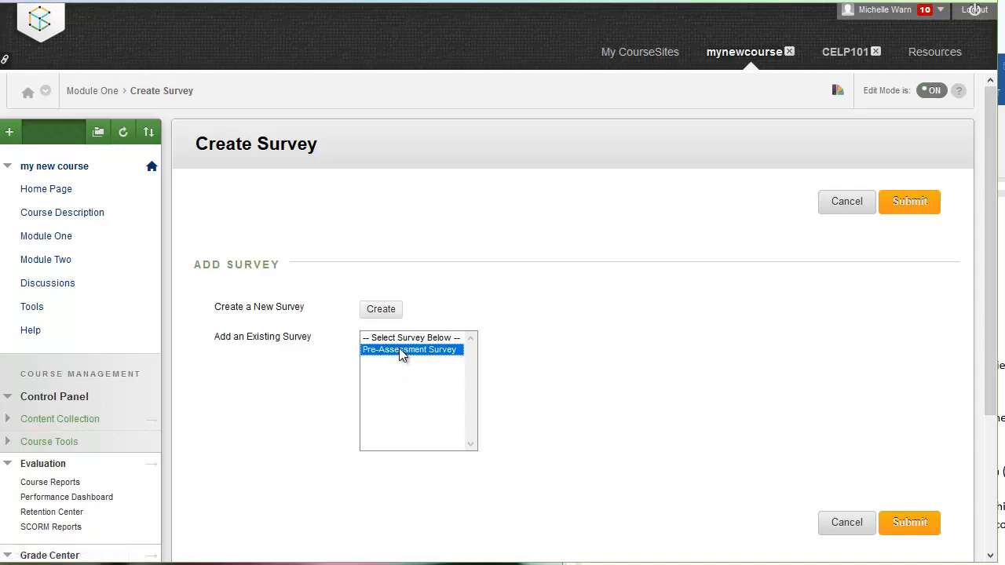
left_click(914, 523)
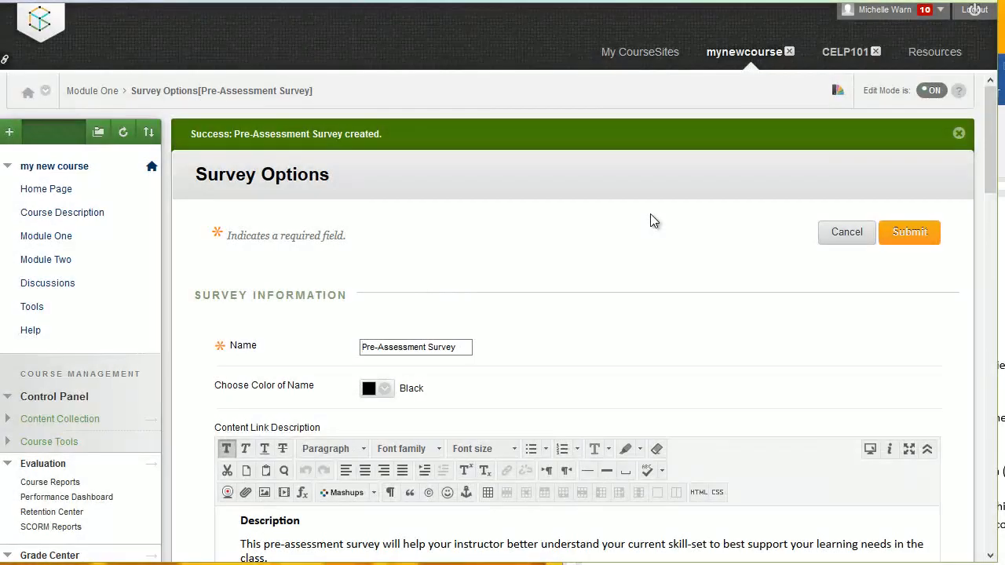
Step: Set the Pre-Assessment Survey to show both its description and its instructions to students before they begin
scroll(650, 213, "down", 1)
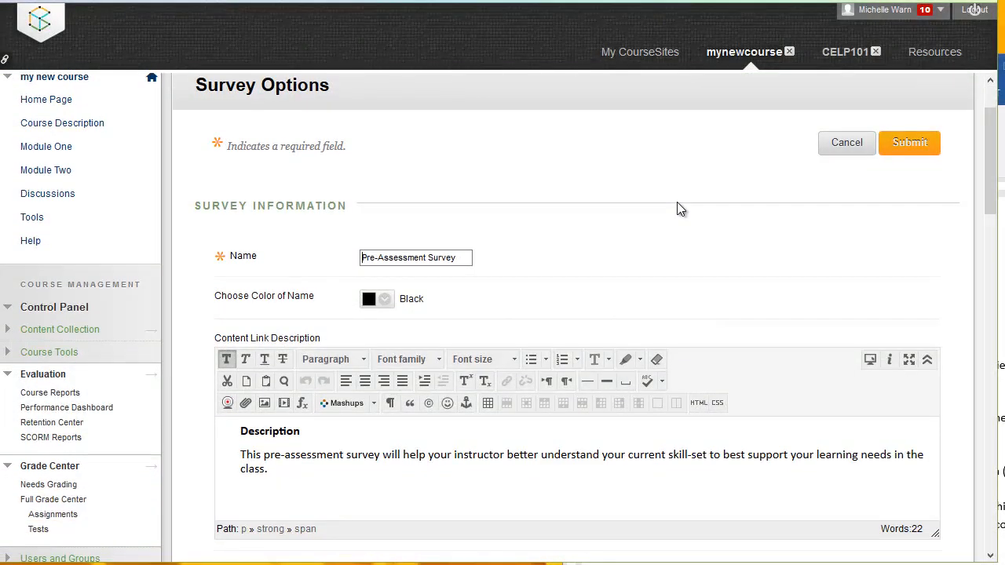
scroll(677, 202, "down", 2)
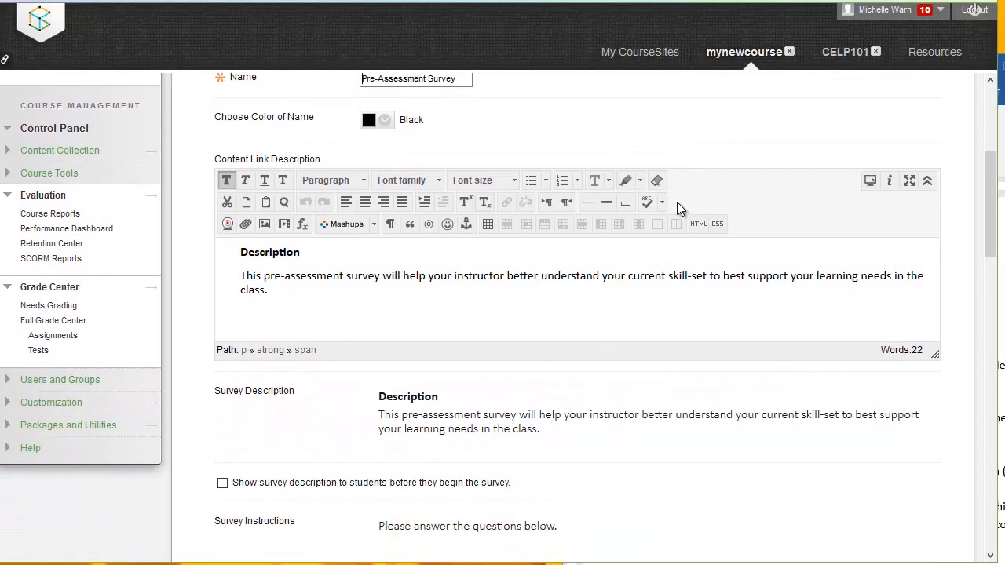
scroll(677, 202, "down", 1)
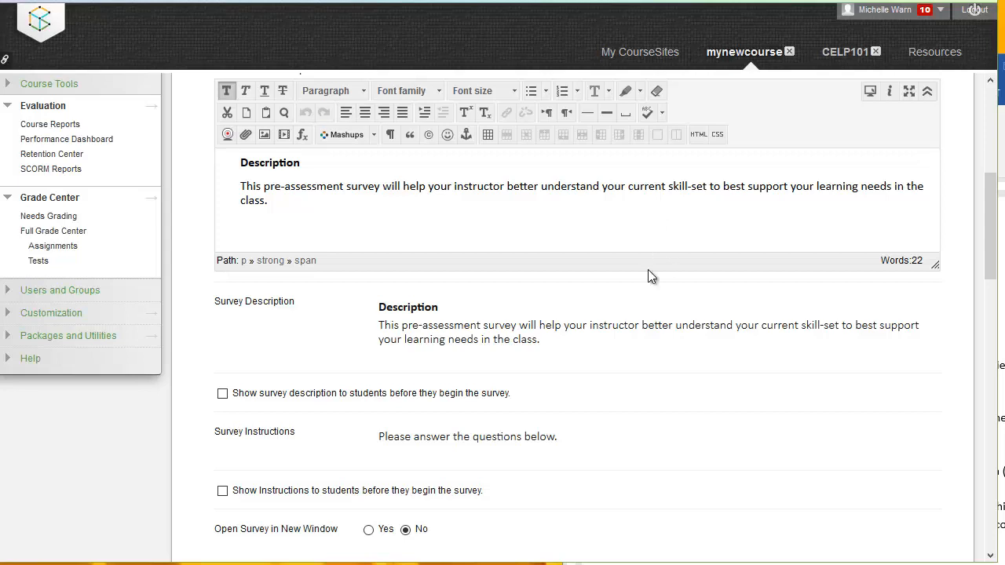
scroll(637, 294, "up", 3)
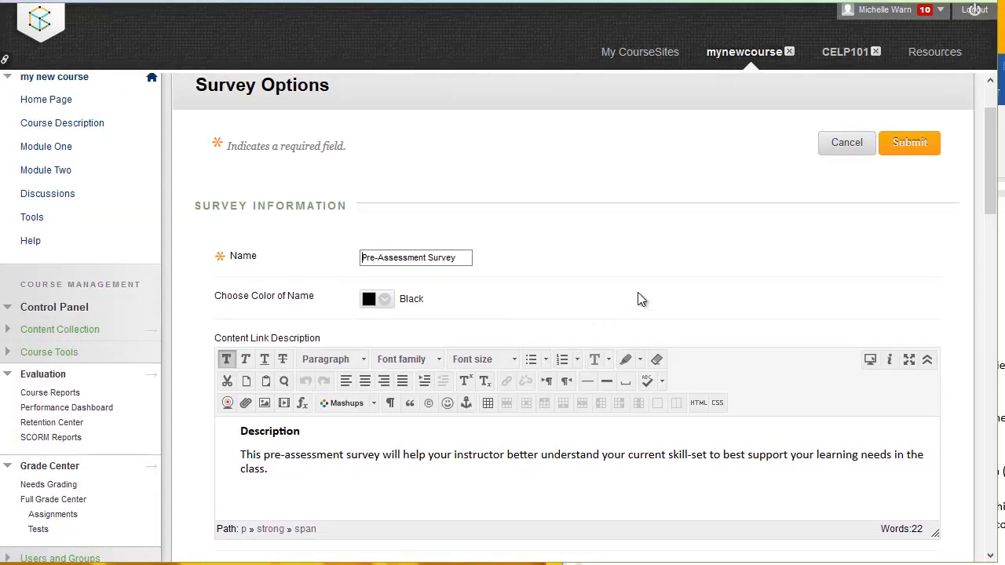
scroll(639, 298, "down", 4)
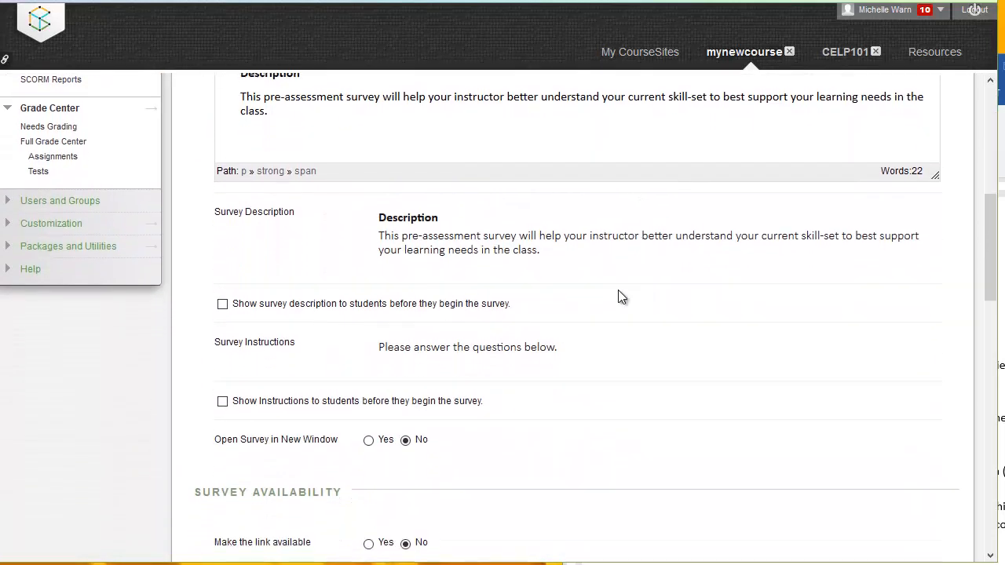
left_click(223, 304)
Step: Make the survey link available, with unlimited multiple attempts allowed and Force Completion turned on
scroll(642, 327, "down", 2)
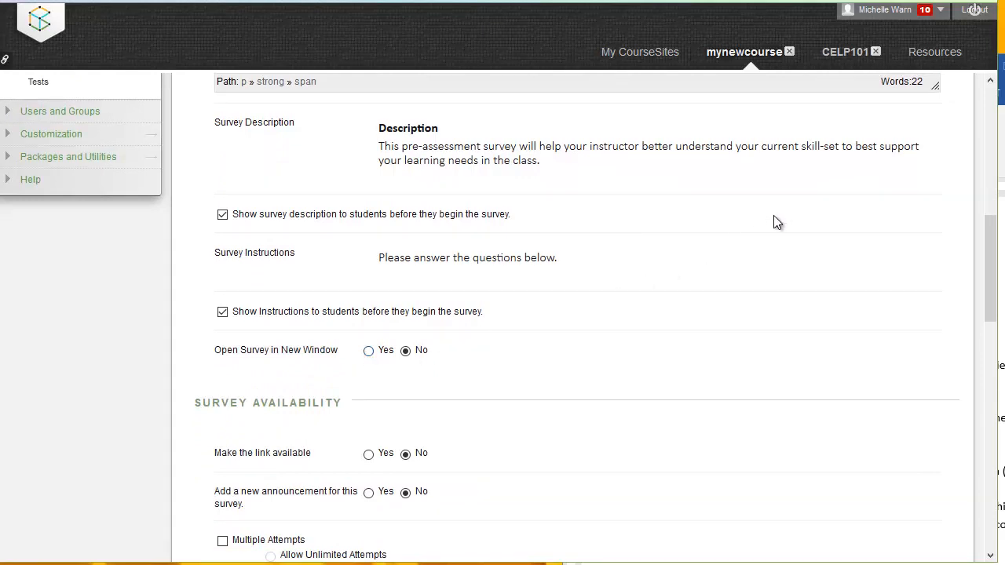
scroll(773, 222, "down", 2)
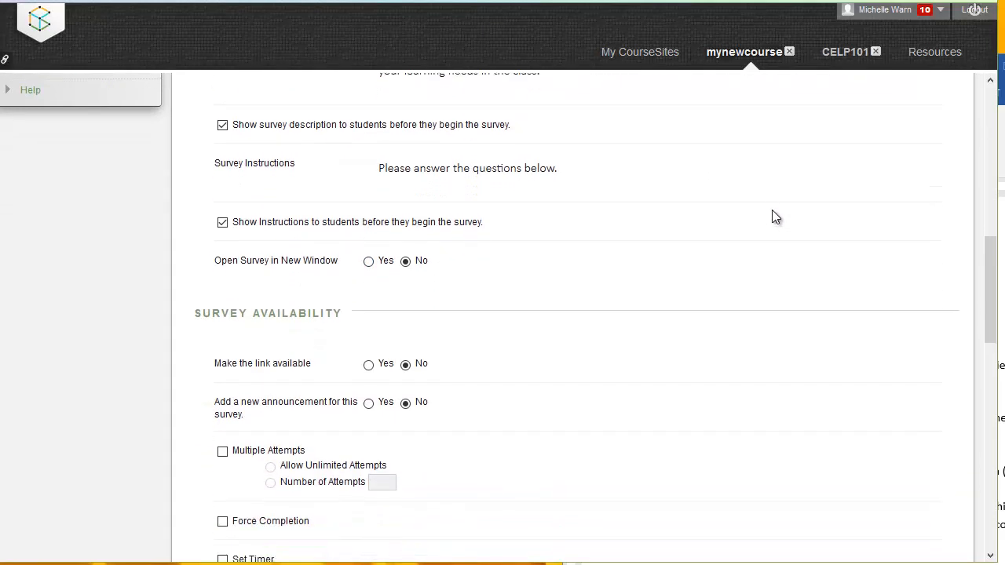
scroll(774, 219, "down", 2)
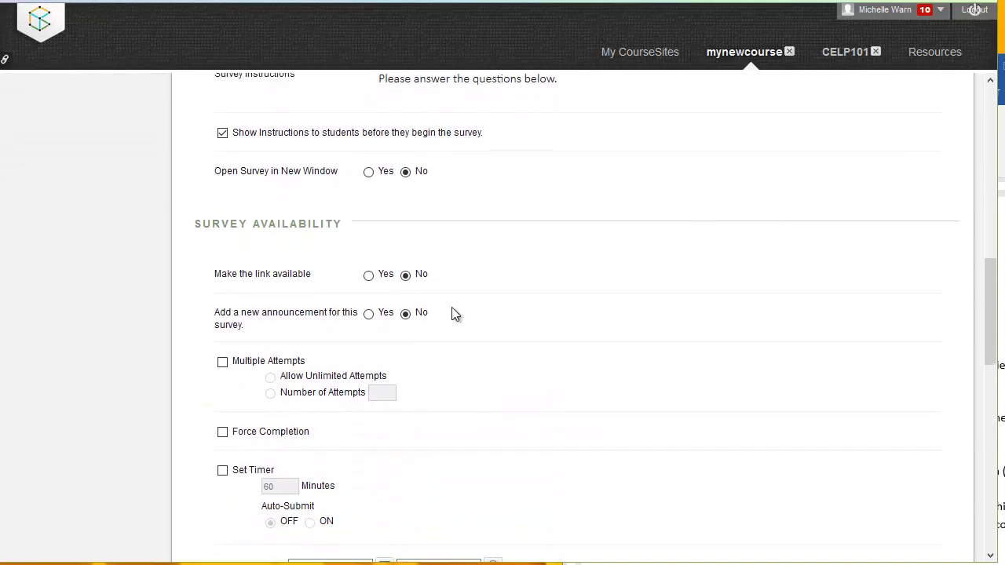
left_click(369, 275)
scroll(306, 318, "down", 2)
left_click(226, 275)
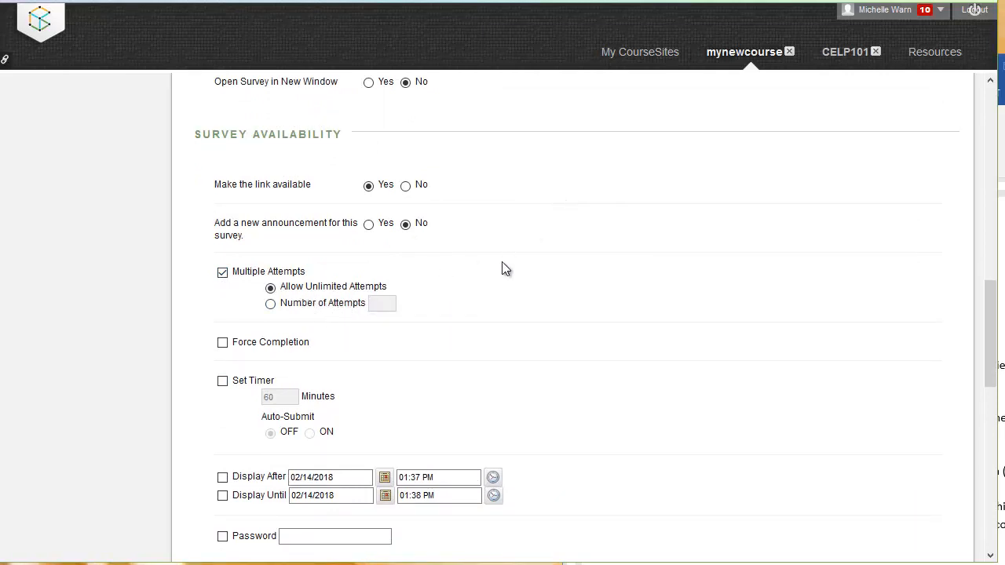
left_click(223, 344)
Step: Show students all answers and their submitted answers after submission, and submit the survey options
scroll(538, 357, "down", 1)
scroll(535, 357, "down", 3)
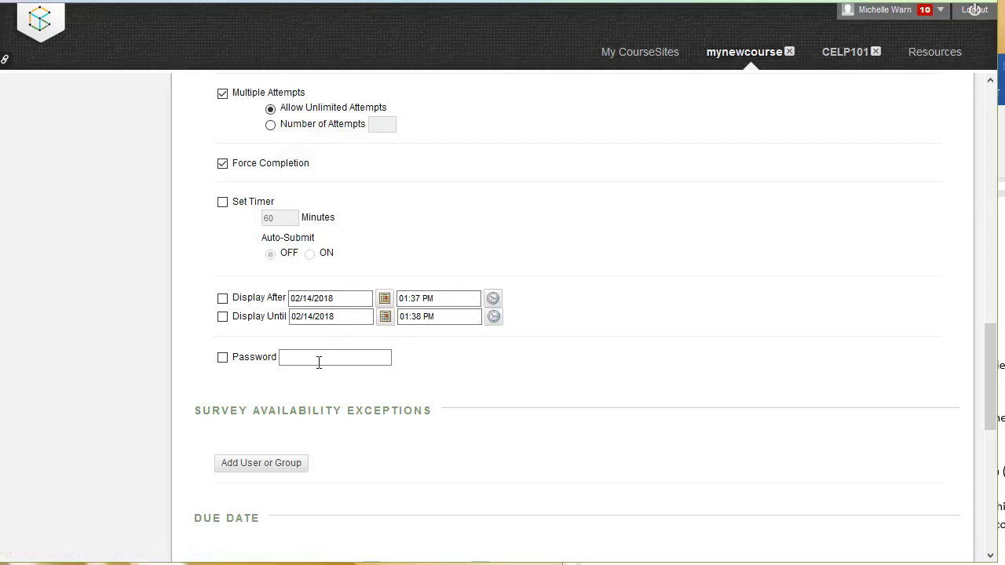
scroll(385, 395, "down", 4)
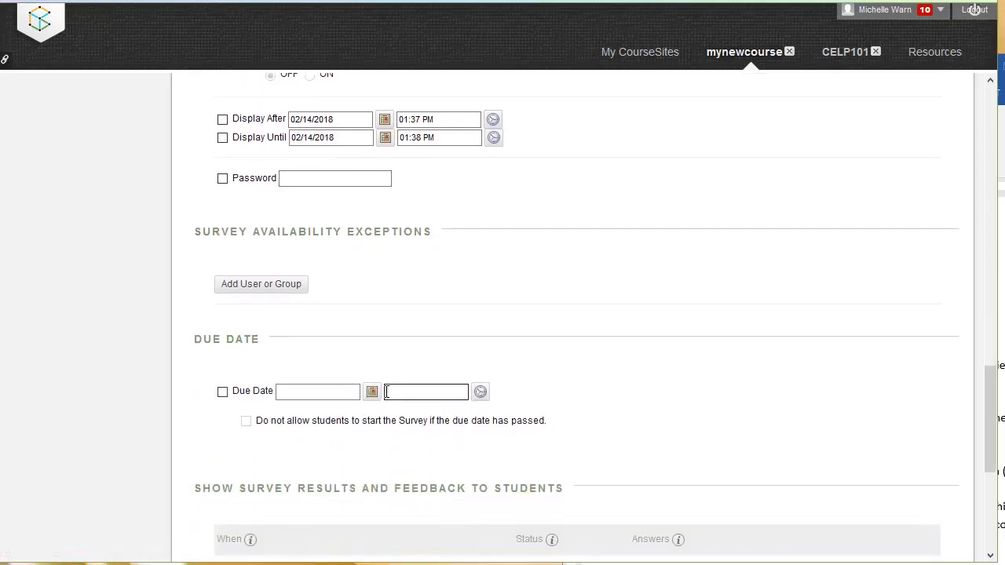
scroll(648, 341, "down", 3)
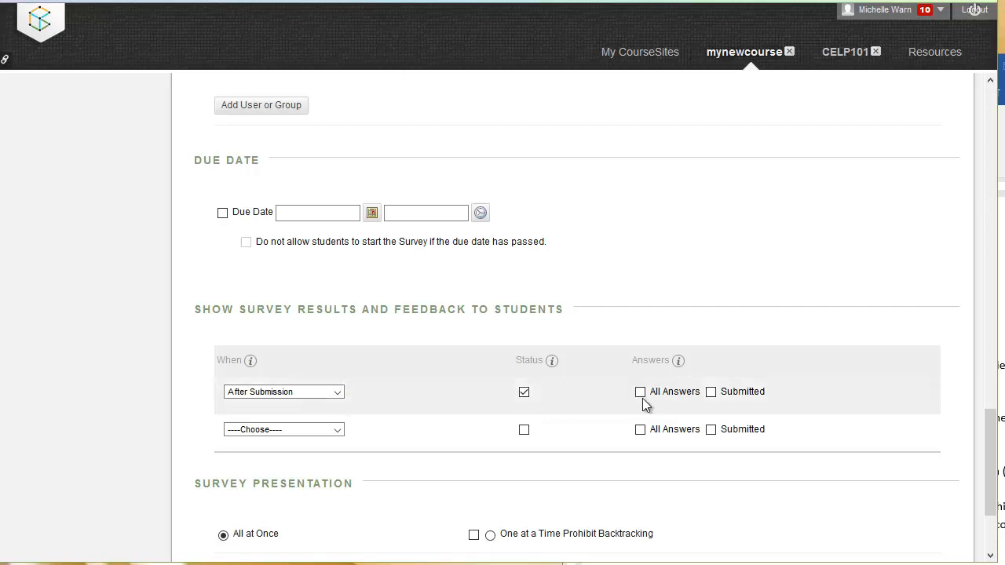
left_click(712, 392)
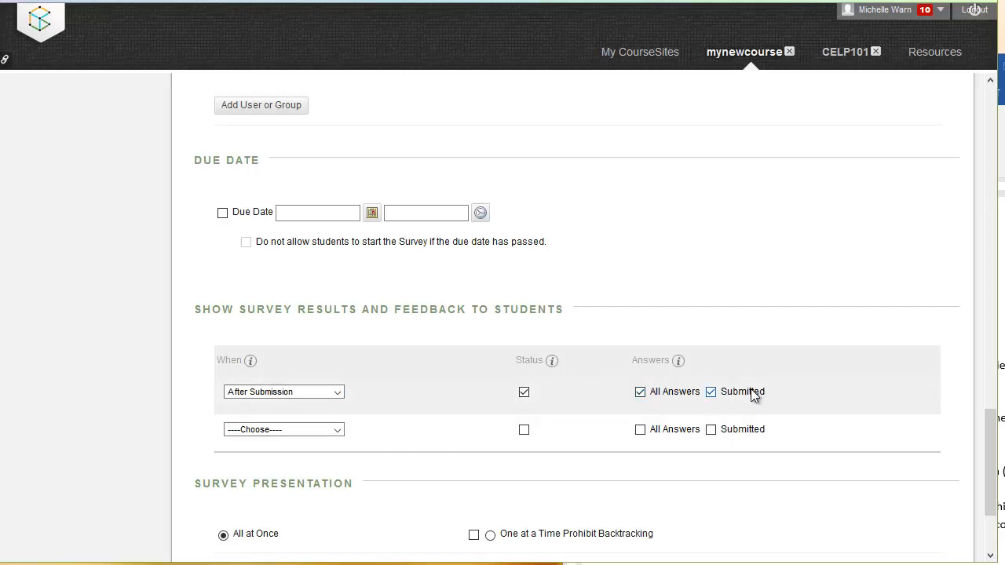
scroll(723, 495, "down", 3)
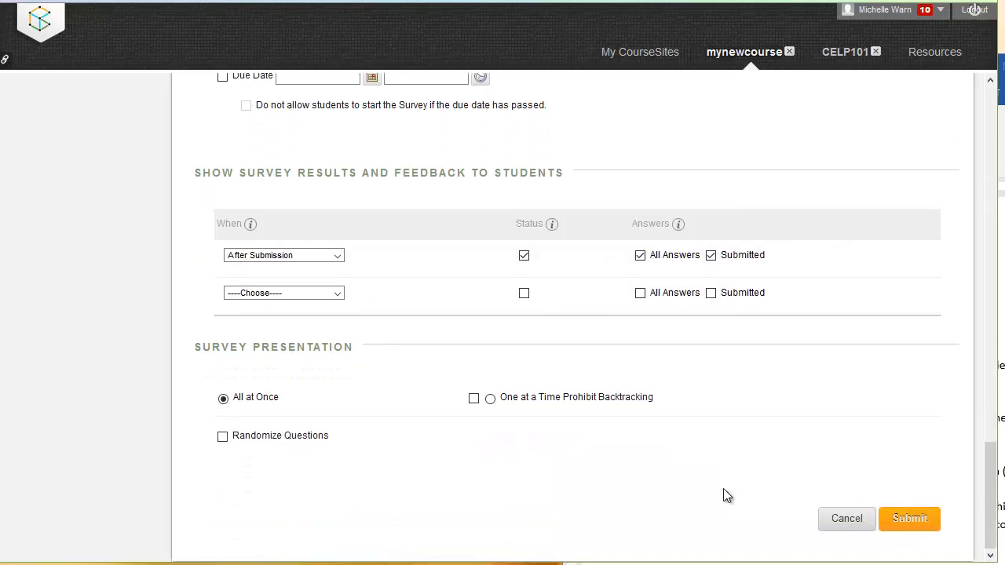
left_click(912, 519)
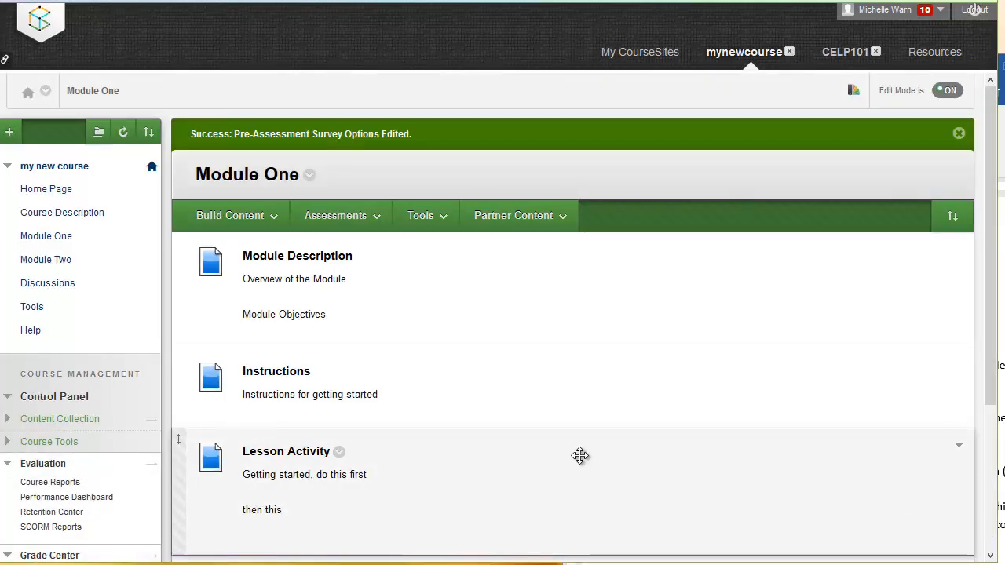
Step: Move the Pre-Assessment Survey between Instructions and Lesson Activity in Module One
scroll(579, 449, "down", 2)
scroll(579, 437, "down", 3)
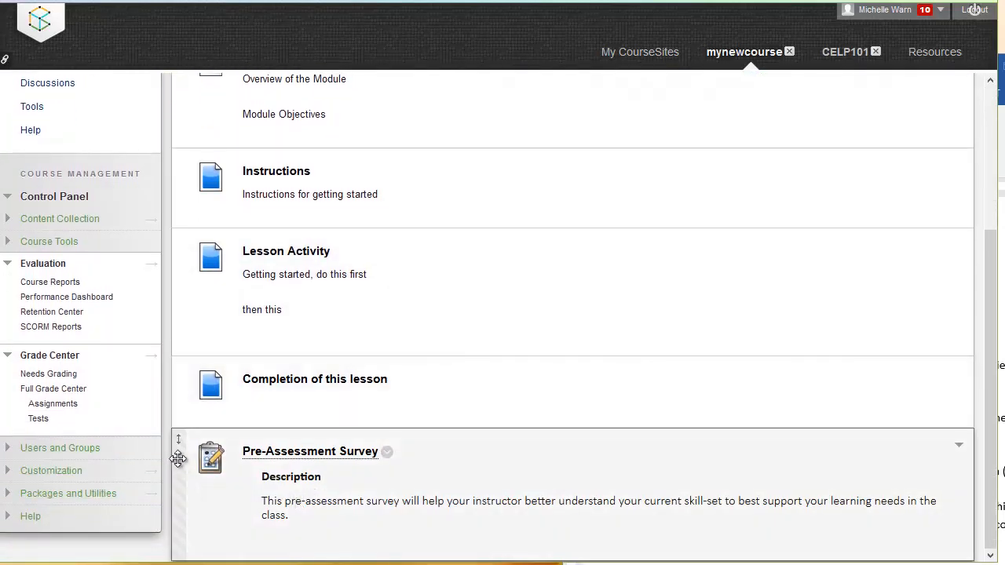
left_click_drag(178, 443, 218, 237)
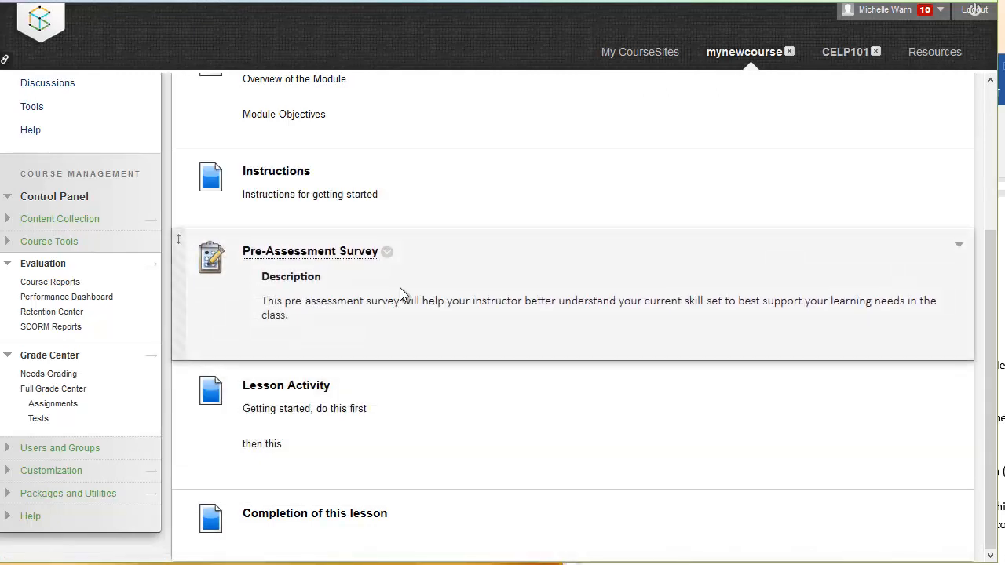
Step: Turn off Edit Mode for Module One and look over the module's content as students see it
scroll(423, 366, "up", 1)
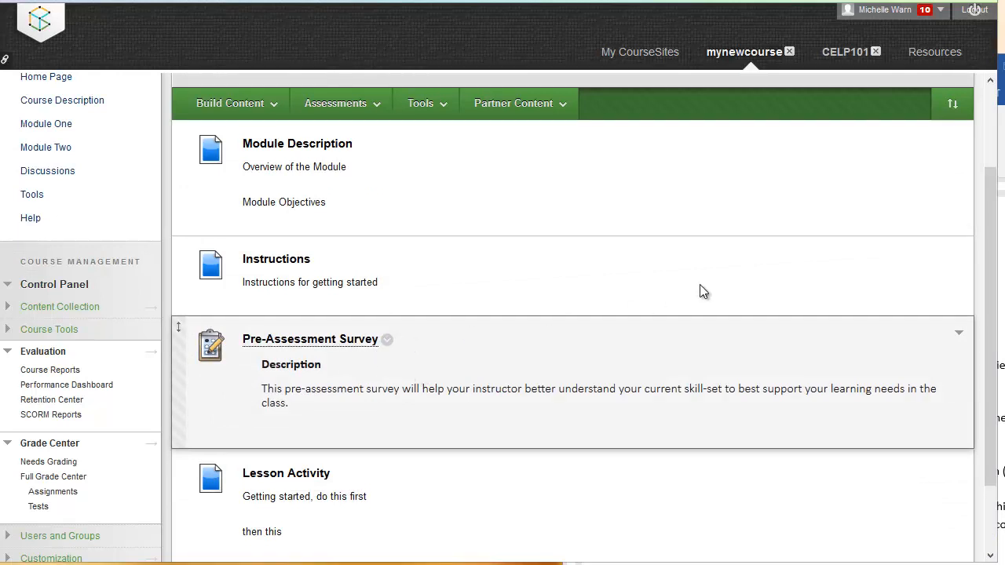
scroll(649, 383, "up", 1)
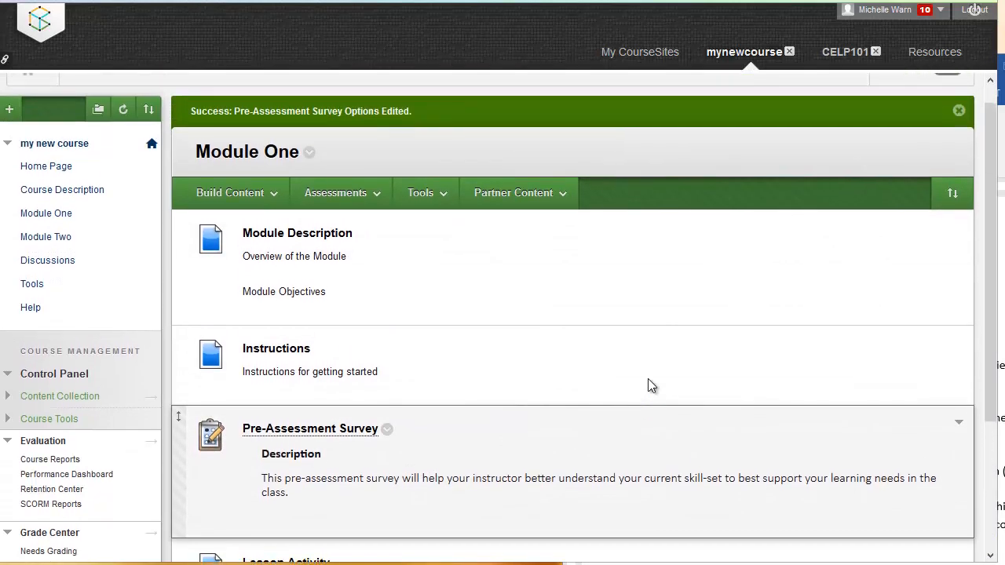
scroll(648, 376, "up", 1)
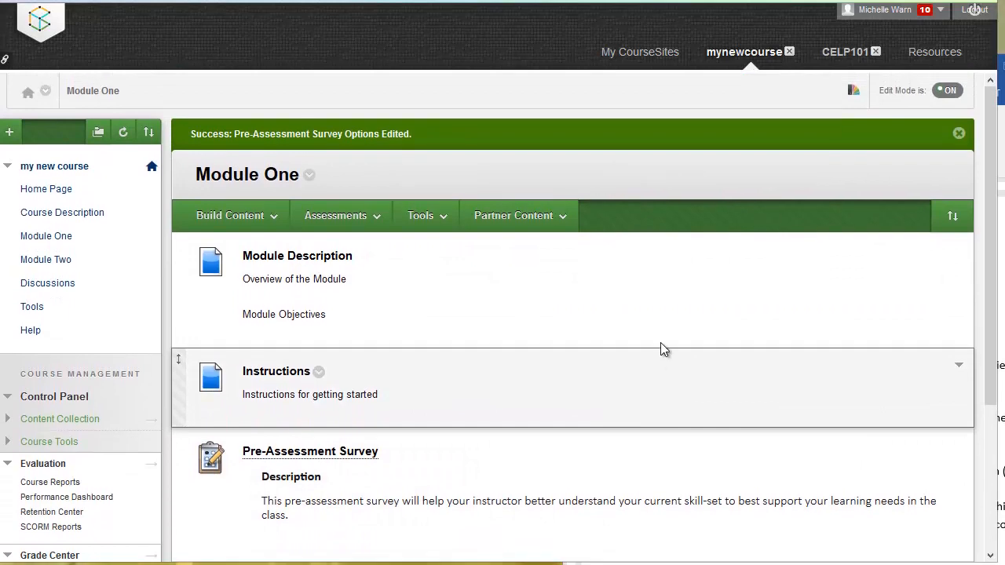
left_click(948, 94)
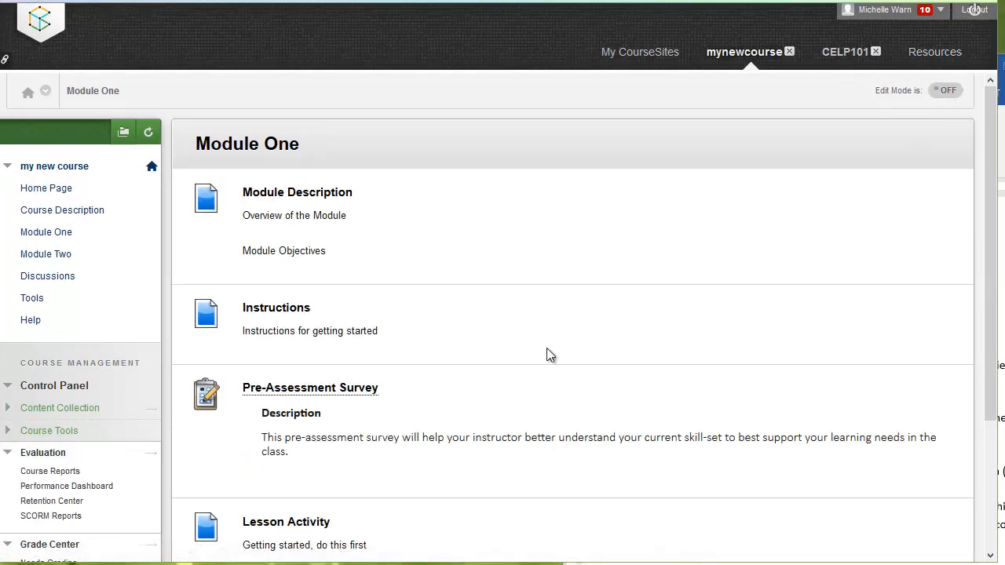
scroll(547, 353, "down", 3)
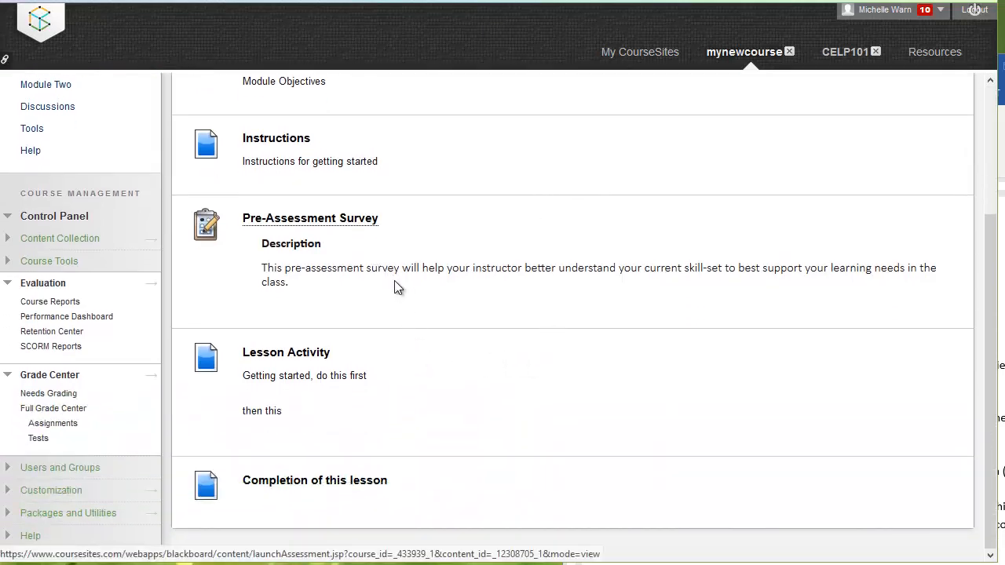
scroll(413, 301, "up", 2)
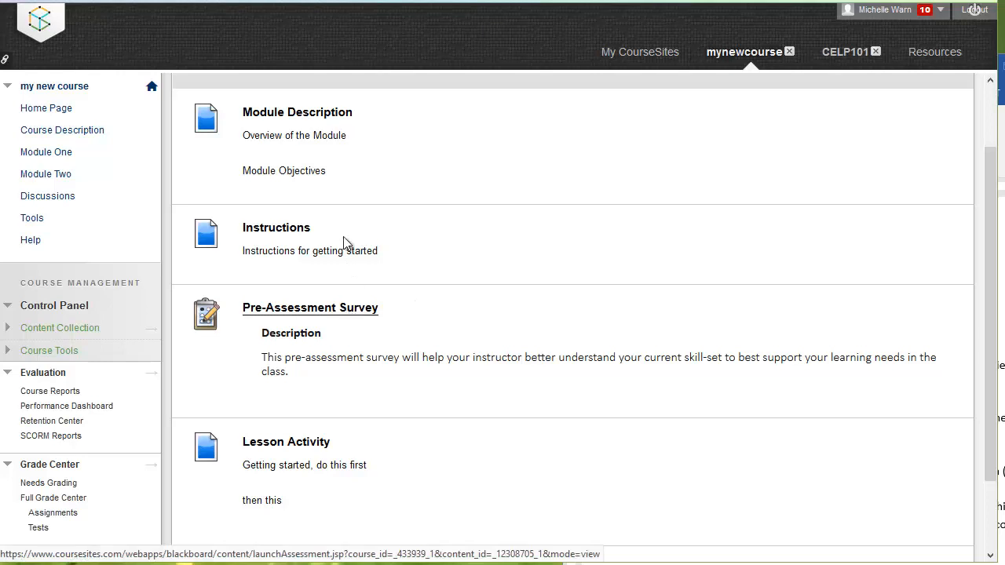
Step: Open the Pre-Assessment Survey from Module One and begin the survey preview
left_click(345, 310)
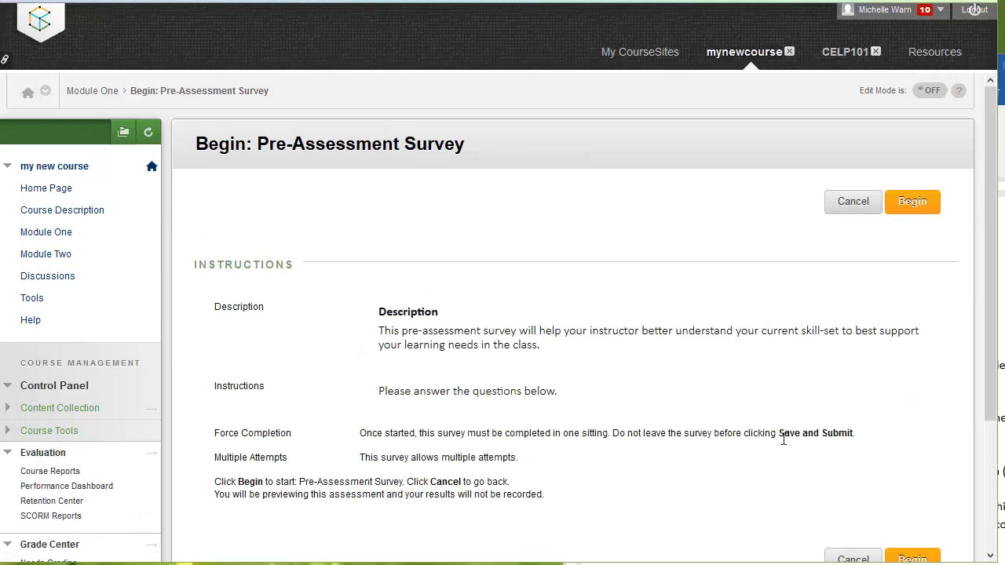
scroll(785, 431, "down", 3)
left_click(915, 472)
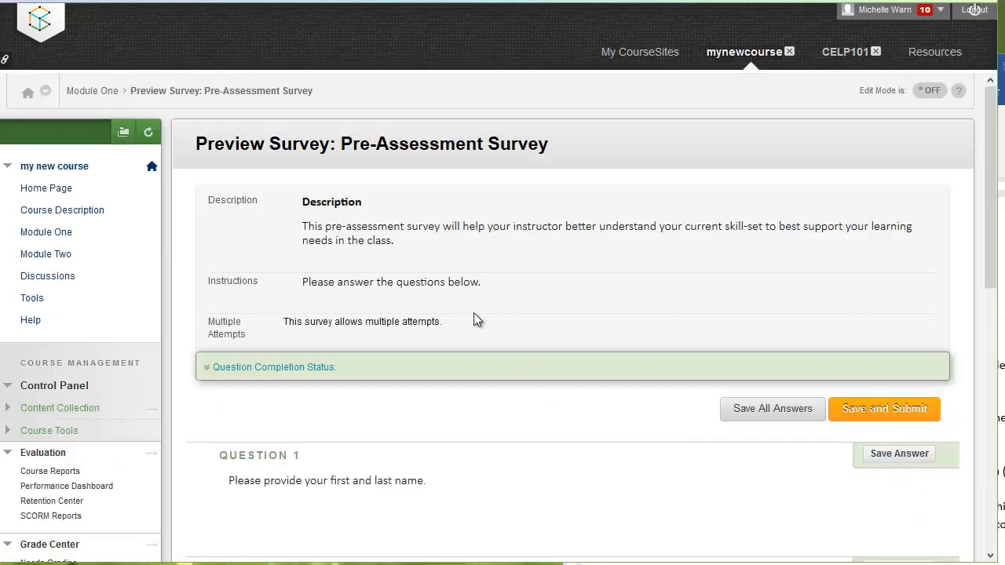
Step: Answer Question 1, which asks for the first and last name, with the placeholder text "first name last name"
scroll(405, 266, "down", 3)
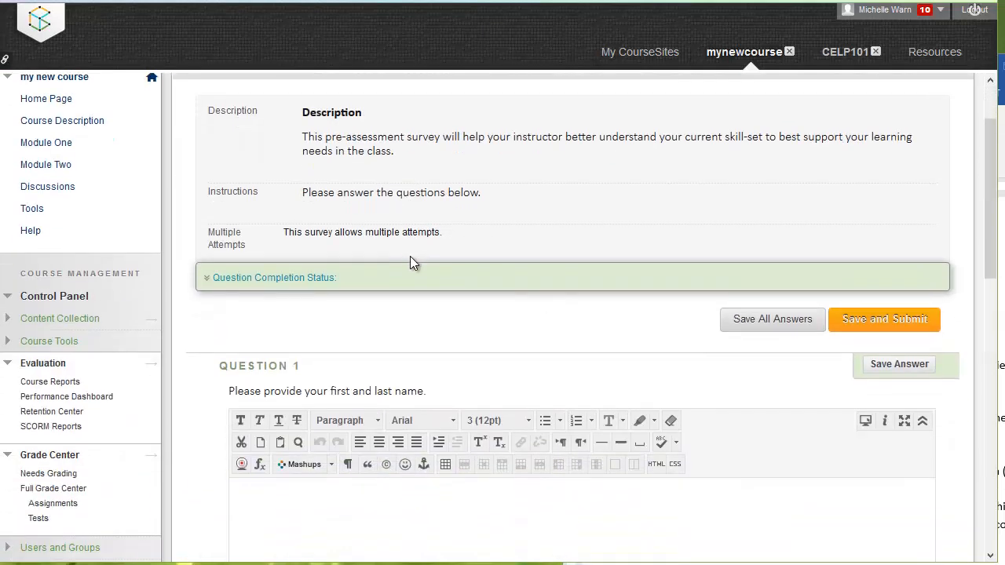
left_click(381, 498)
type("first name last name")
scroll(334, 512, "down", 3)
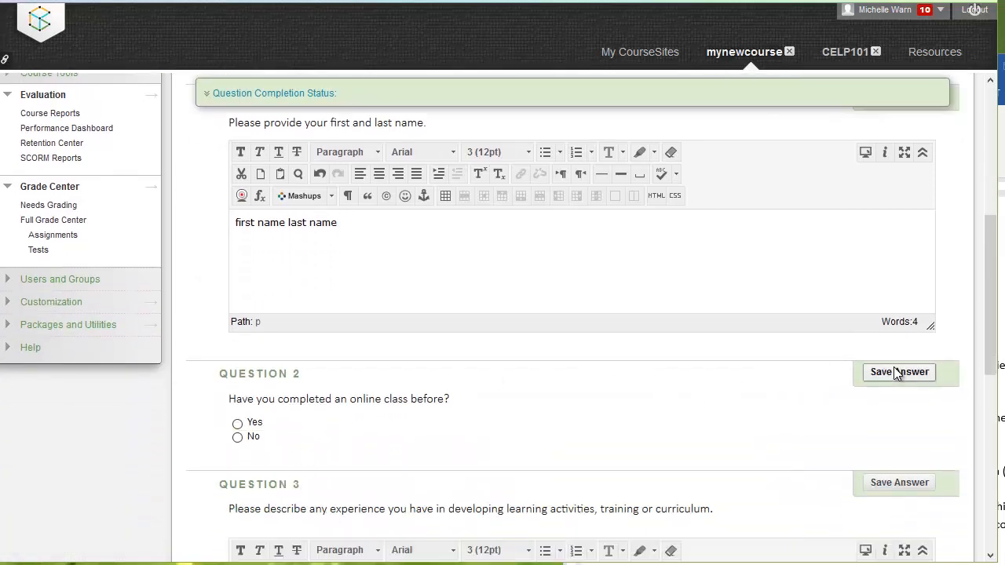
scroll(766, 382, "up", 2)
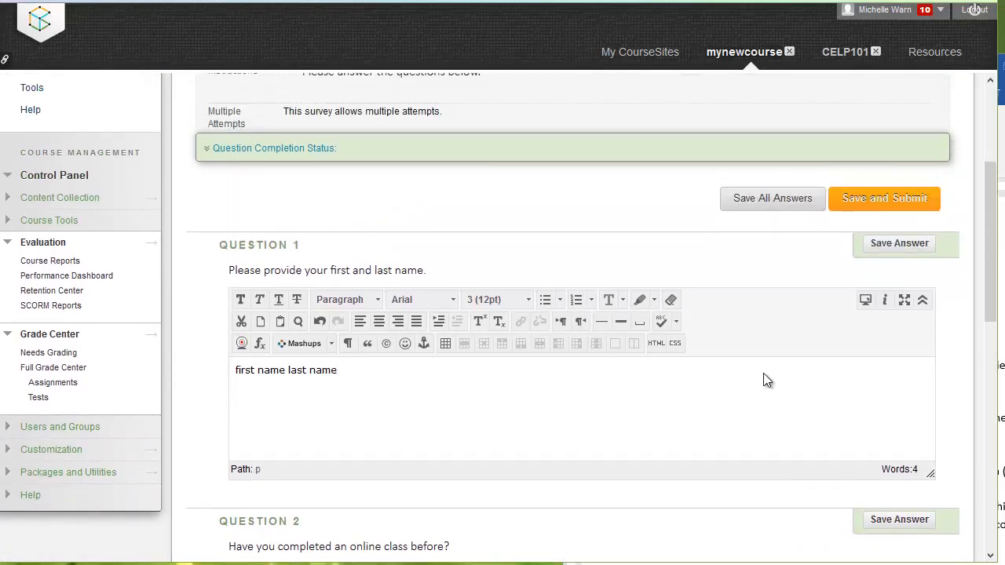
Step: Answer Question 2 about completing an online class with Yes and Question 3 with "here is my experience"
scroll(491, 463, "down", 3)
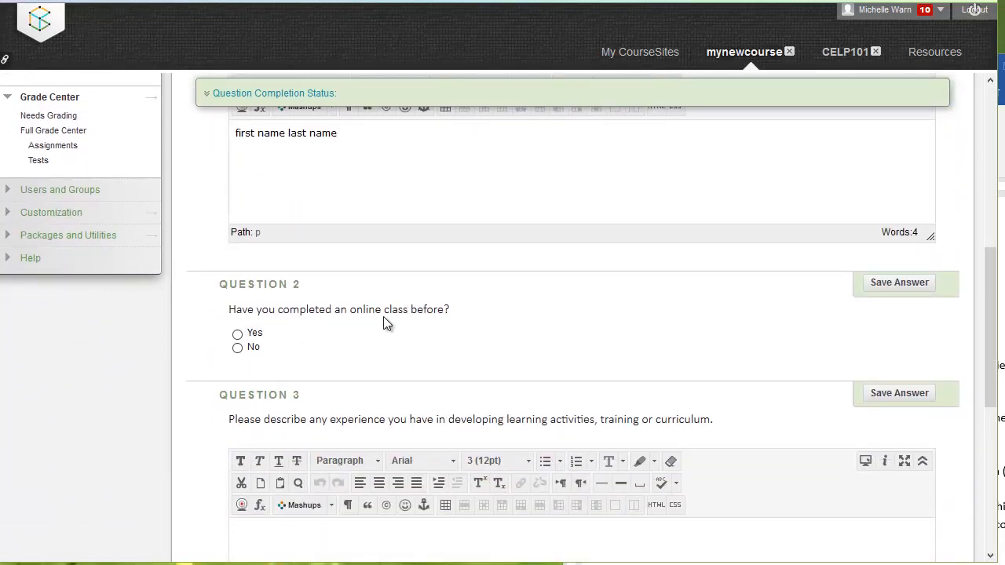
left_click(237, 334)
scroll(511, 346, "down", 2)
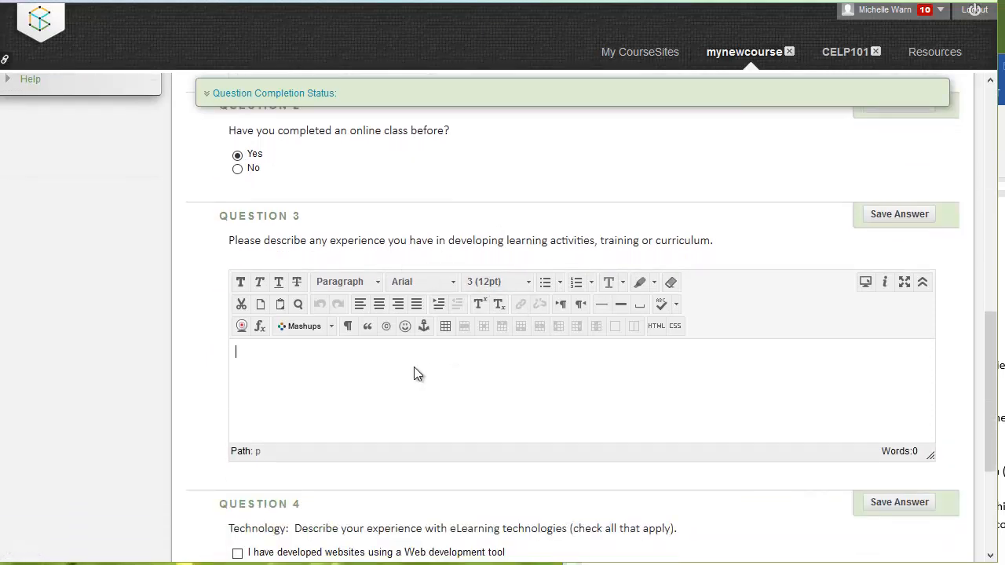
type("here is my experience")
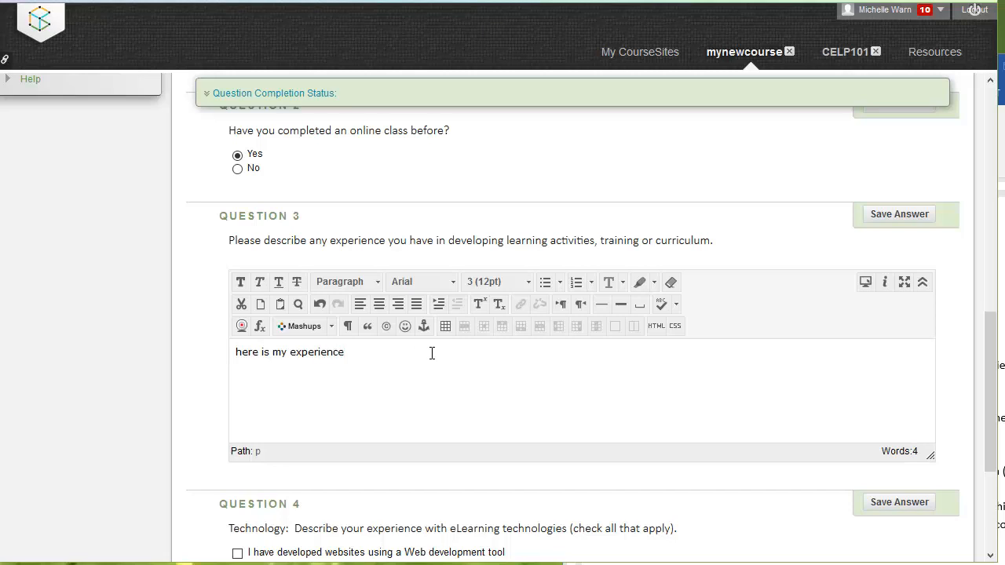
Step: Answer Question 4 by selecting the options for developing websites with a Web development tool and developing multimedia using video, sound, text and graphics
scroll(427, 400, "down", 1)
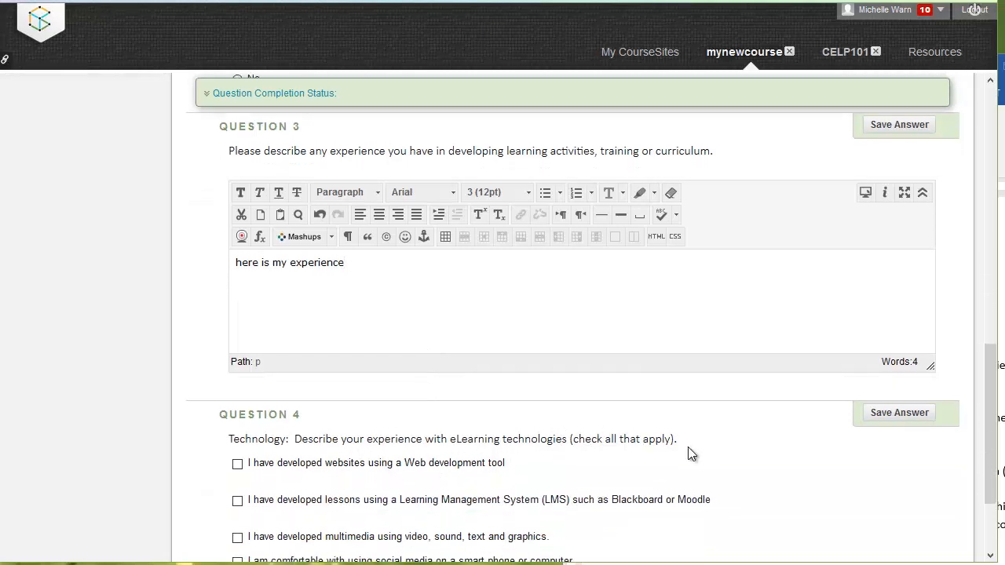
left_click(237, 464)
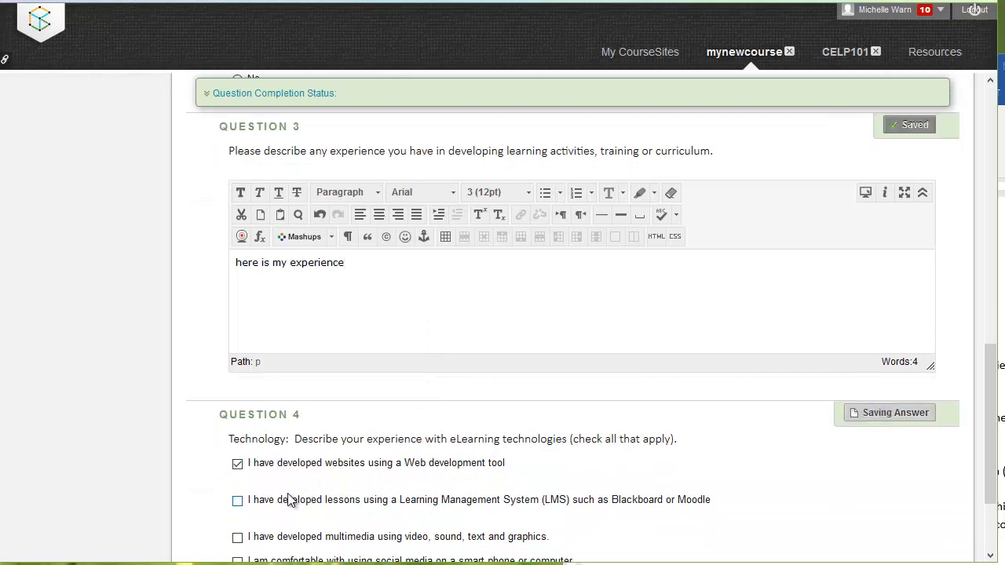
scroll(259, 479, "down", 1)
left_click(237, 448)
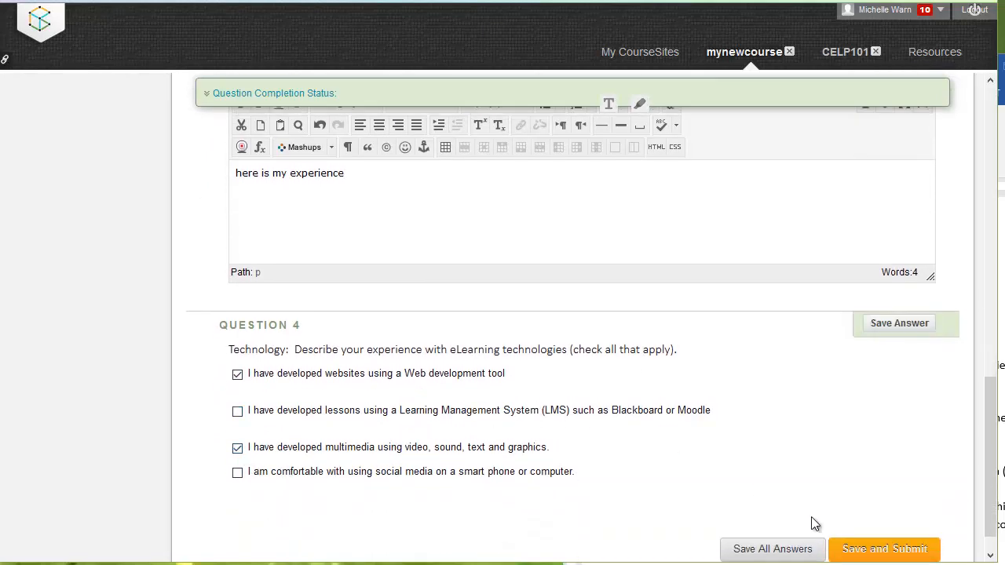
Step: Save and submit the Pre-Assessment Survey, confirm the submission, and open the review of the submitted answers
left_click(894, 553)
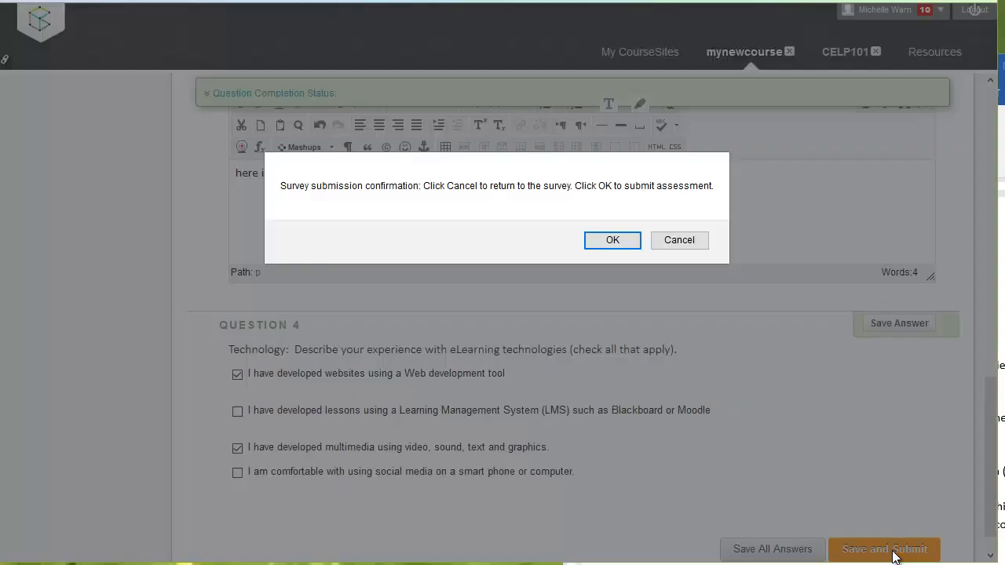
left_click(615, 243)
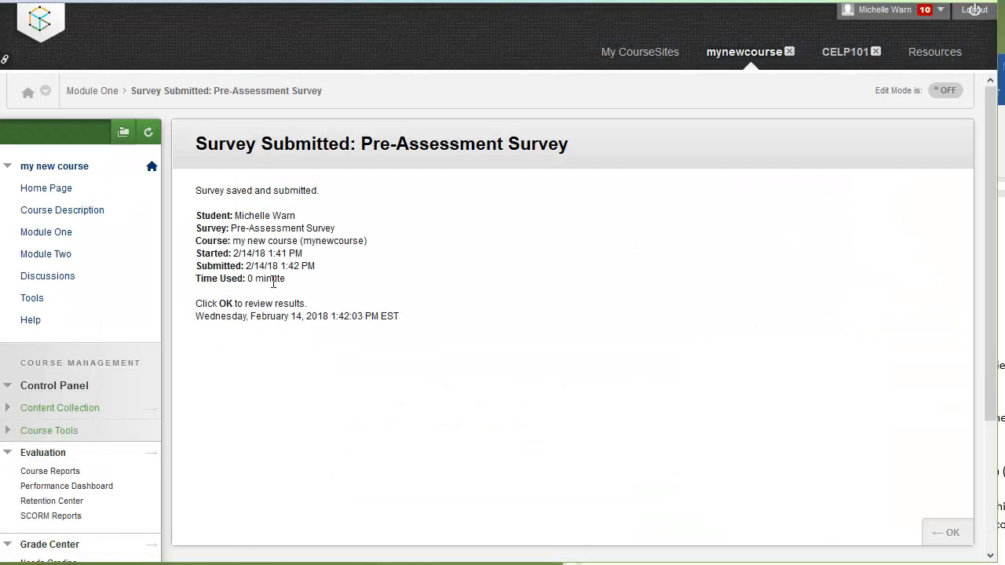
left_click(953, 536)
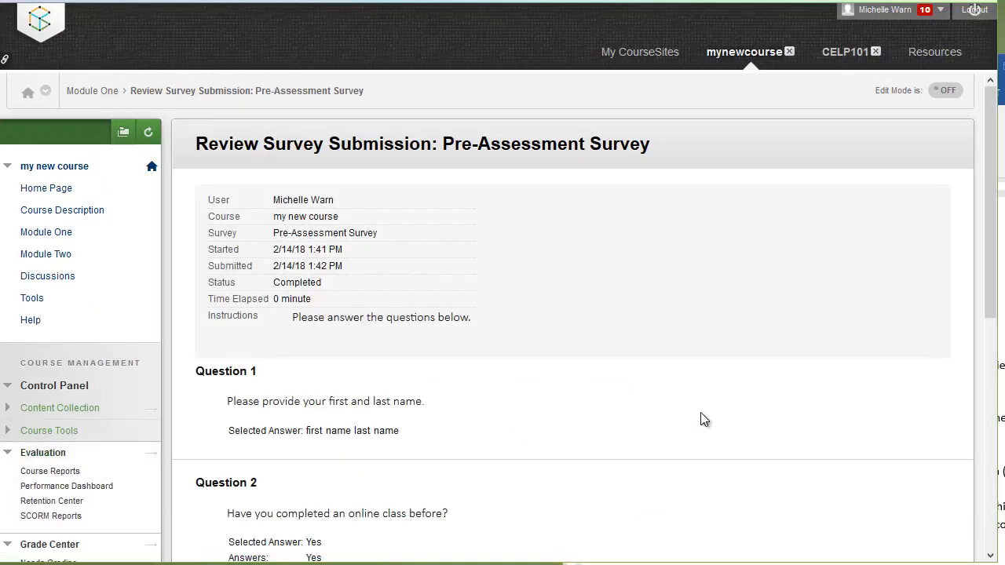
Step: Review the submitted answers to Questions 1 through 4 of the Pre-Assessment Survey and return to Module One
scroll(488, 360, "down", 1)
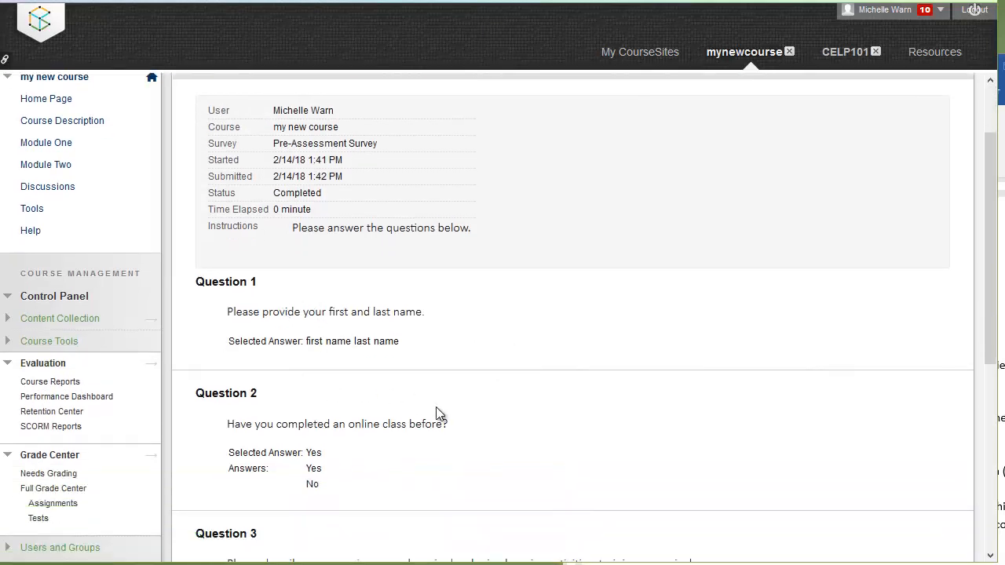
scroll(437, 414, "down", 1)
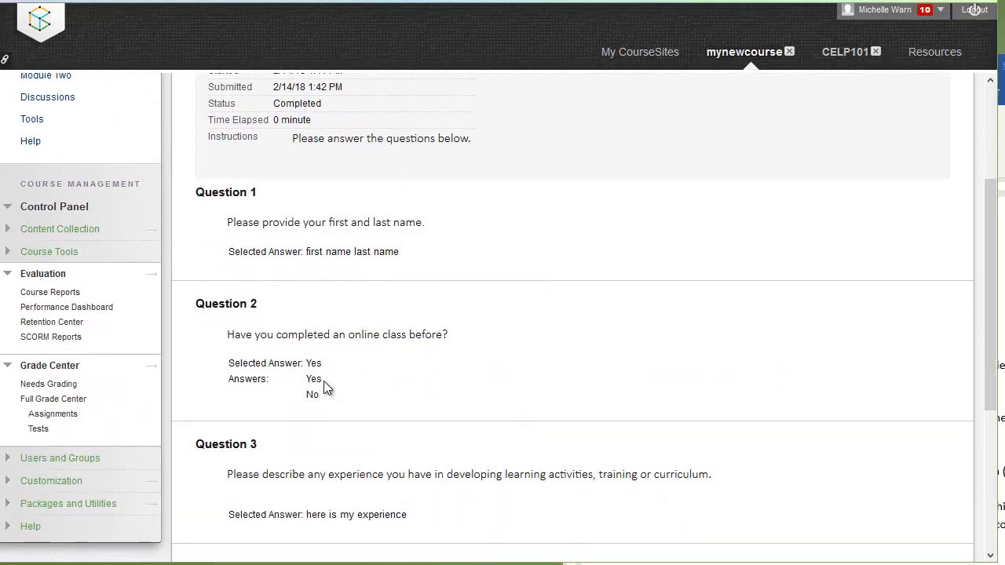
scroll(483, 365, "down", 1)
scroll(483, 366, "down", 1)
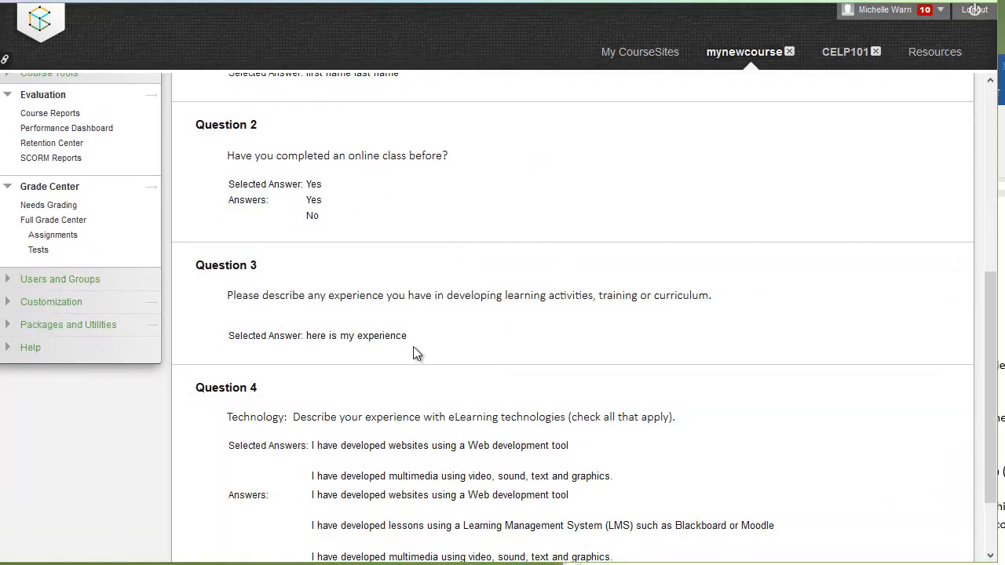
scroll(503, 343, "down", 1)
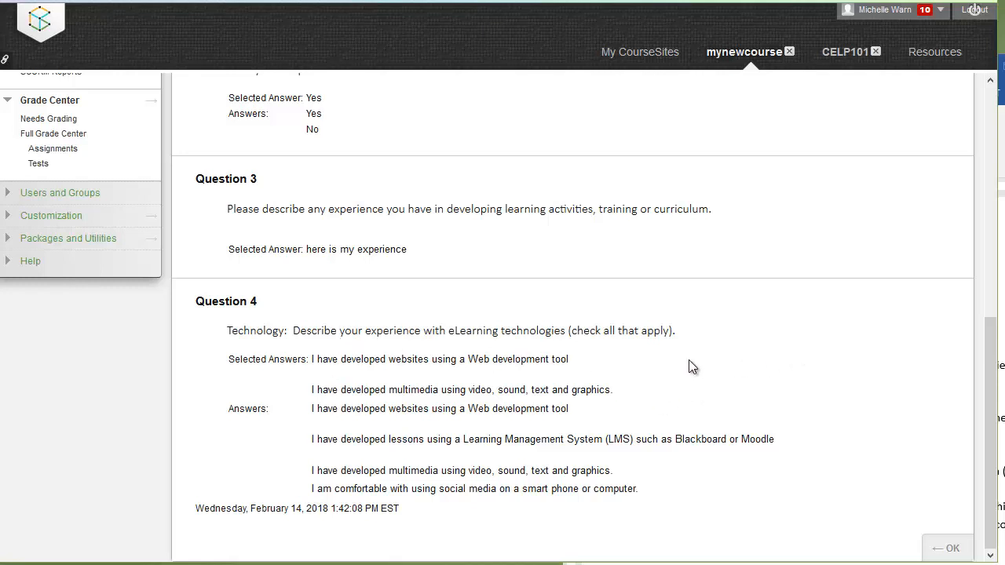
scroll(709, 359, "up", 3)
scroll(713, 357, "down", 2)
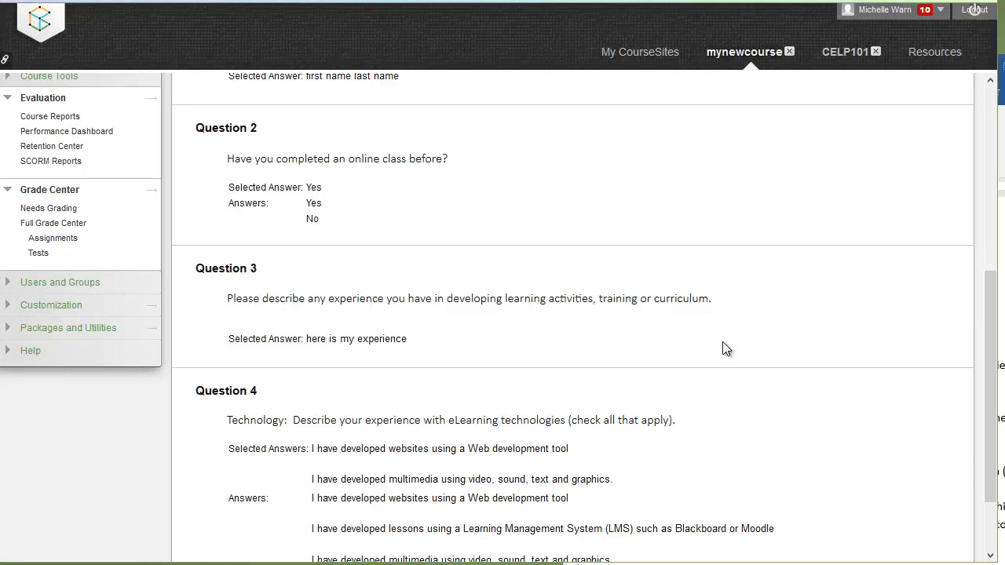
scroll(628, 343, "up", 2)
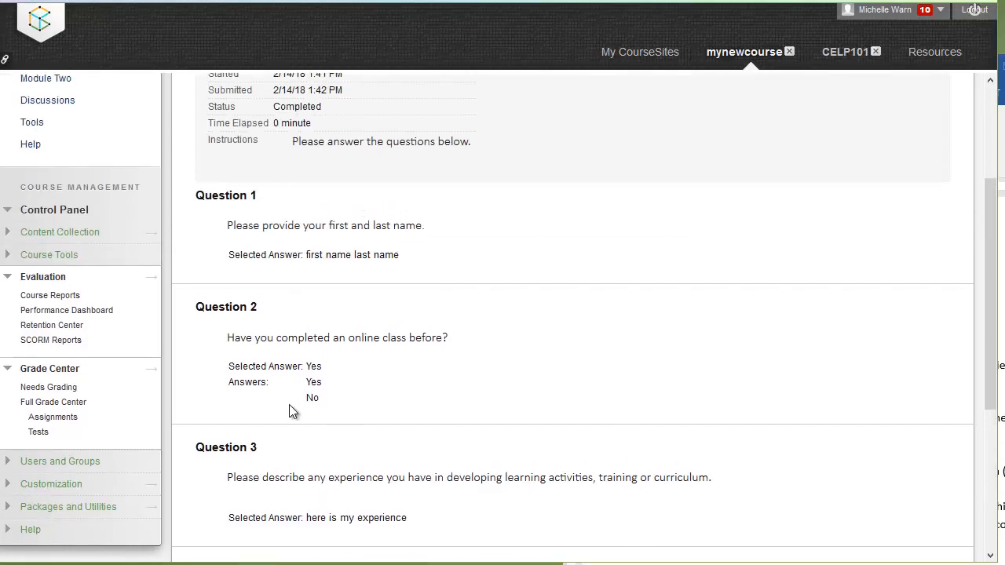
scroll(528, 367, "down", 3)
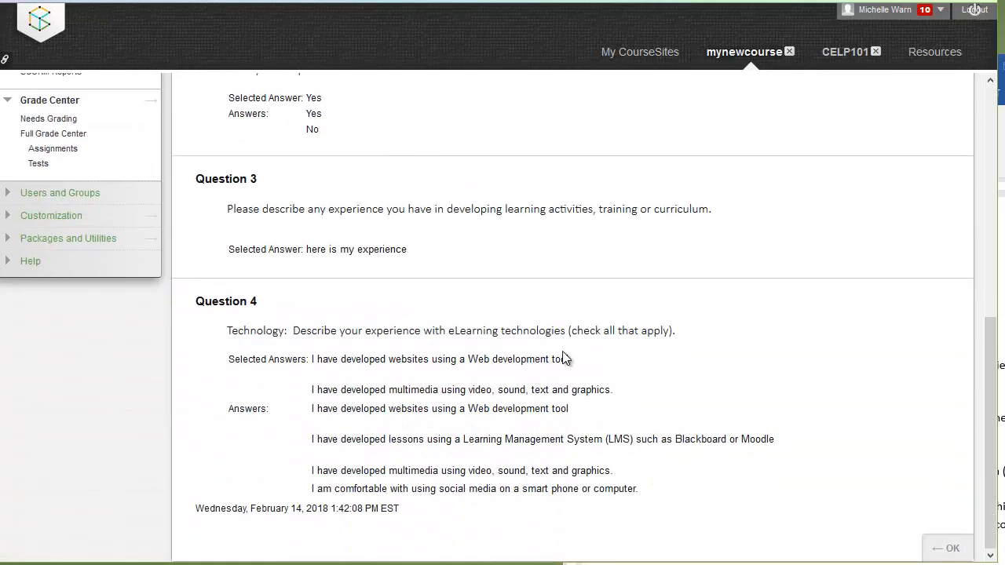
left_click(949, 550)
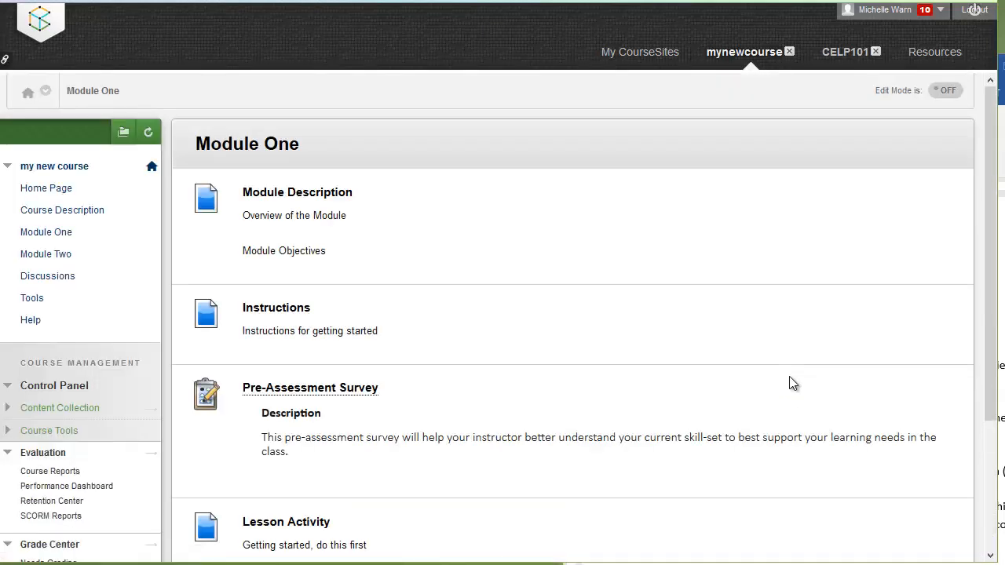